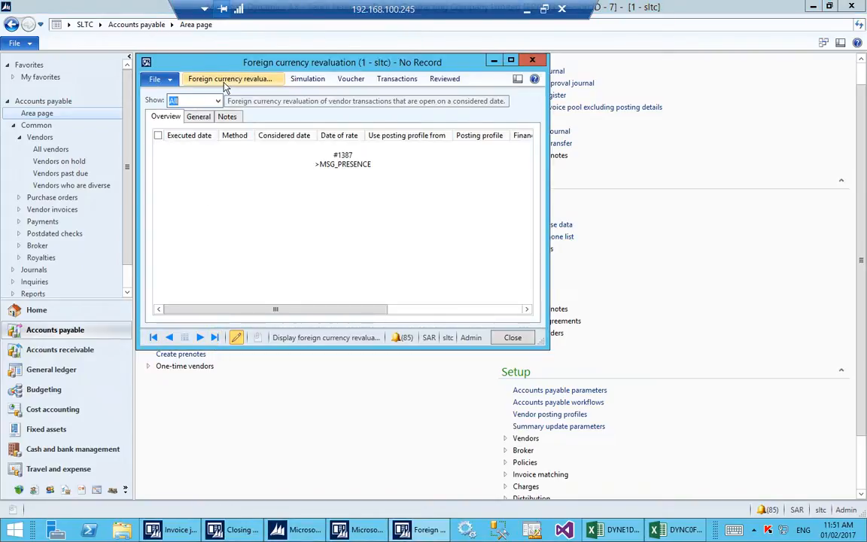
Start a new vendor foreign currency revaluation and set its method to Invoice date
left_click(224, 83)
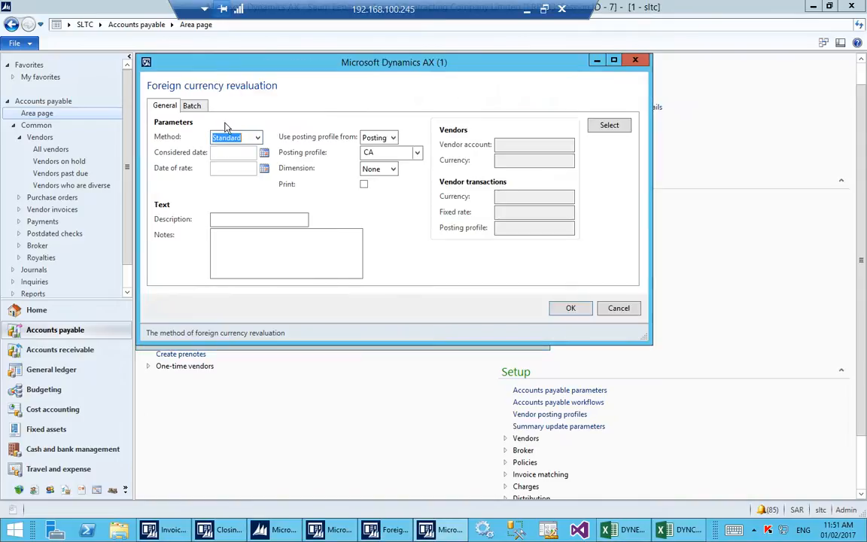
left_click(226, 152)
left_click(258, 138)
left_click(258, 140)
left_click(258, 140)
left_click(239, 171)
Set both the considered date and the date of rate to 01/02/2017
left_click(238, 153)
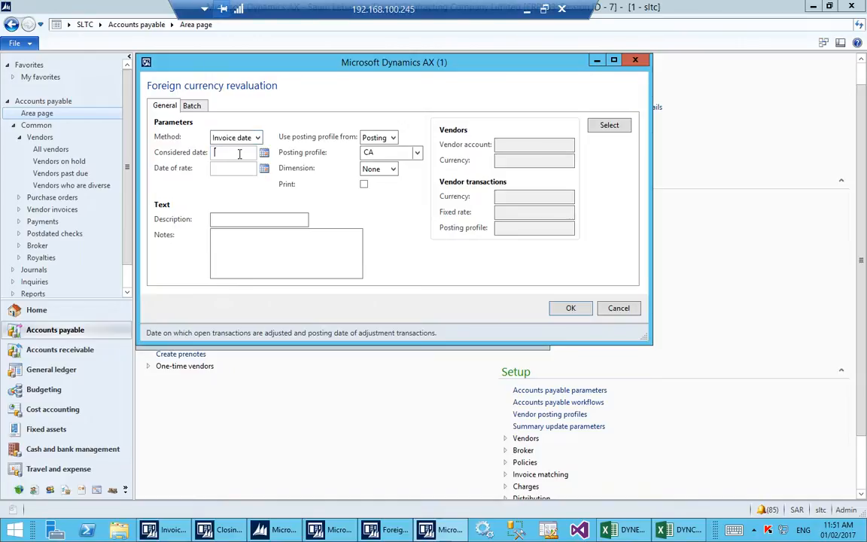
type("t")
key("Tab")
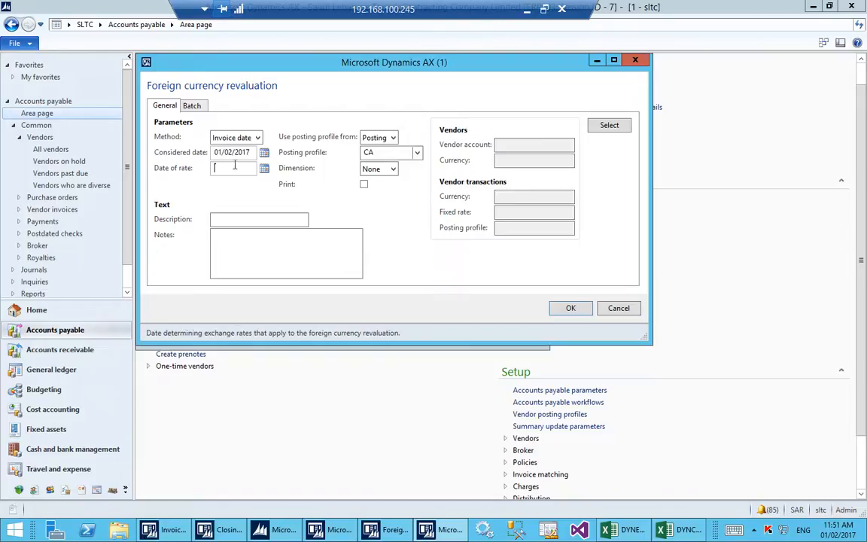
type("t")
key("Tab")
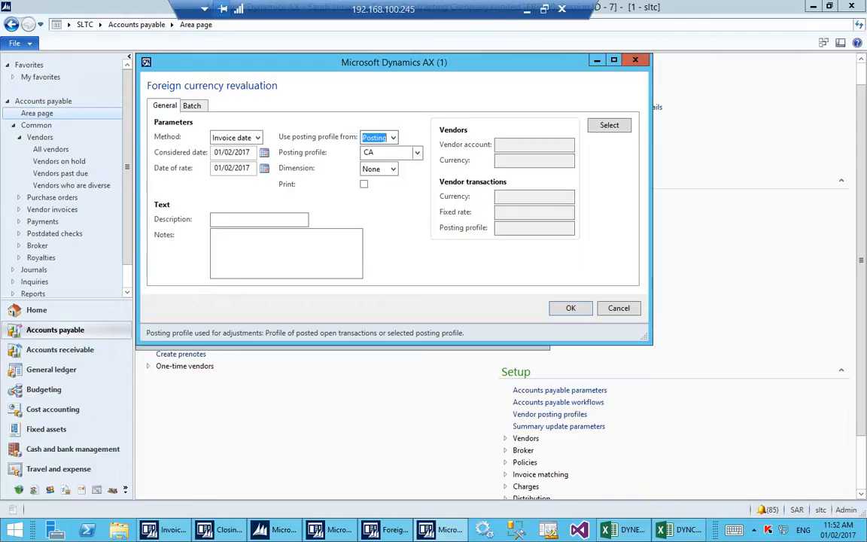
Examine the available choices for the posting profile source and the dimension, keeping Posting, CA and None
left_click(393, 139)
left_click(393, 139)
left_click(387, 153)
left_click(392, 138)
left_click(392, 138)
left_click(372, 159)
left_click(393, 138)
left_click(389, 149)
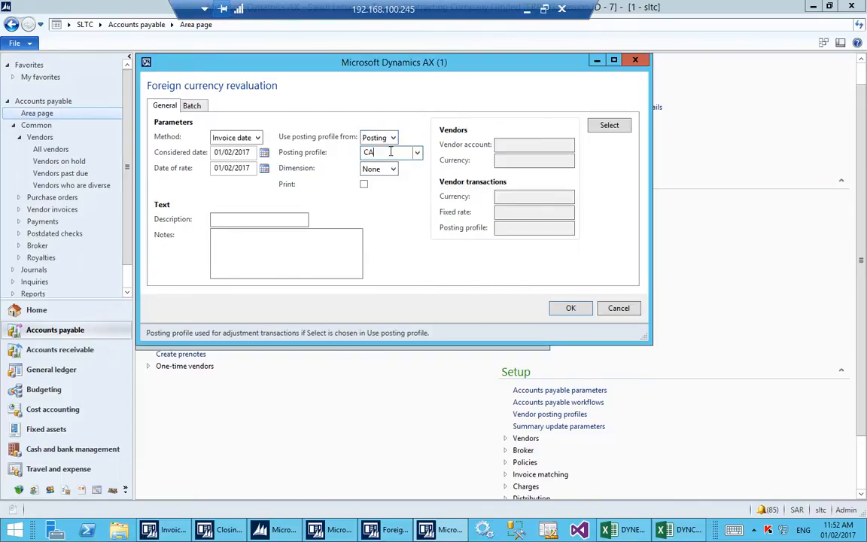
left_click(393, 169)
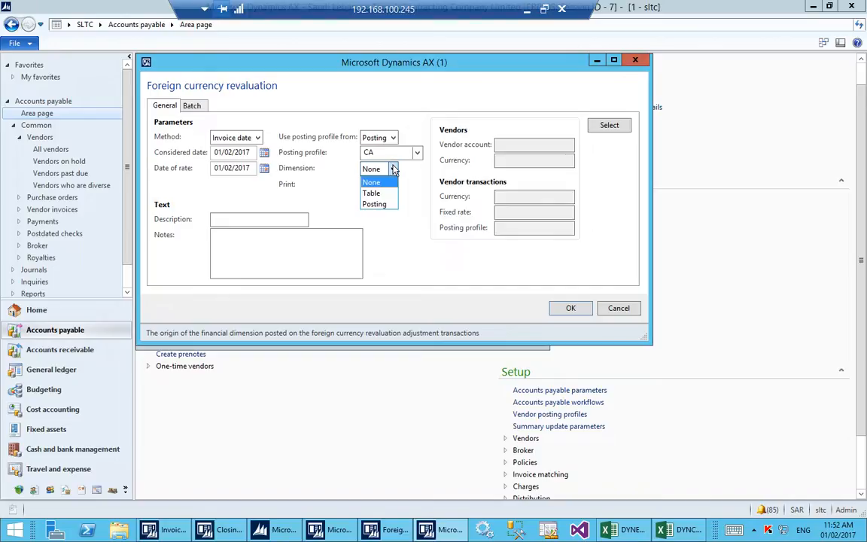
left_click(315, 255)
Examine the vendor account and currency criteria in the revaluation's selection query, leaving it without adding filters
left_click(533, 144)
left_click(605, 125)
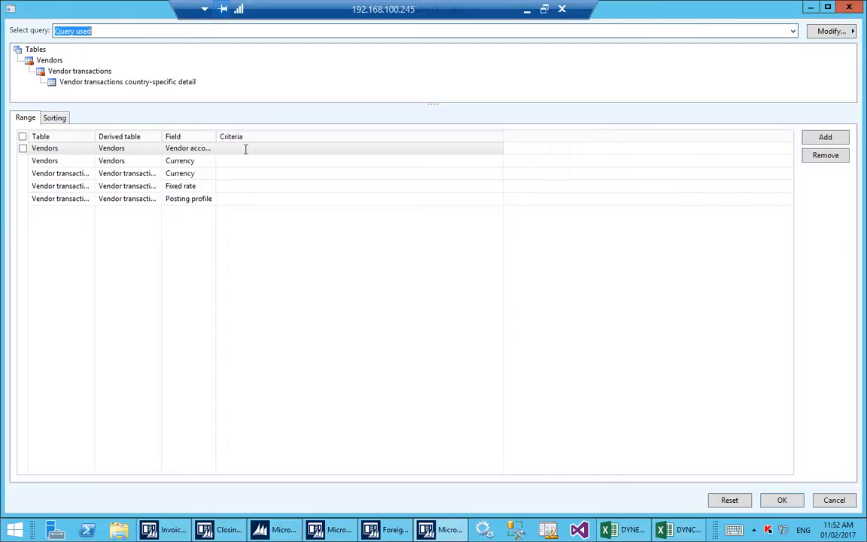
left_click(245, 148)
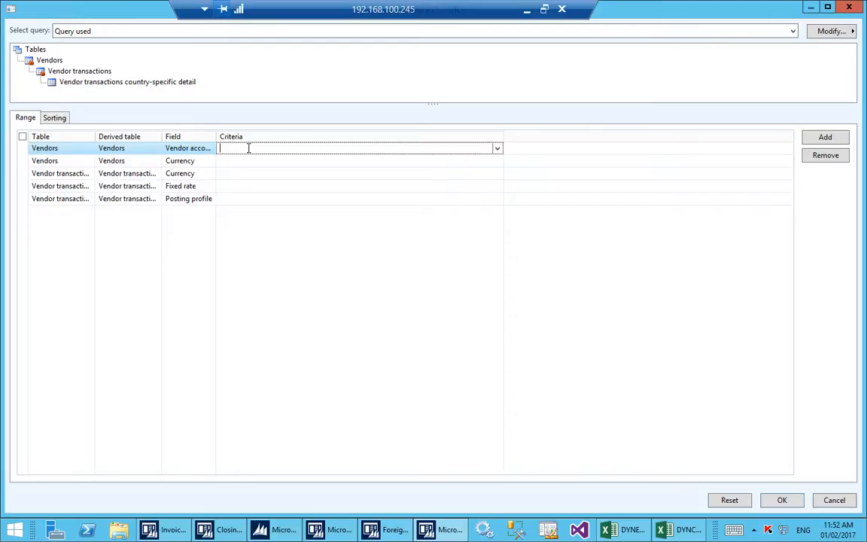
left_click(249, 161)
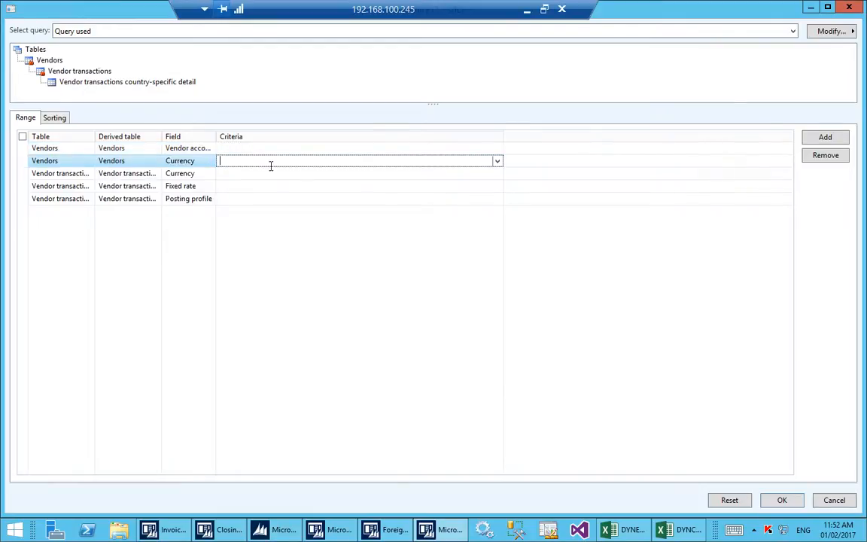
key("Escape")
left_click(258, 252)
left_click(225, 220)
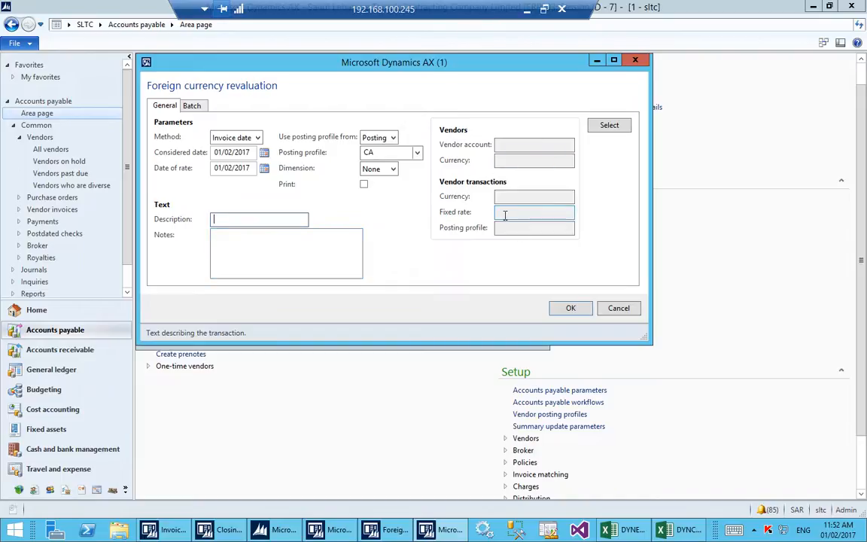
Try to run the revaluation with dimension None, declining to revalue without dimension values
left_click(571, 305)
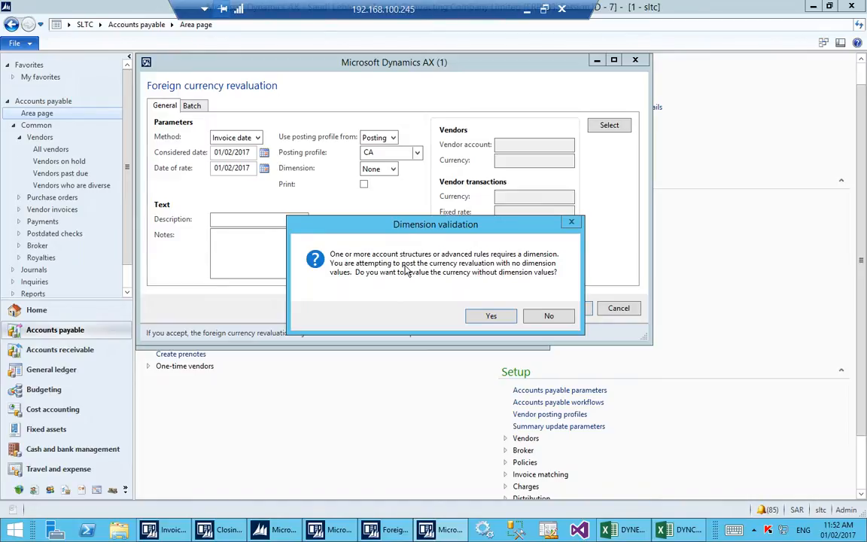
left_click(548, 316)
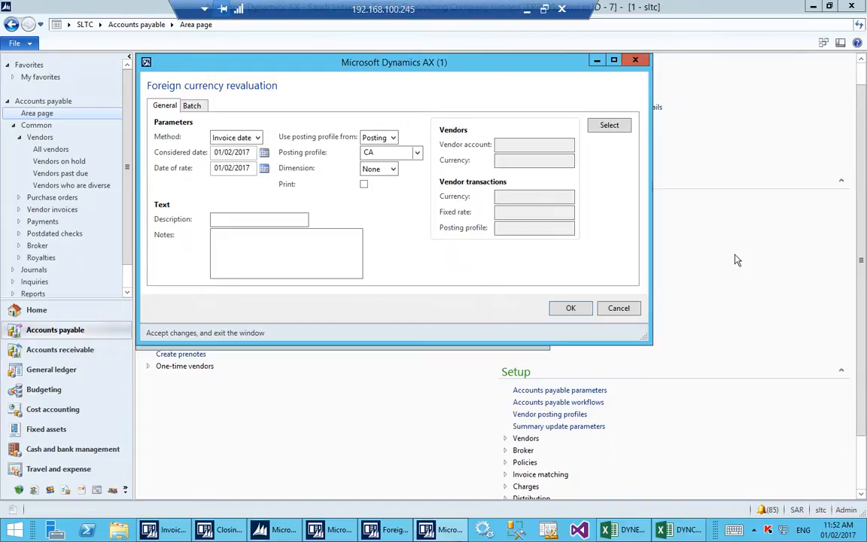
left_click(625, 308)
Examine the realized and unrealized gain and loss main accounts in the General ledger's Ledger setup, then close it
left_click(99, 24)
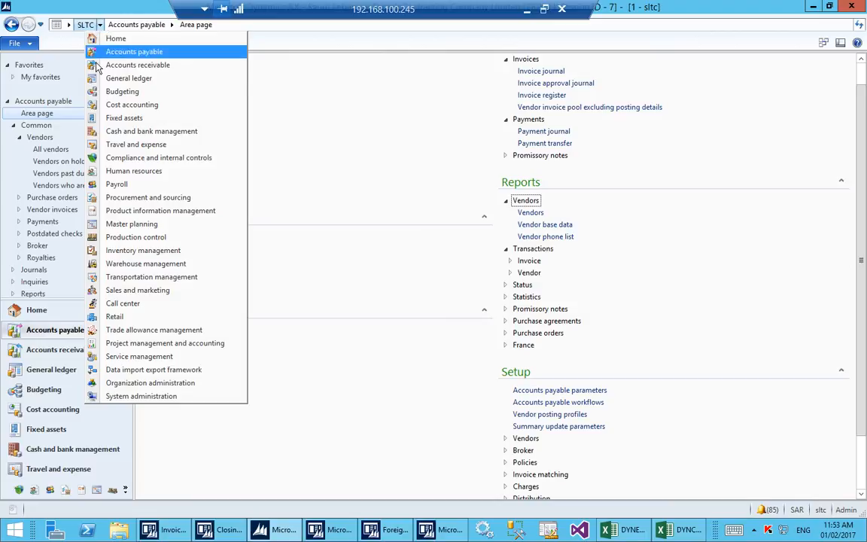
left_click(128, 79)
scroll(455, 178, "down", 9)
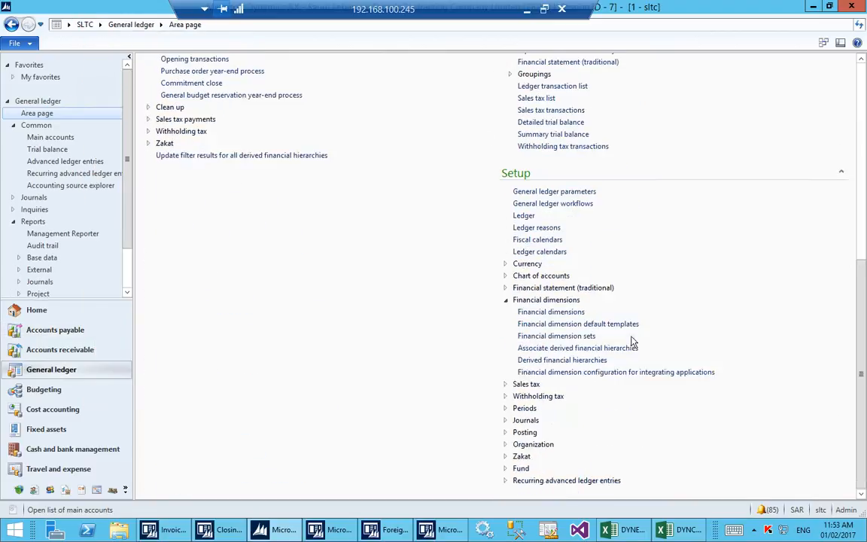
left_click(521, 217)
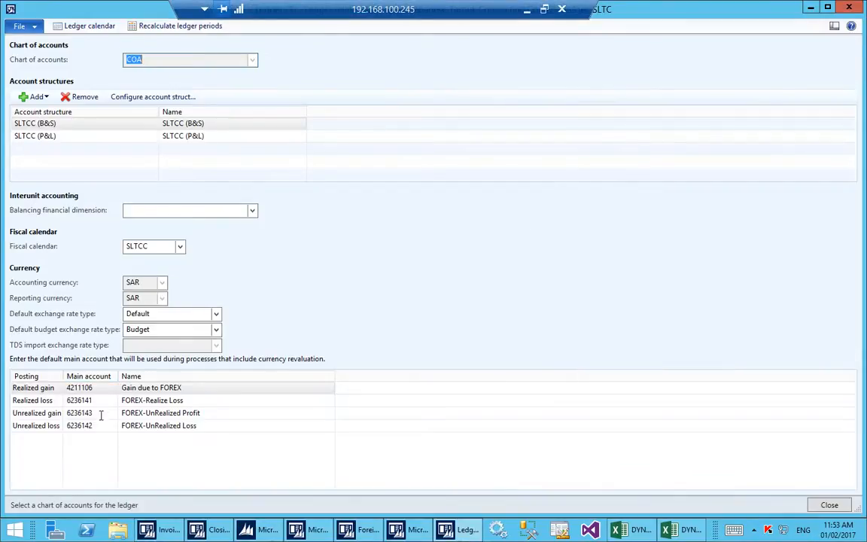
mouse_move(99, 427)
key("Escape")
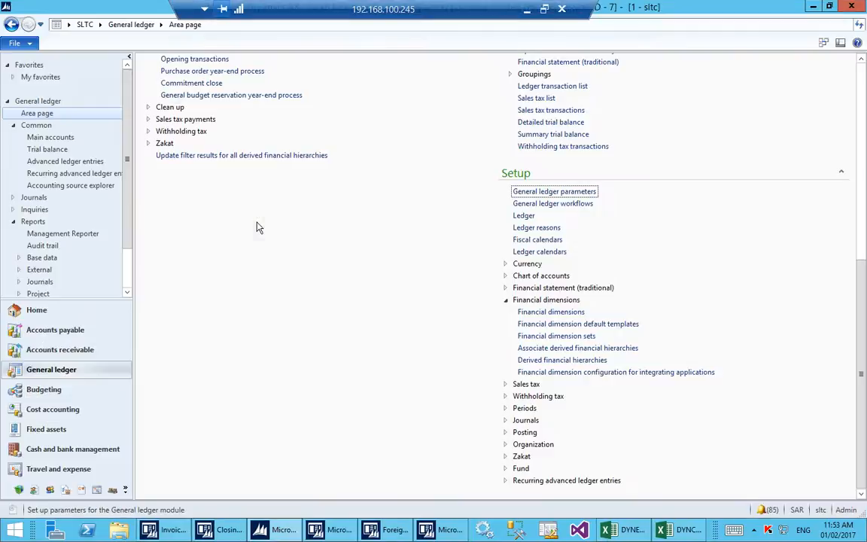
Return to the foreign currency revaluation and submit it again with dimension None, answering No to the dimension validation
left_click(388, 529)
left_click(224, 220)
left_click(230, 235)
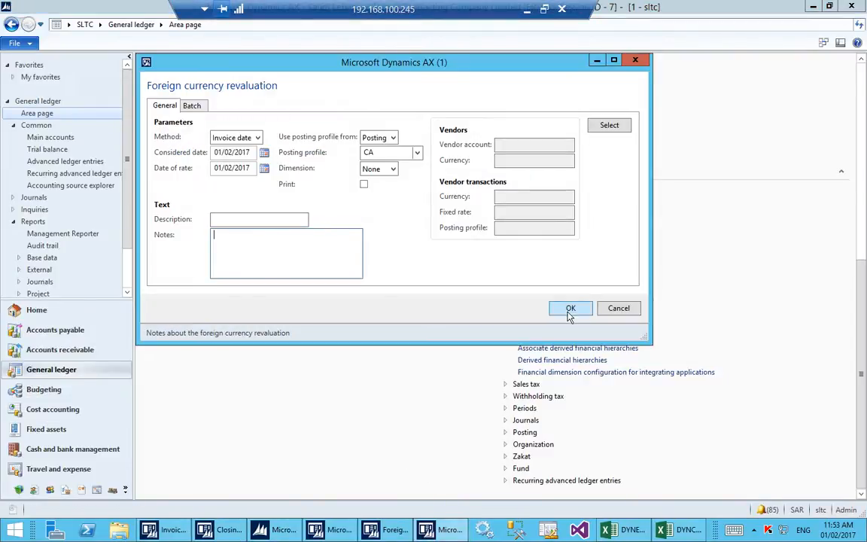
left_click(572, 308)
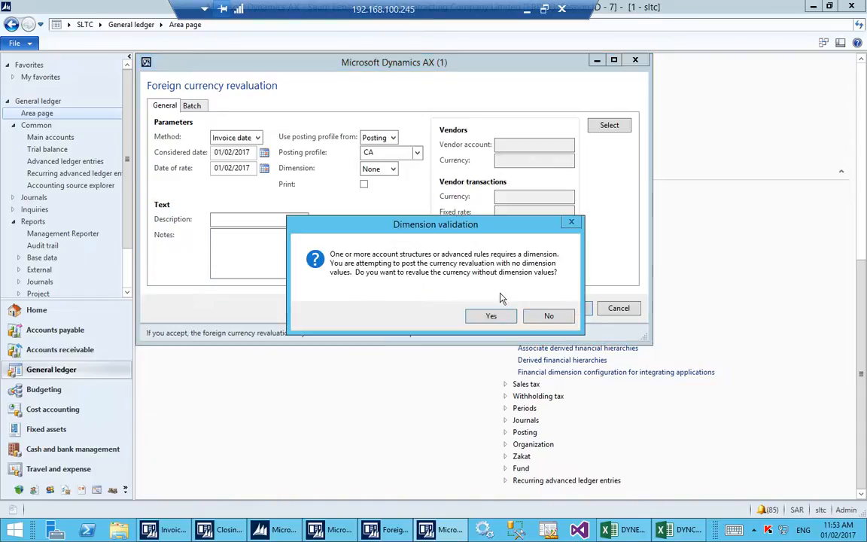
left_click_drag(377, 227, 347, 248)
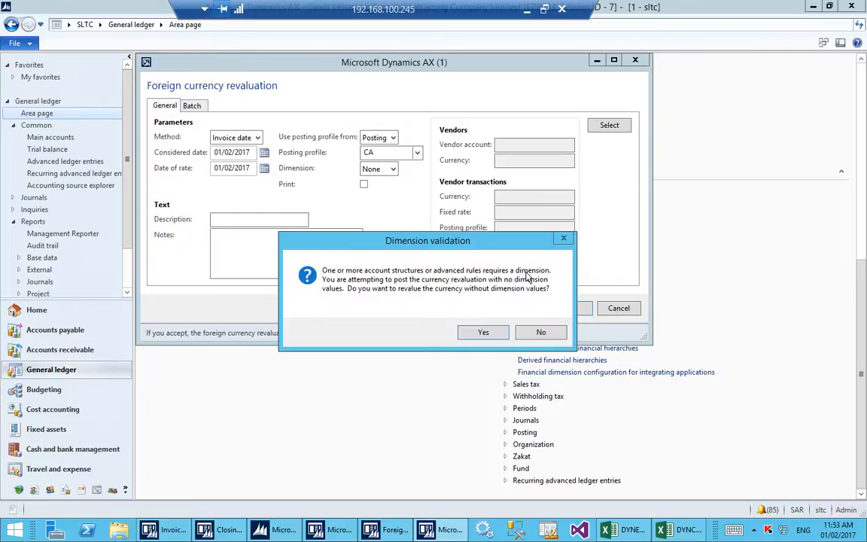
left_click(541, 332)
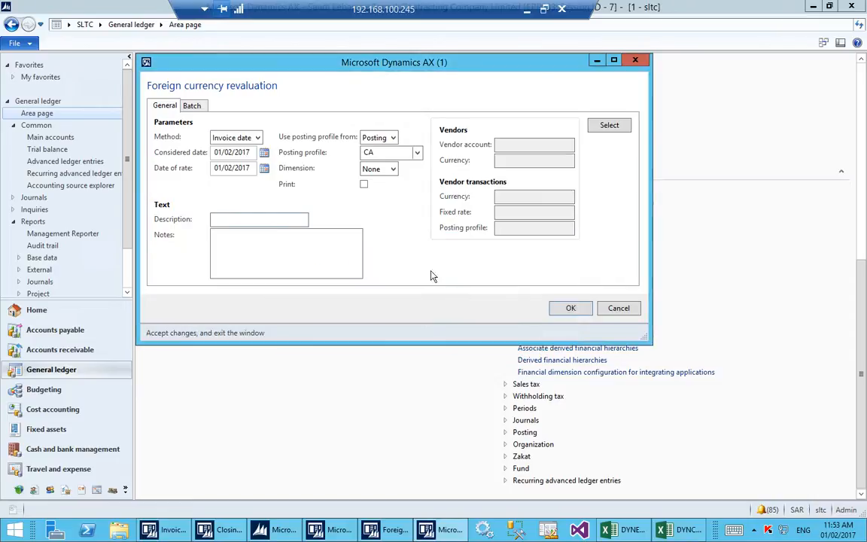
Set the revaluation's Dimension parameter to Posting, after trying Table
left_click(393, 169)
left_click(377, 194)
left_click(286, 254)
left_click(393, 169)
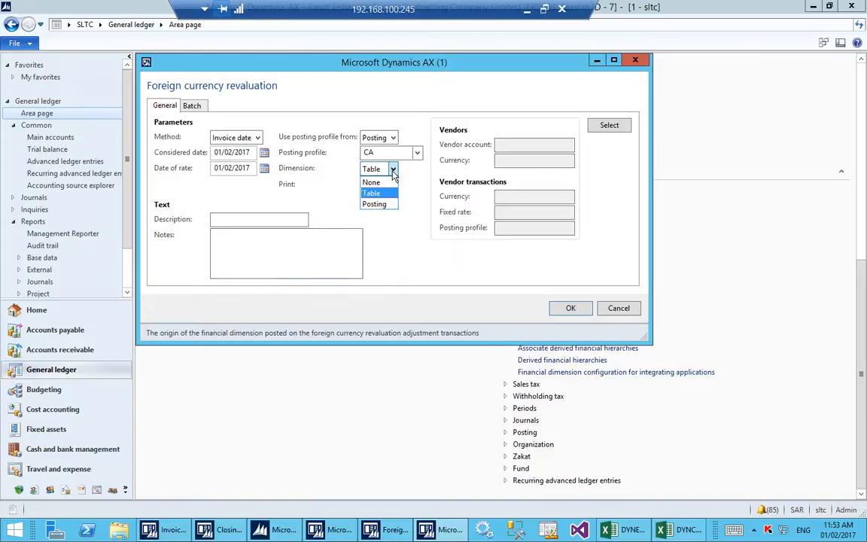
left_click(376, 204)
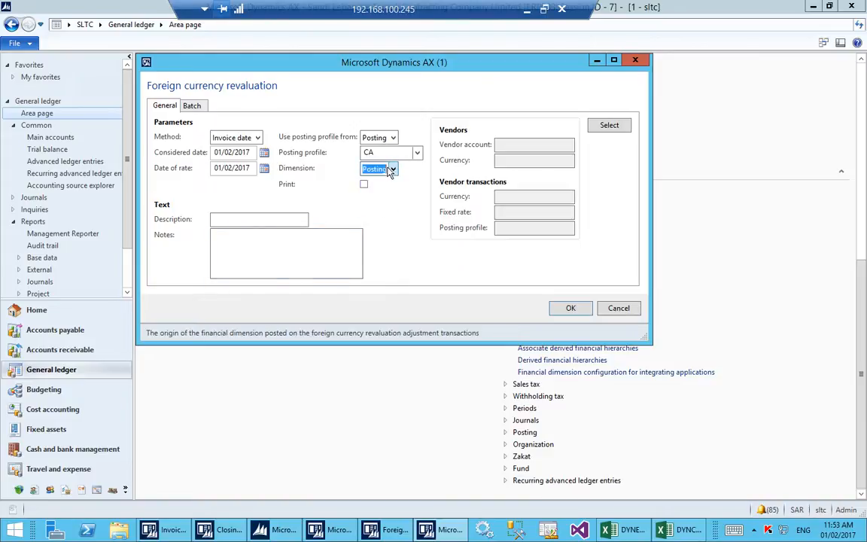
left_click(393, 170)
left_click(335, 238)
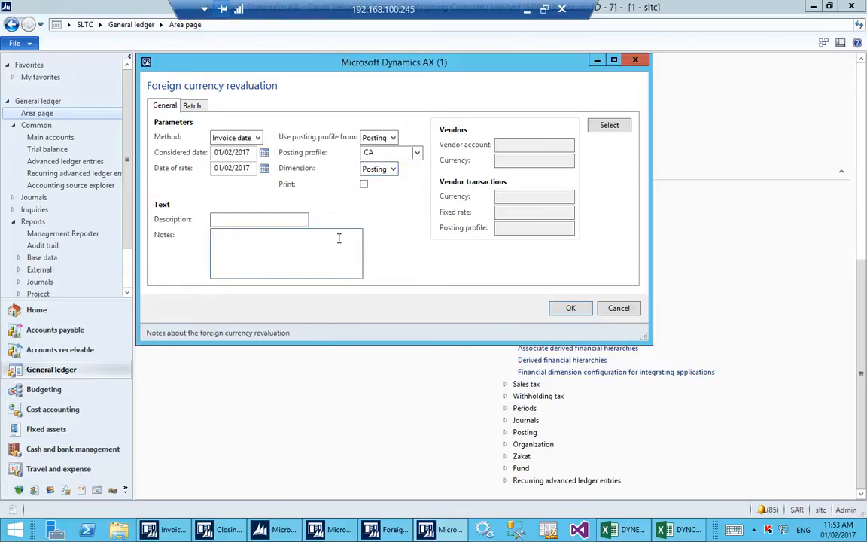
Enable printing and run the foreign currency revaluation with Screen as the print destination, closing the resulting message log
left_click(364, 186)
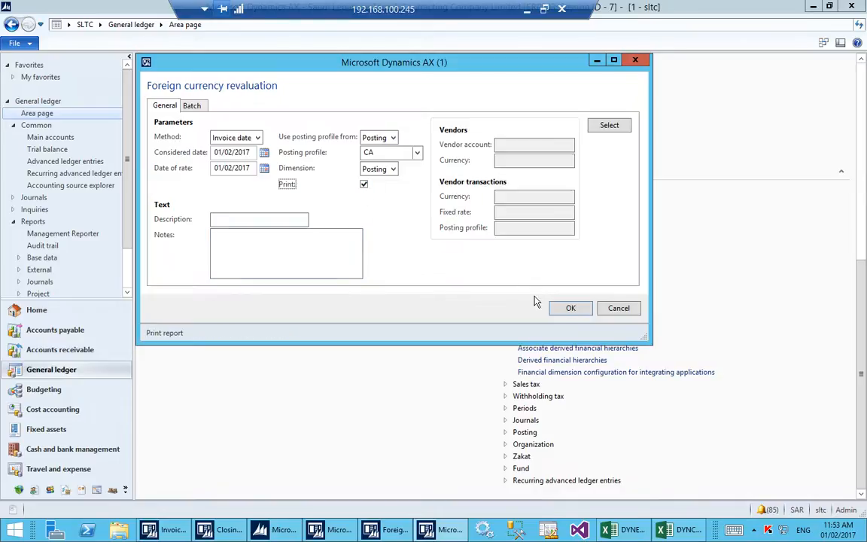
left_click(565, 307)
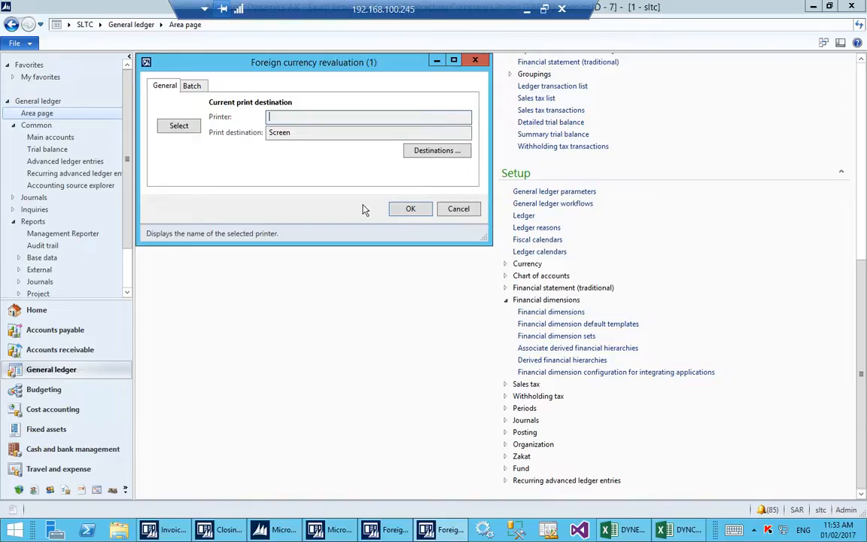
left_click(397, 209)
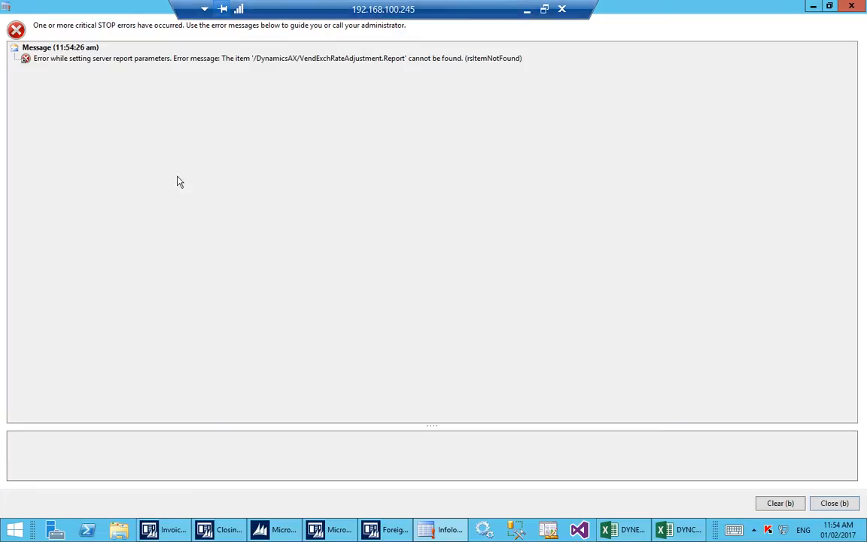
left_click(264, 59)
left_click(853, 6)
Bring up the leftover Opening transactions dialog and cancel it
scroll(301, 289, "up", 1)
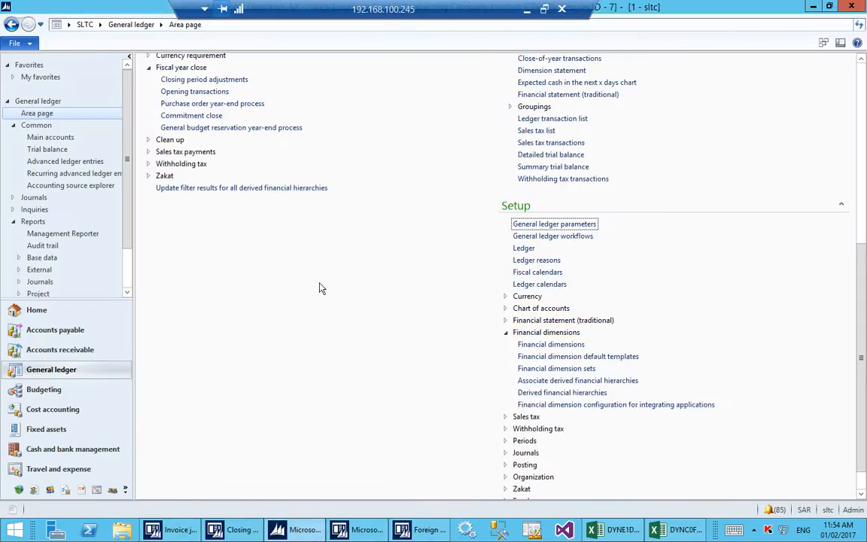
scroll(320, 290, "up", 3)
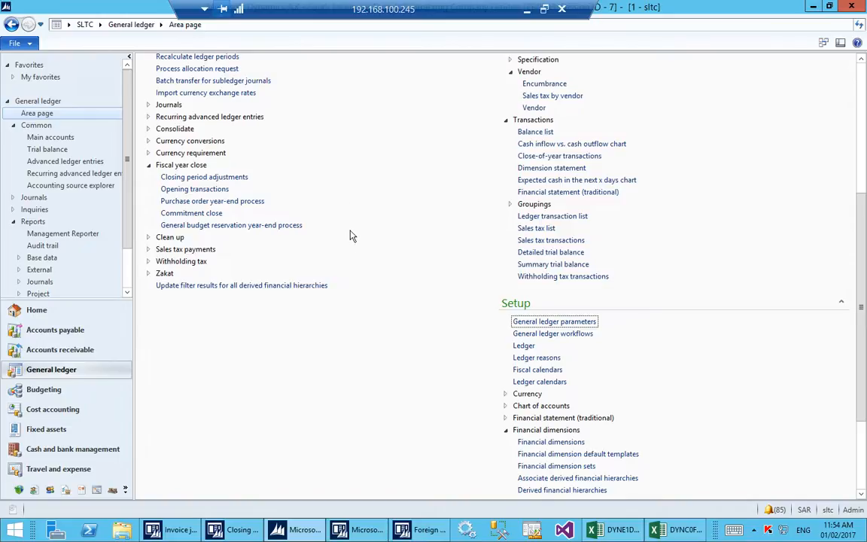
scroll(352, 241, "up", 1)
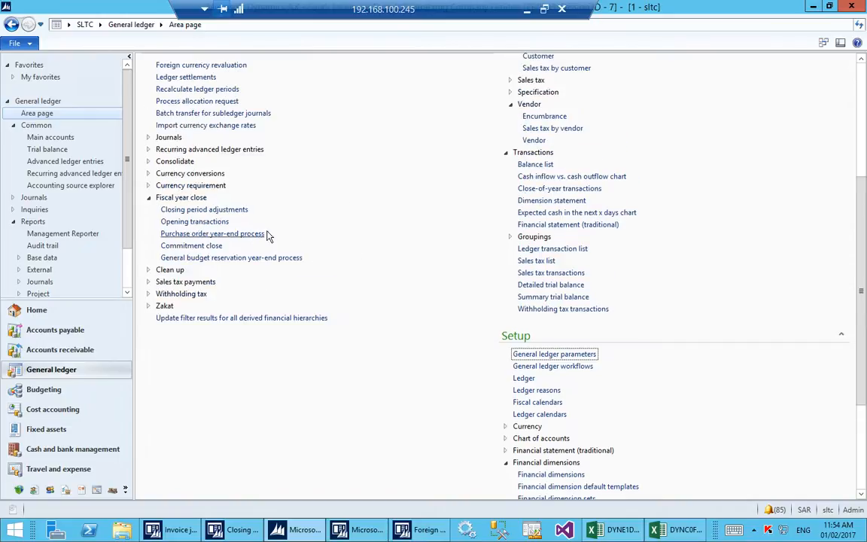
scroll(283, 239, "up", 2)
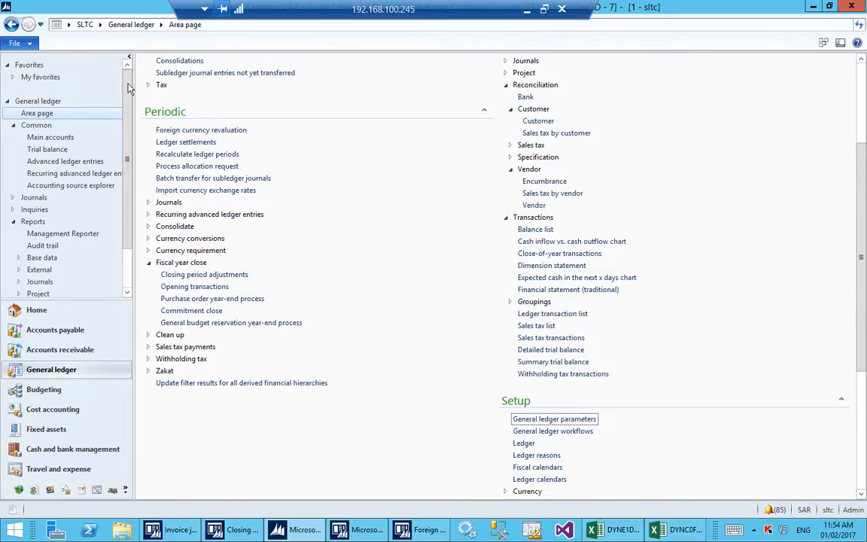
left_click(369, 532)
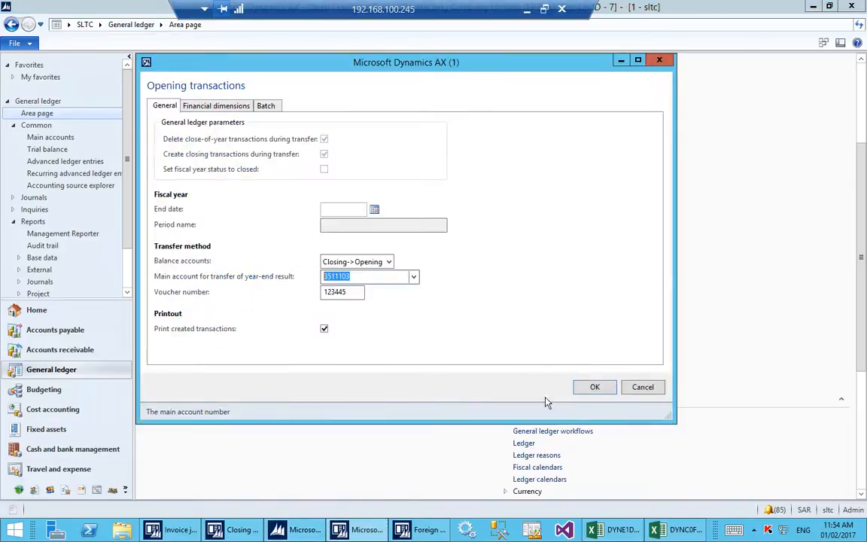
left_click(643, 387)
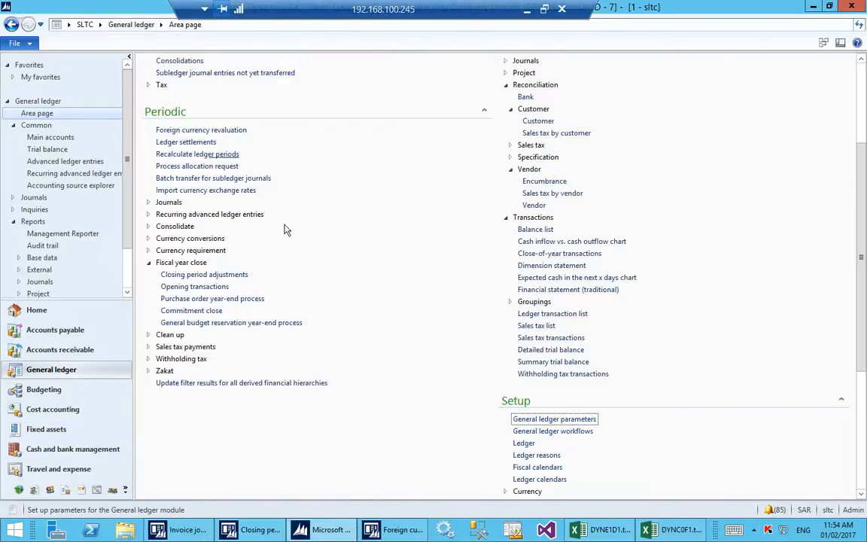
Open the exchange rate types from the General ledger's currency setup, collapsing the Financial dimensions group
scroll(550, 324, "down", 3)
scroll(572, 361, "down", 2)
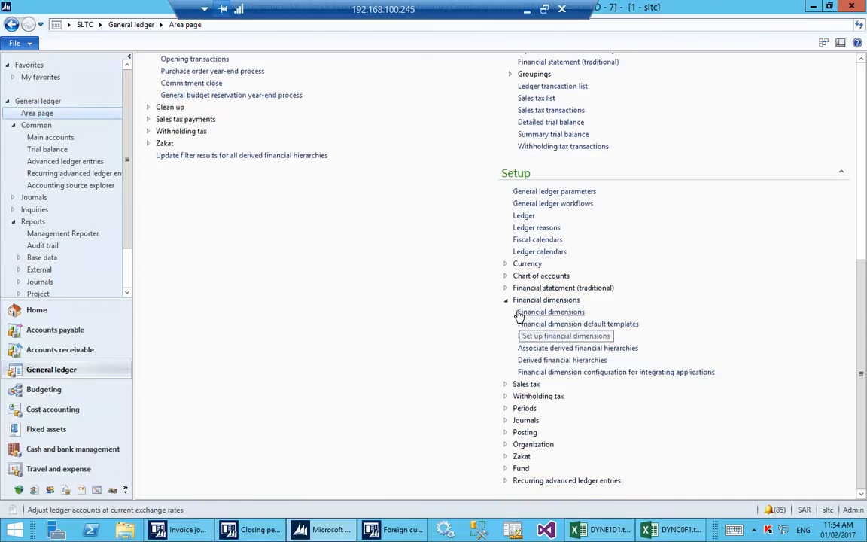
left_click(506, 302)
left_click(515, 340)
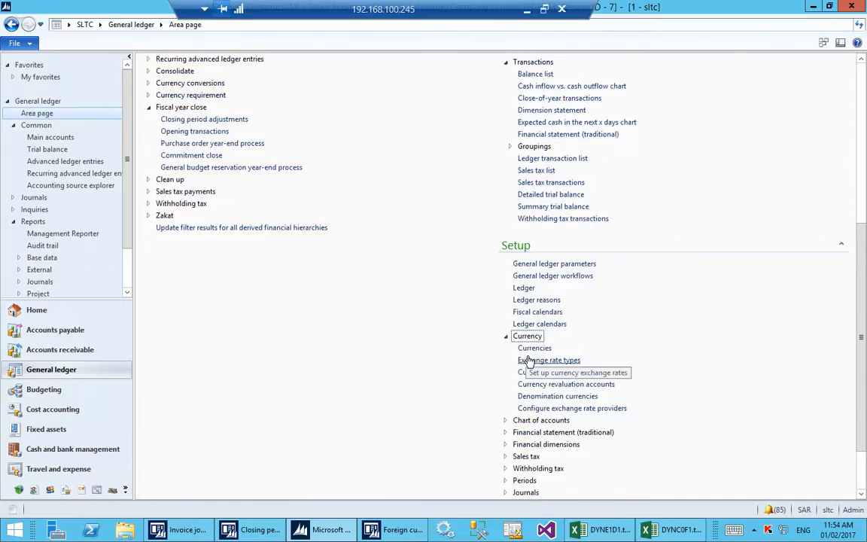
left_click(524, 360)
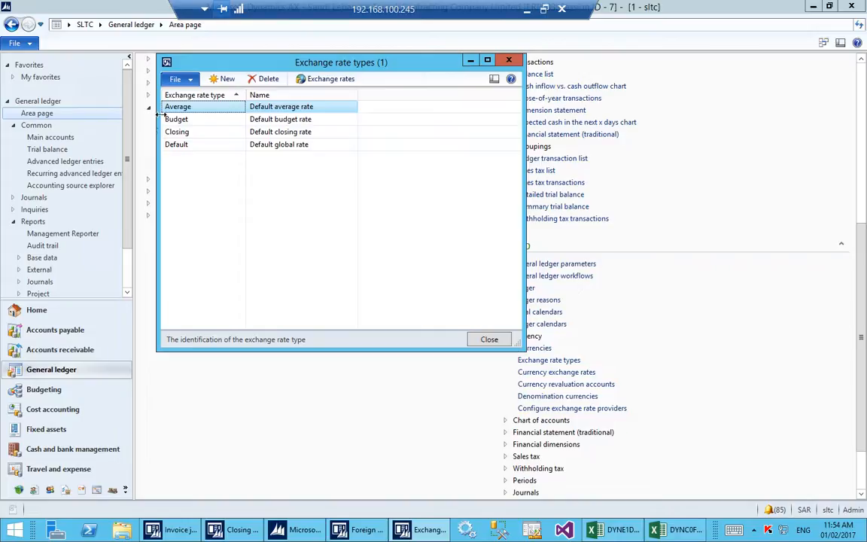
Open the exchange rates for the Default rate type and inspect the existing USD to SAR rate line
left_click(178, 143)
left_click(314, 81)
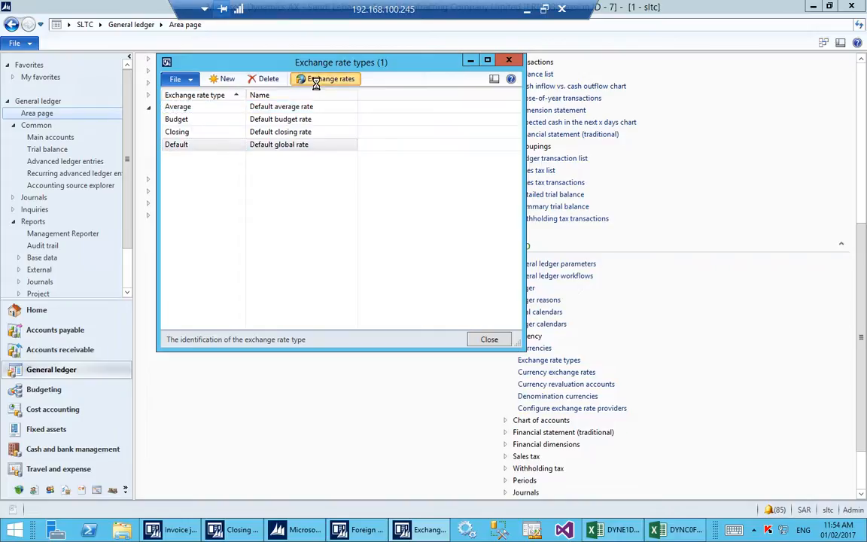
left_click(404, 213)
left_click(439, 209)
left_click(484, 209)
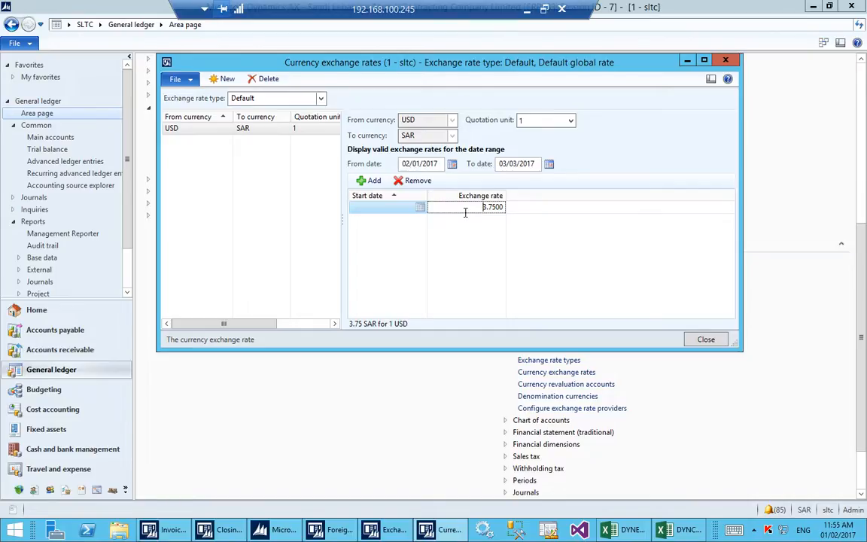
left_click(386, 209)
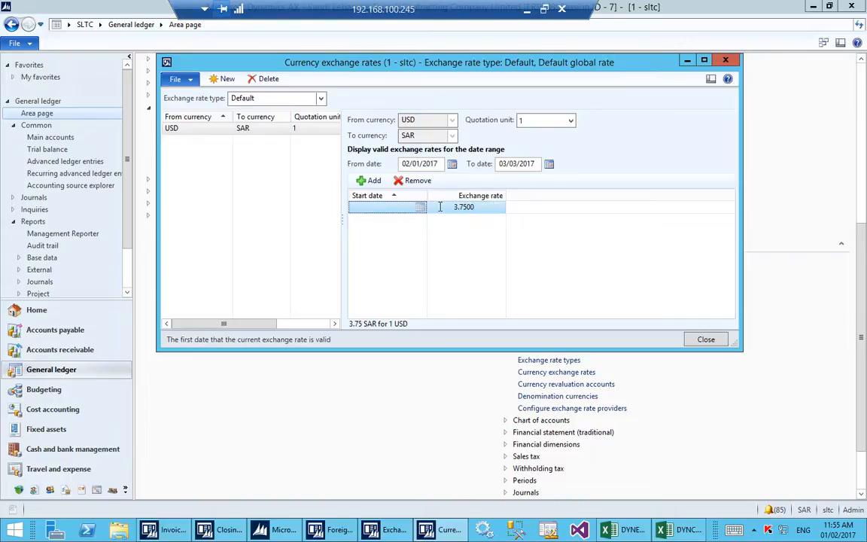
Add a USD to SAR exchange rate line starting 01/02/2017 with a rate of 3.85
left_click(371, 185)
left_click(420, 208)
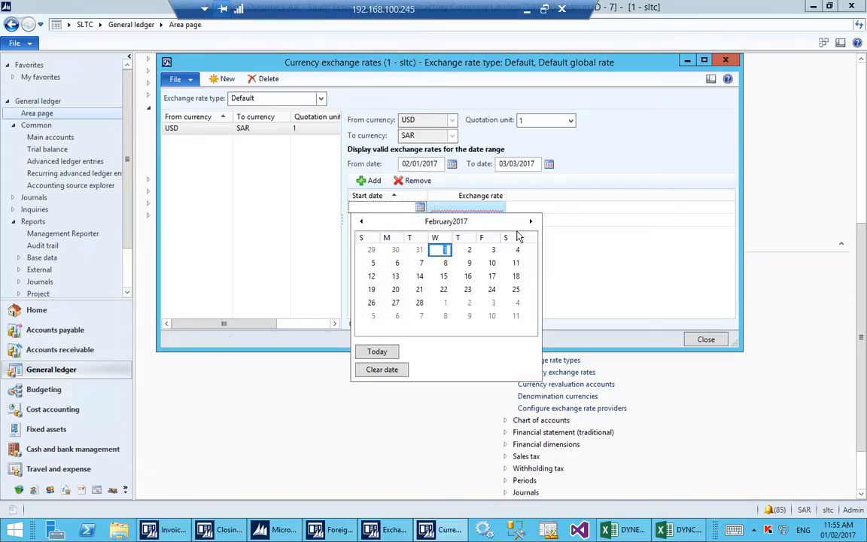
left_click(445, 250)
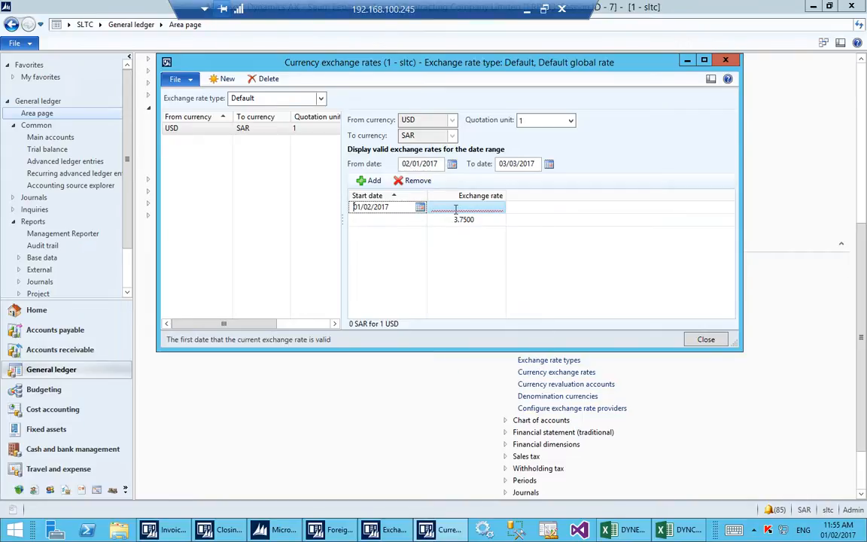
left_click(449, 209)
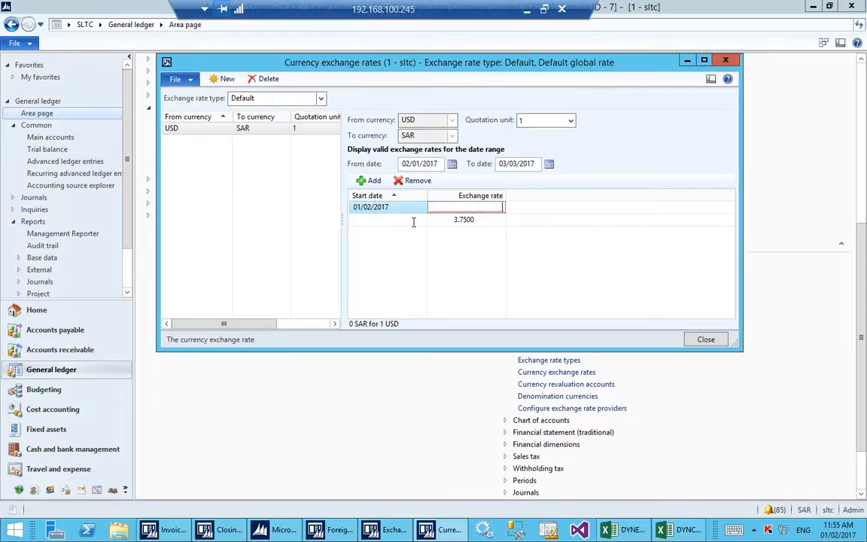
left_click(413, 223)
key("Escape")
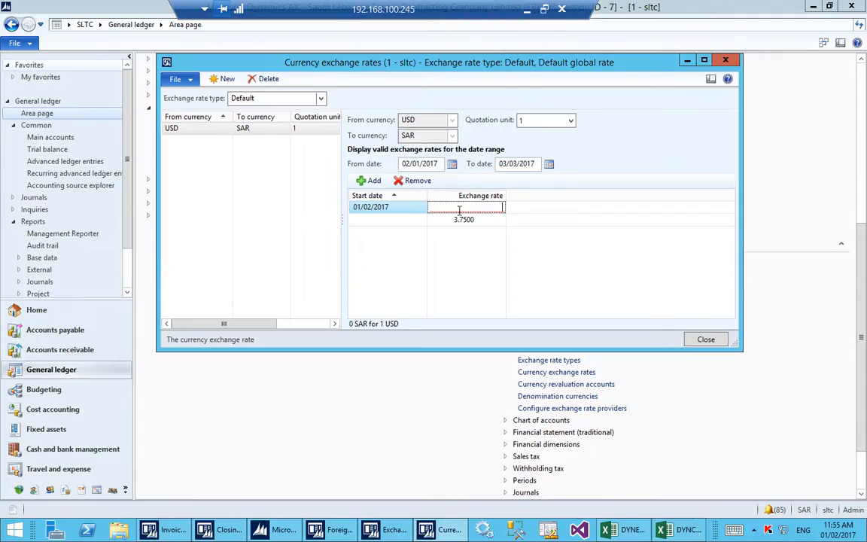
type("3.85")
key("Tab")
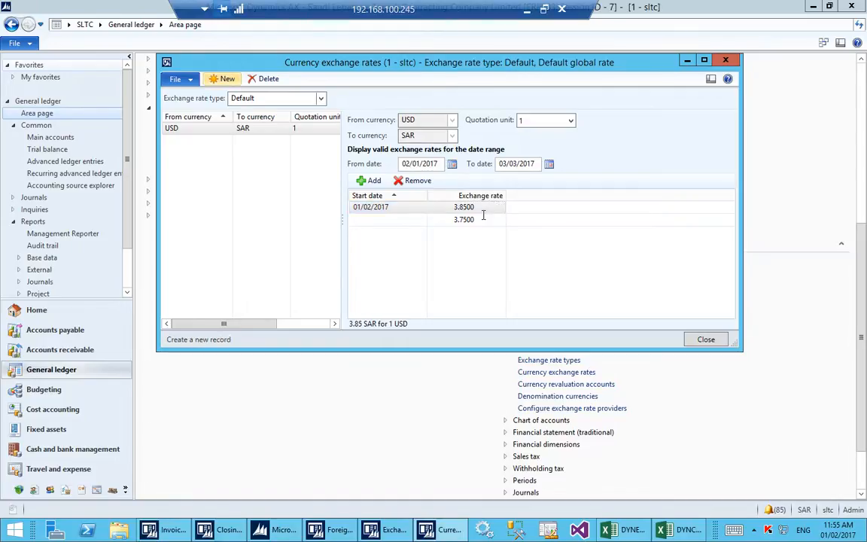
Change the exchange rate on the 01/02/2017 USD to SAR line to 3.76
left_click(476, 219)
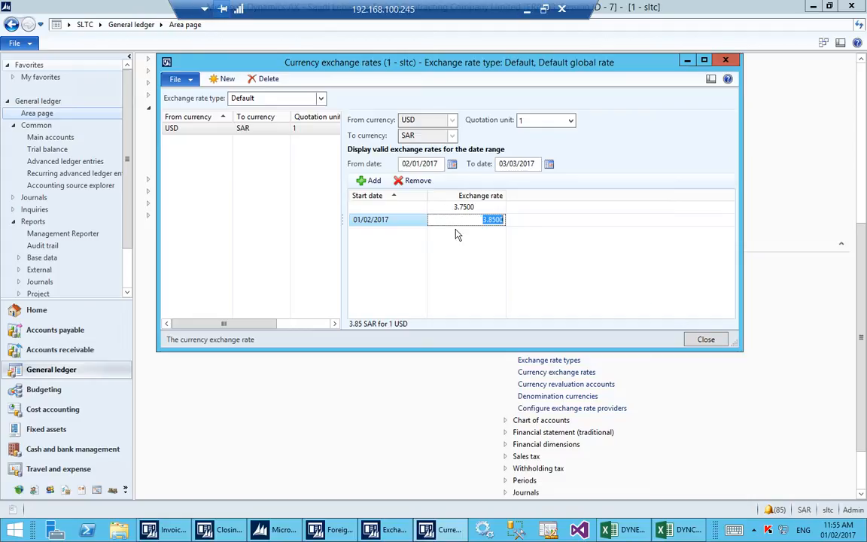
left_click(483, 211)
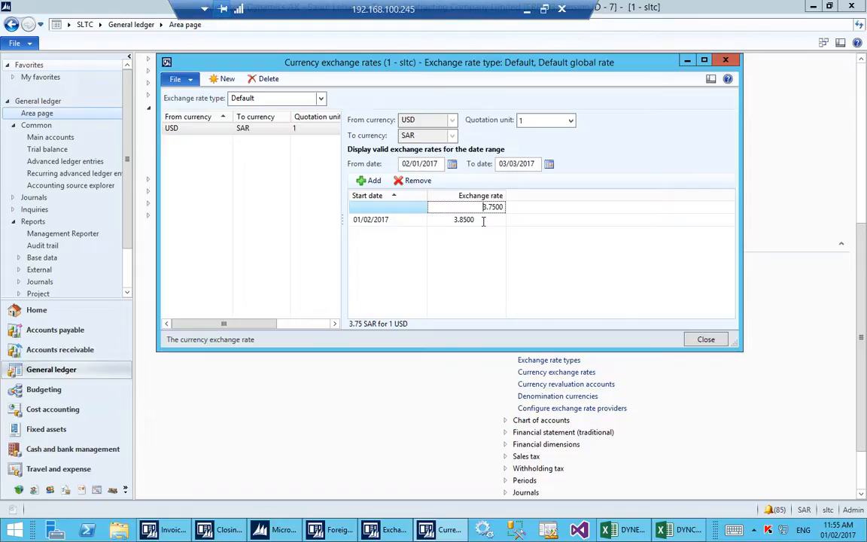
left_click(484, 220)
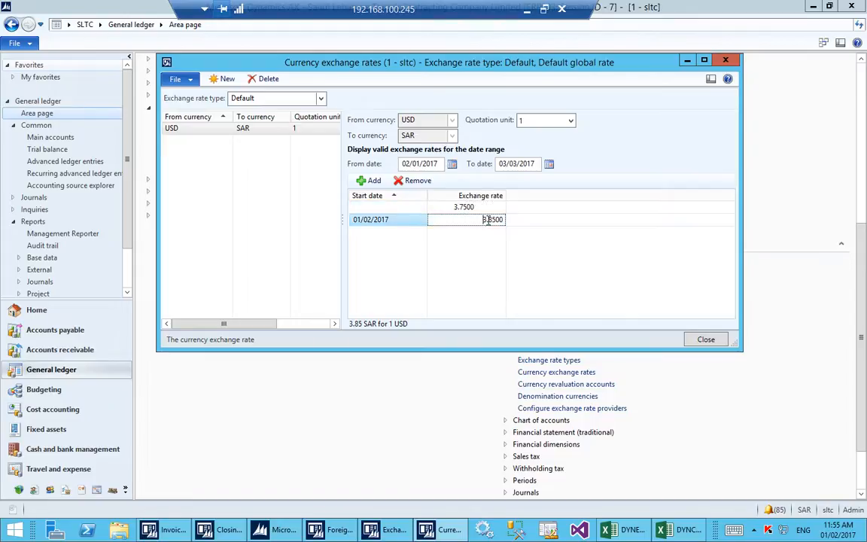
left_click_drag(491, 219, 501, 219)
type("76")
key("Tab")
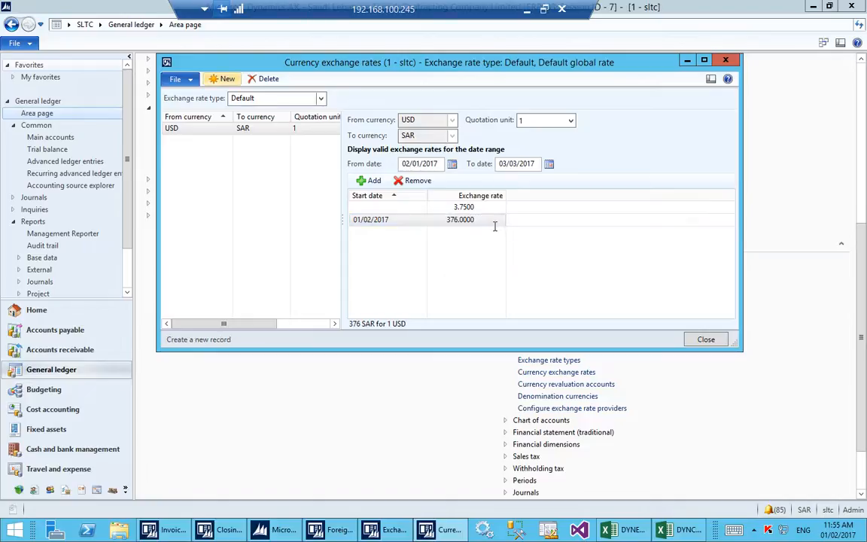
left_click(477, 223)
type("3")
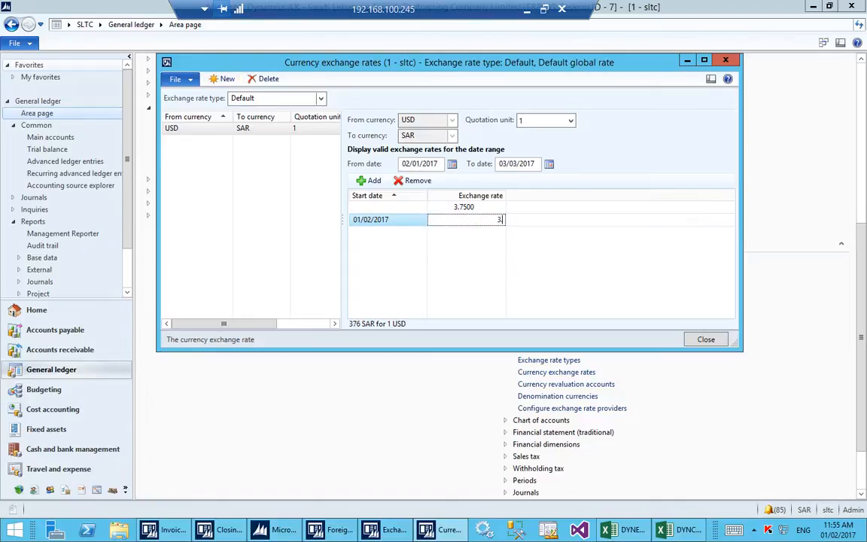
type(".76")
key("Return")
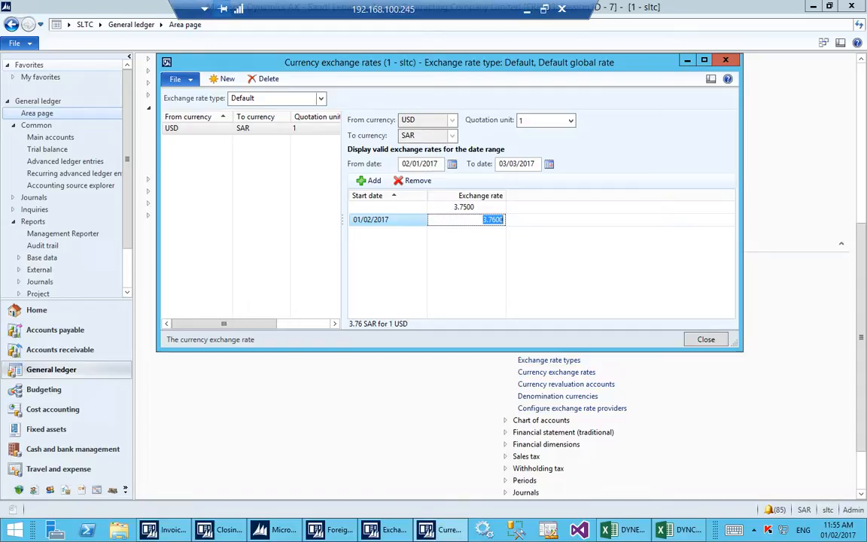
Check both USD to SAR rate lines, and close the exchange rate and foreign currency revaluation forms
left_click(480, 206)
left_click(404, 209)
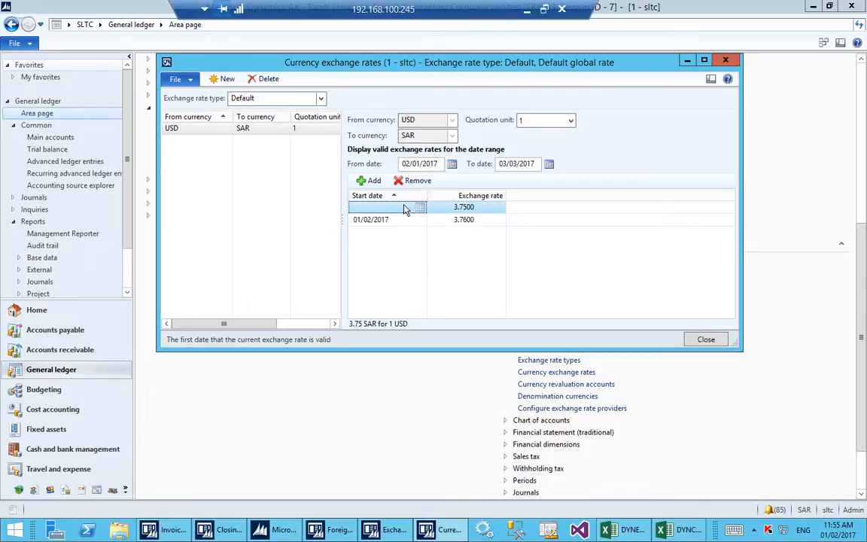
left_click(402, 221)
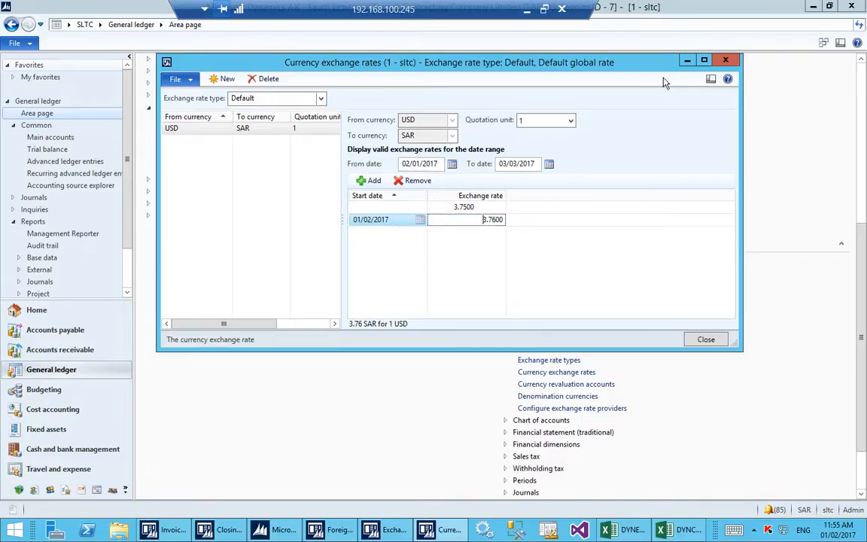
left_click(725, 60)
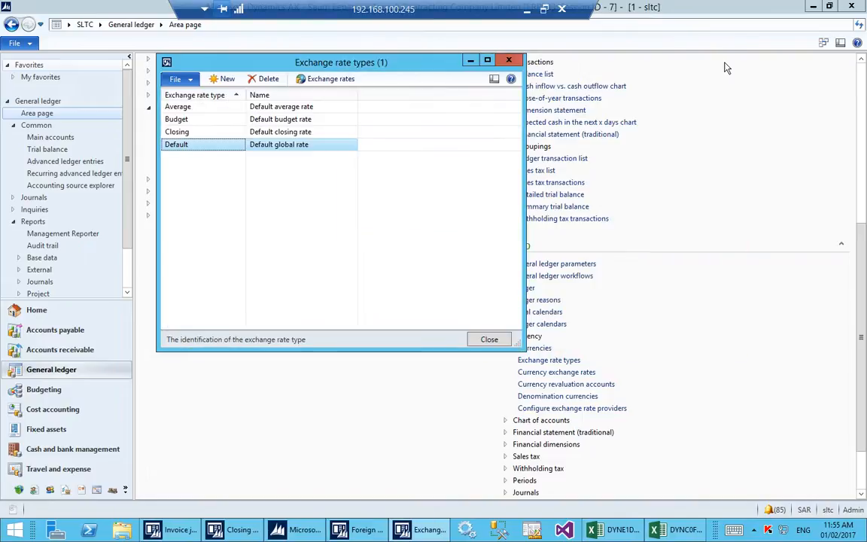
left_click(509, 60)
left_click(392, 527)
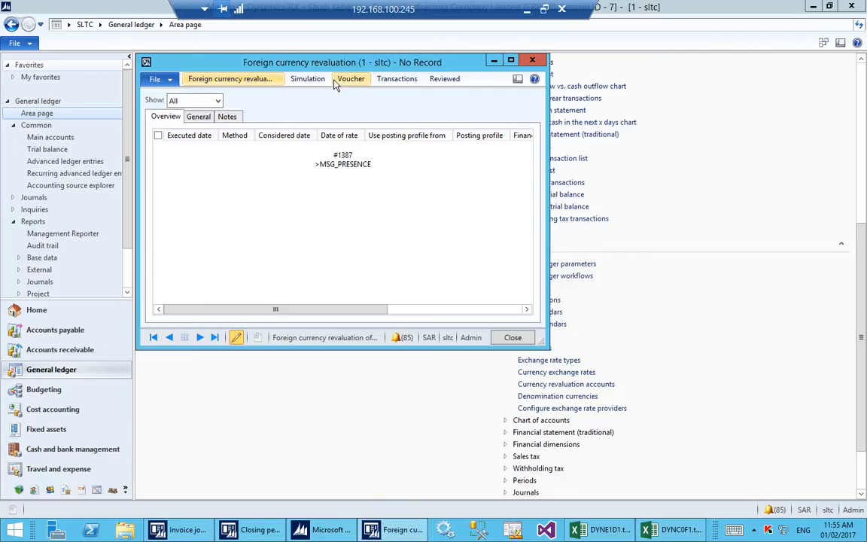
key("Escape")
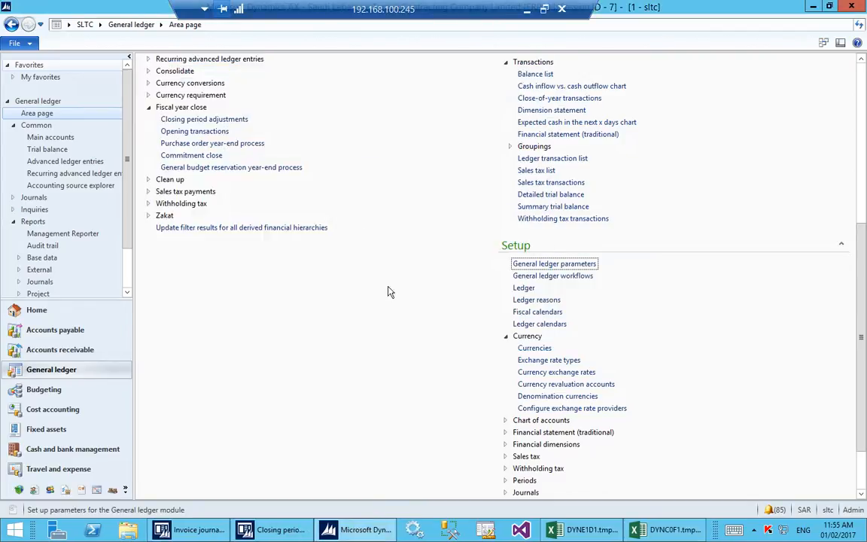
Open the invoice journals in Accounts payable, closing the journal lines window opened for an existing journal
scroll(319, 218, "up", 10)
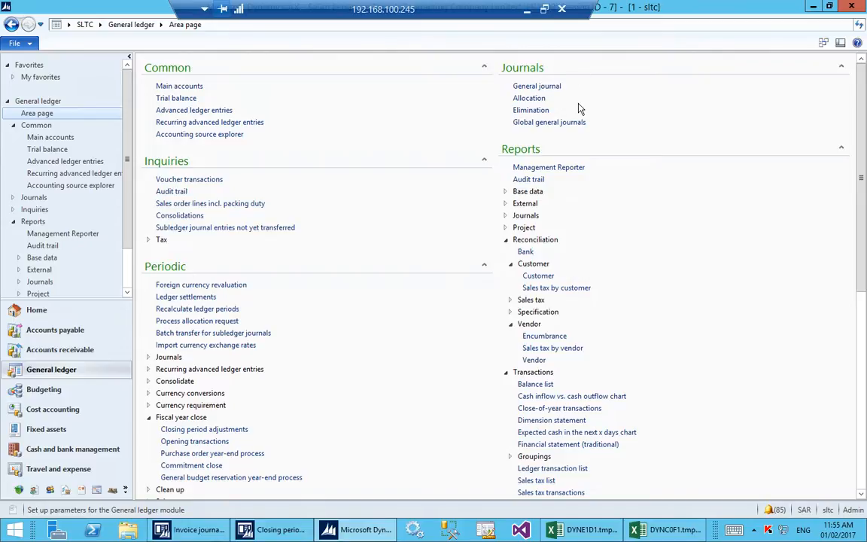
left_click(537, 86)
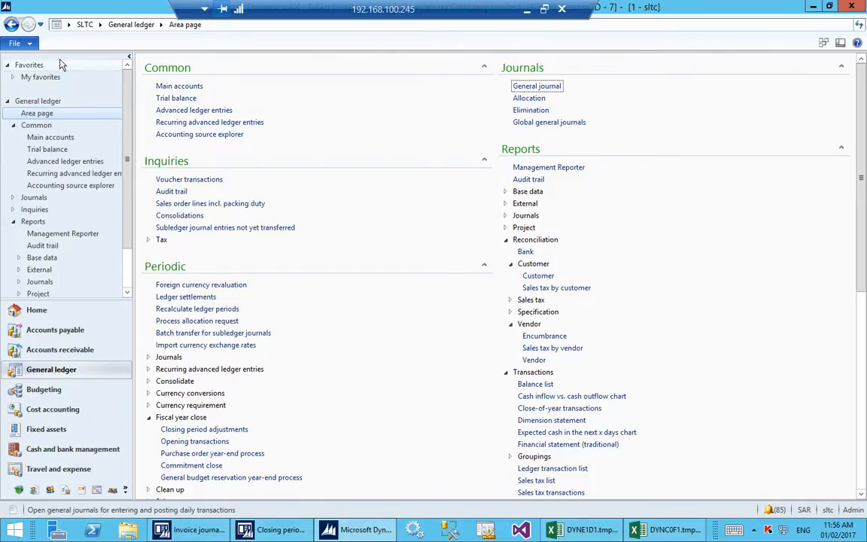
left_click(100, 25)
left_click(105, 51)
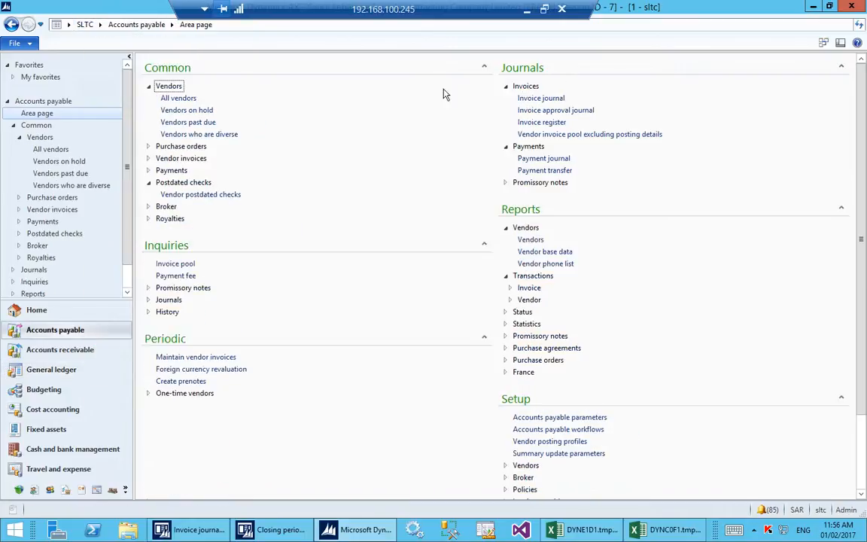
left_click(561, 100)
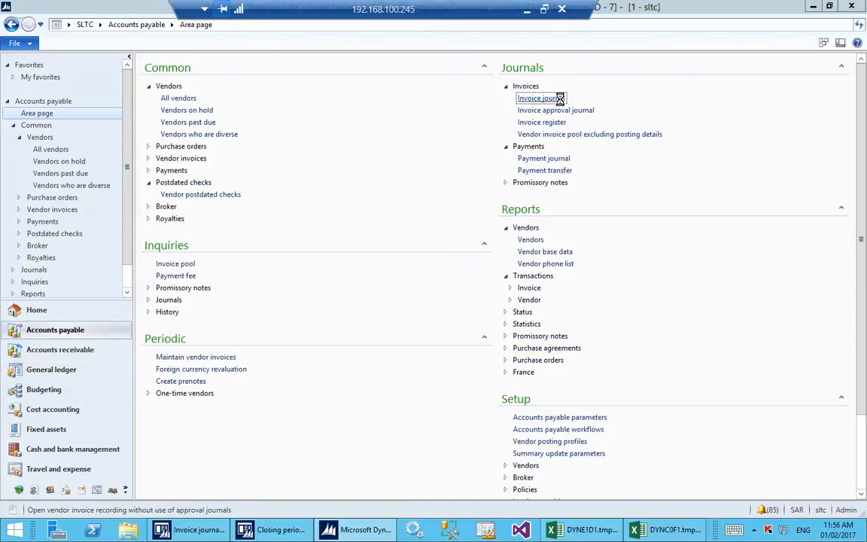
left_click(237, 65)
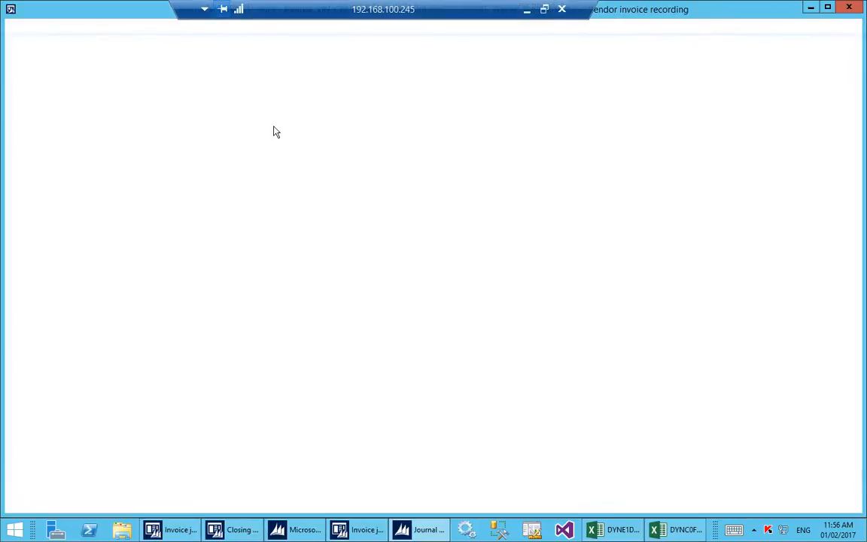
left_click(852, 5)
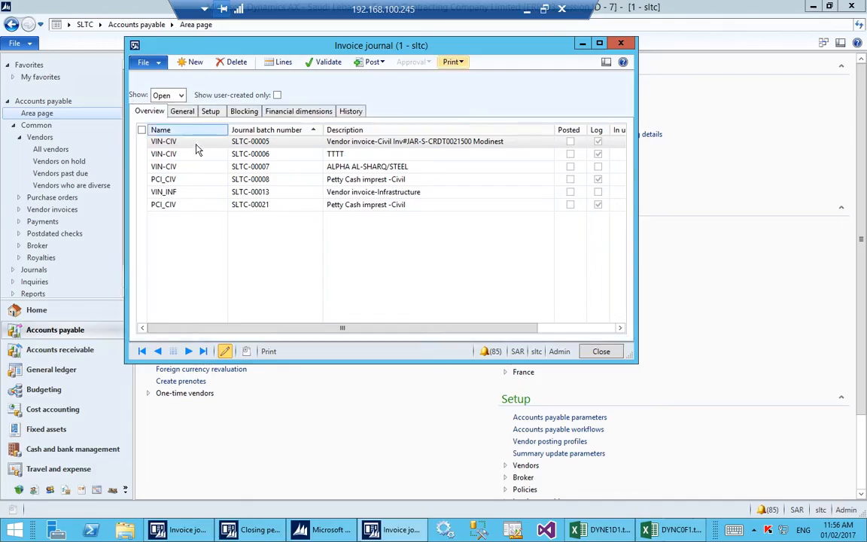
Create a new invoice journal named VIN-CIV and open its lines
left_click(181, 60)
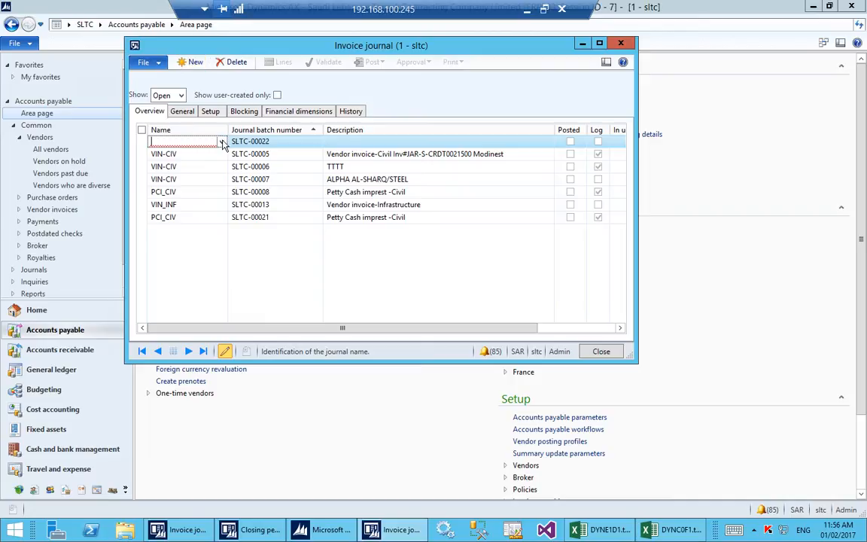
left_click(221, 141)
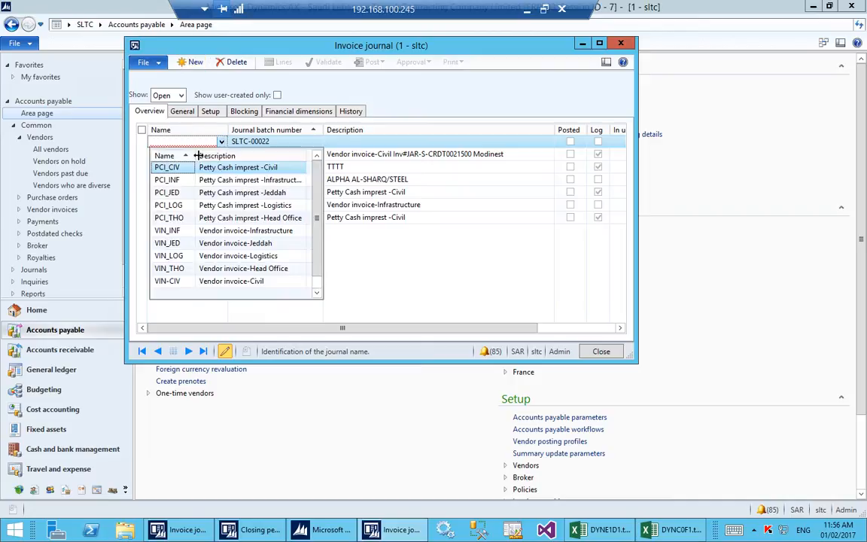
left_click(168, 281)
right_click(199, 145)
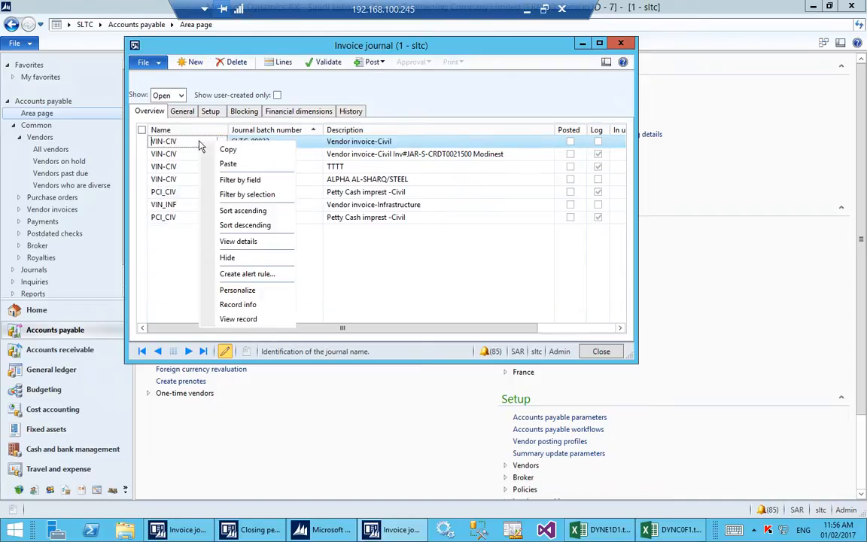
left_click(207, 239)
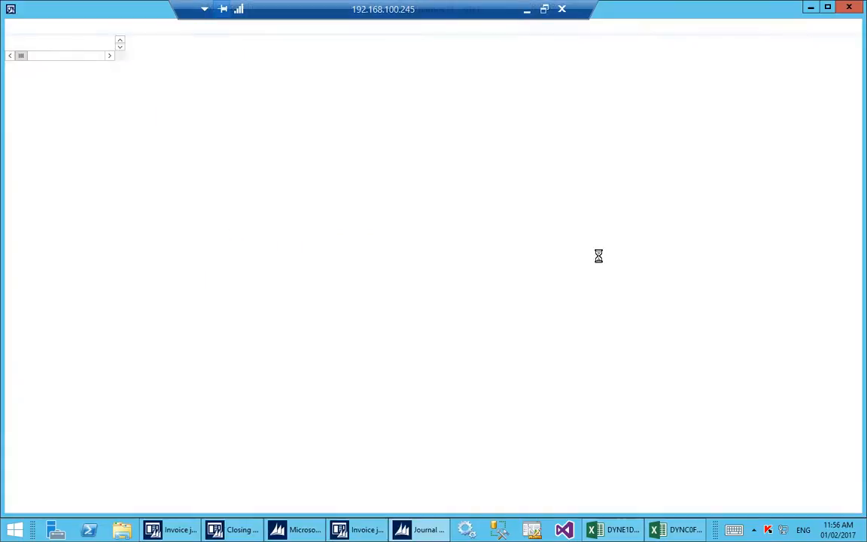
key("Escape")
left_click(279, 63)
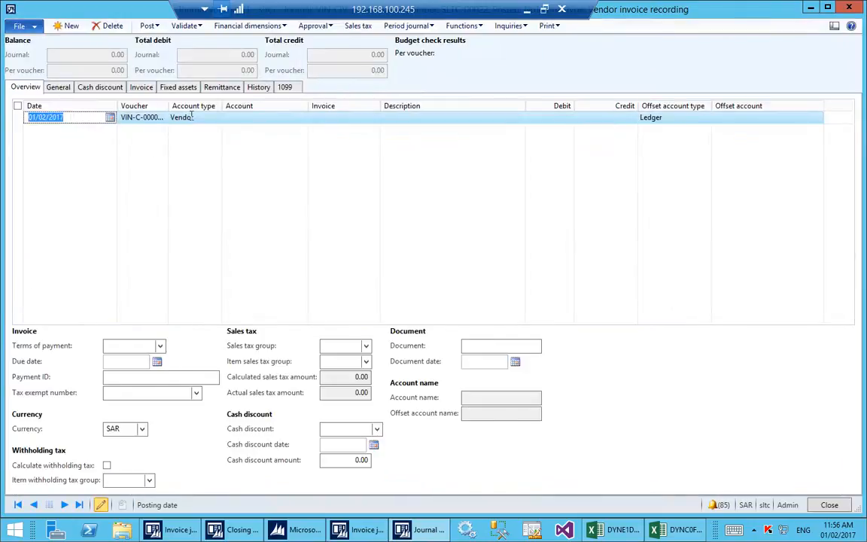
Widen the Voucher column and set the journal line's vendor account to Aarin Company Business Systems
left_click(192, 116)
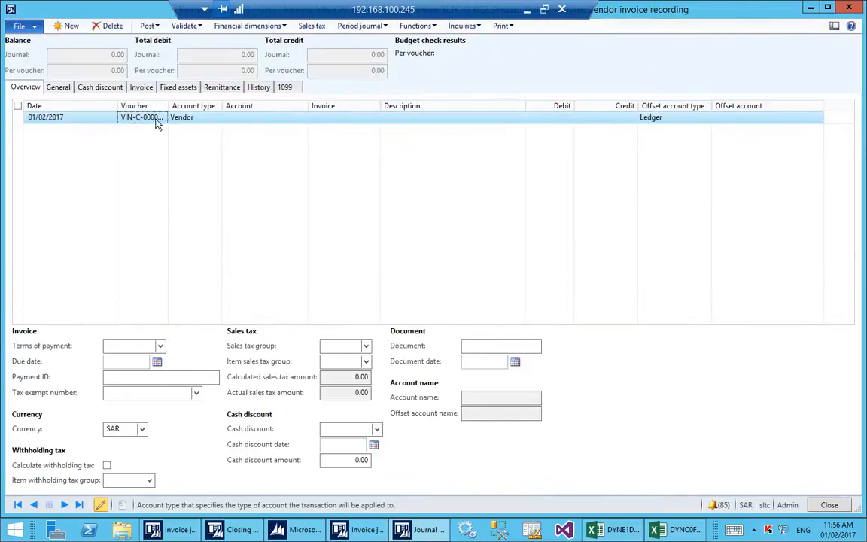
left_click(154, 118)
left_click_drag(168, 106, 201, 106)
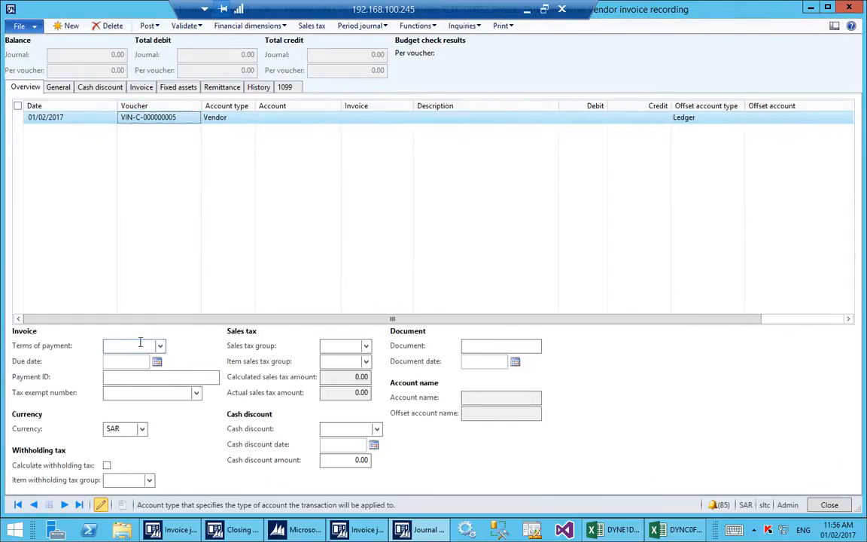
left_click(299, 117)
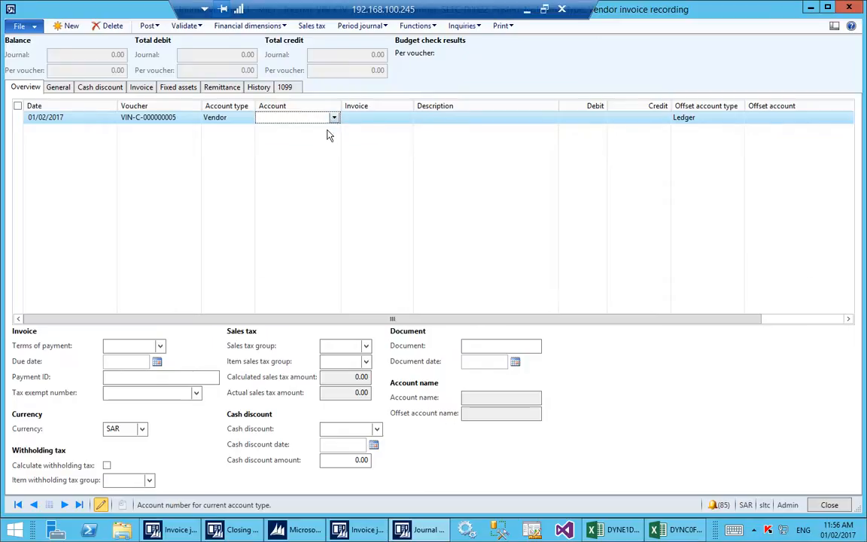
left_click(335, 119)
scroll(301, 173, "down", 10)
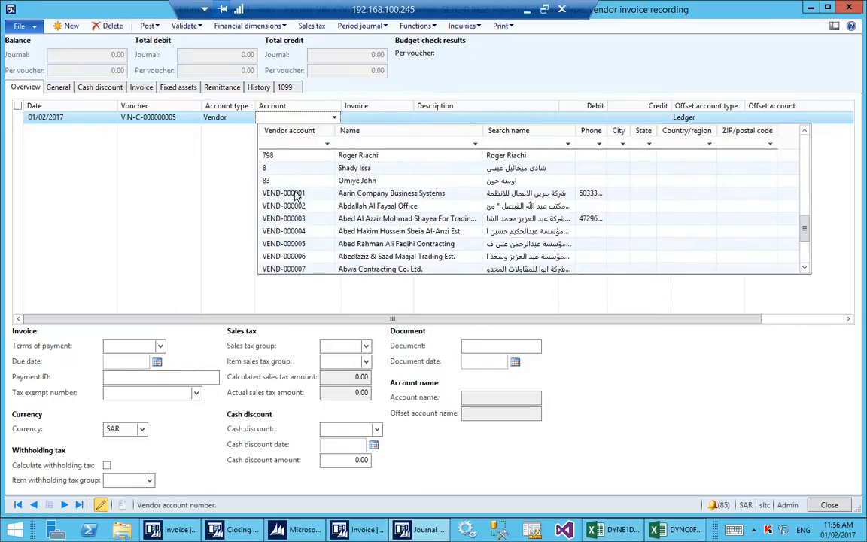
left_click(296, 194)
left_click(375, 118)
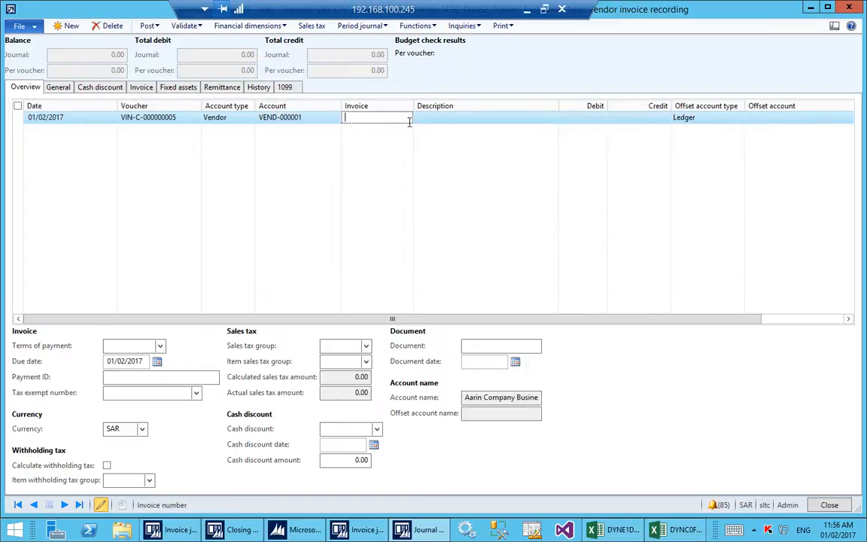
Enter invoice number 546 and the description Test Currency Revaluation on the journal line
type("546")
key("Tab")
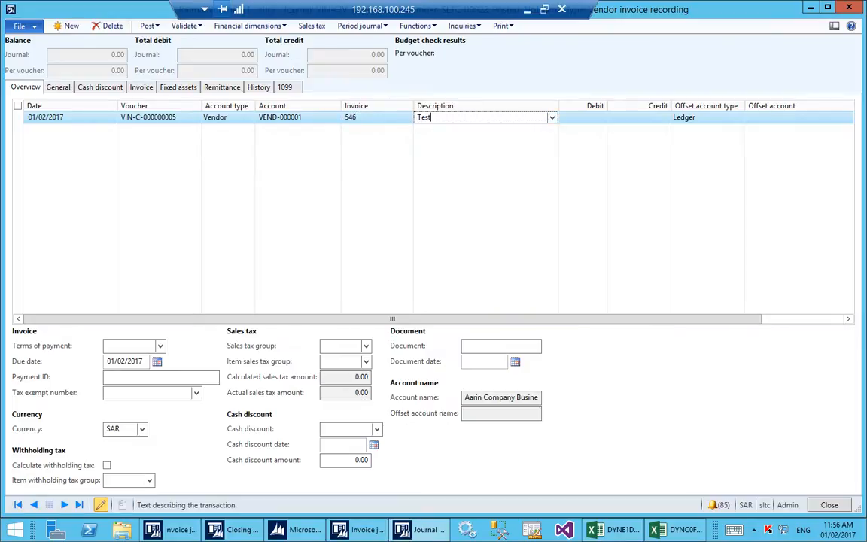
type("Test Curre")
key("Tab")
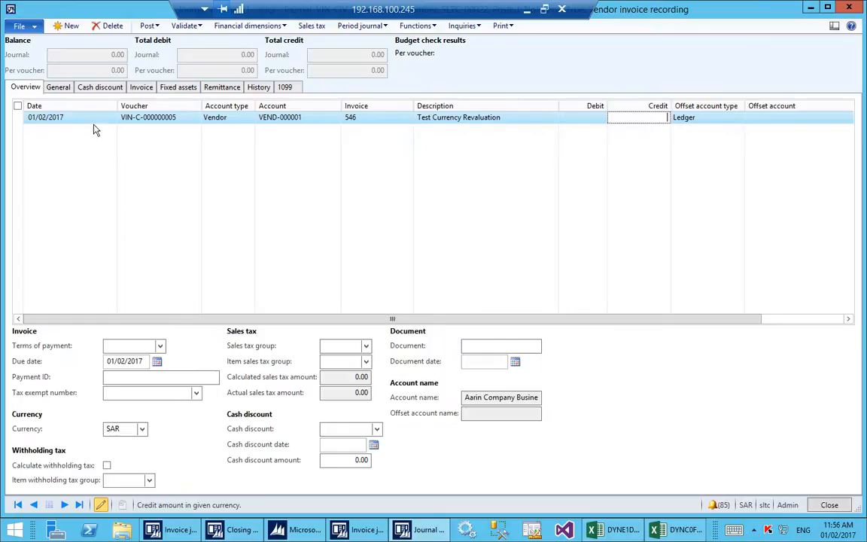
Set the journal line's date to 01/01/2017
left_click(96, 118)
left_click(110, 118)
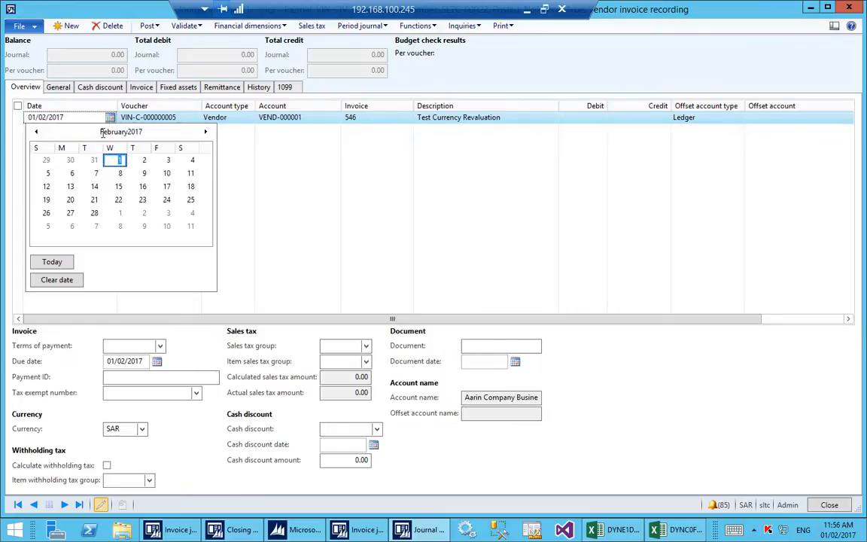
left_click(35, 132)
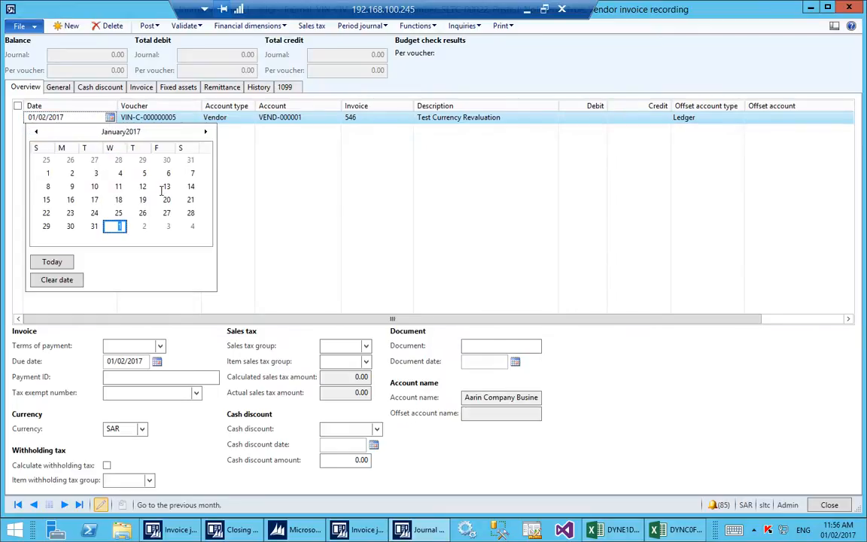
left_click(47, 174)
key("Tab")
Set the journal line's currency to USD and its credit amount to 5,000.00
left_click(142, 393)
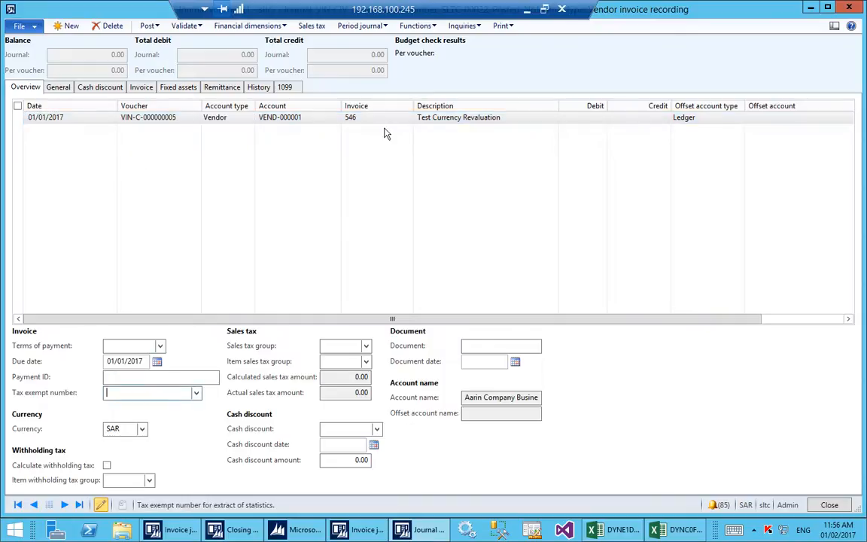
left_click(142, 432)
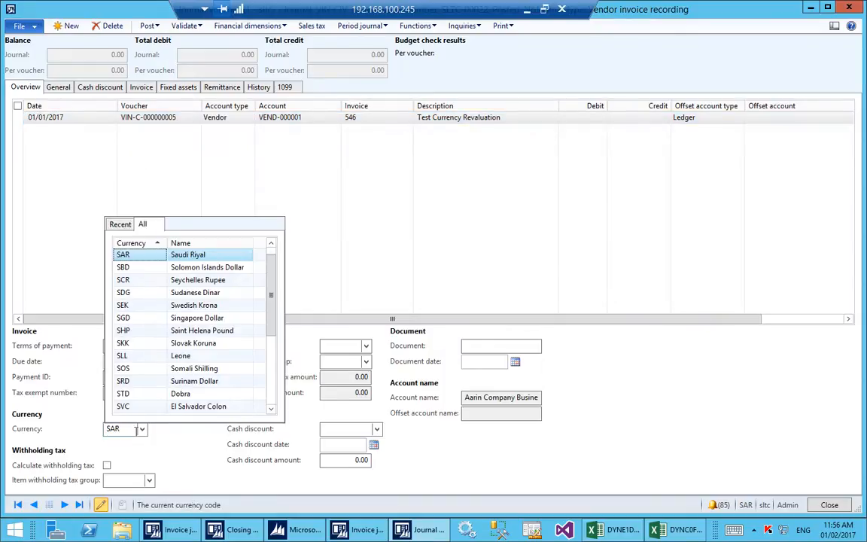
left_click(135, 431)
type("USD")
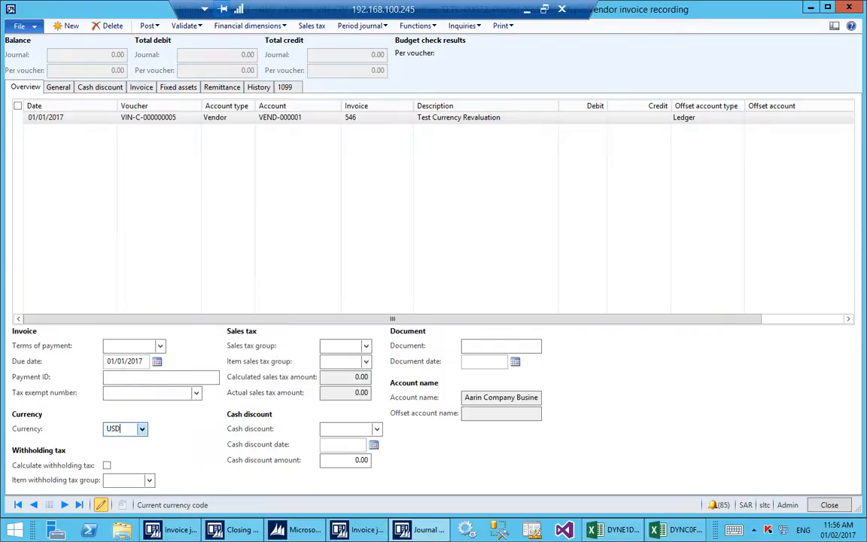
key("Tab")
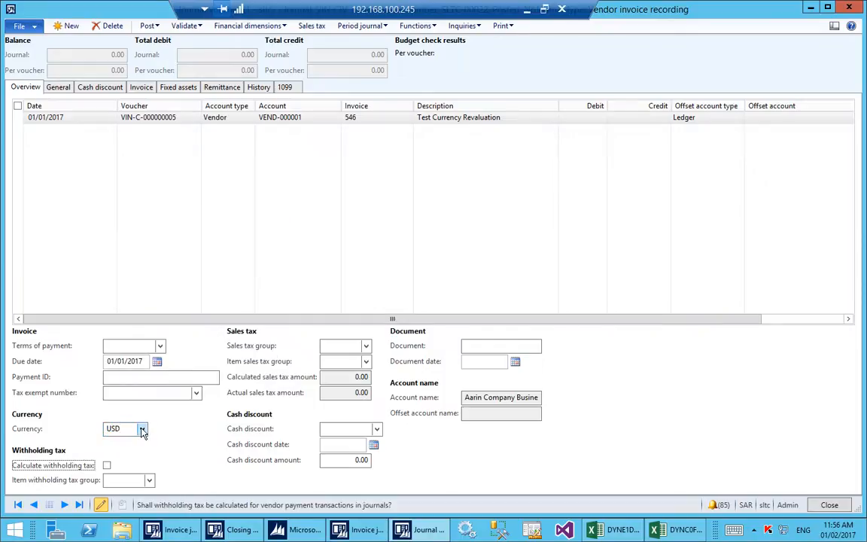
left_click(598, 116)
left_click(626, 117)
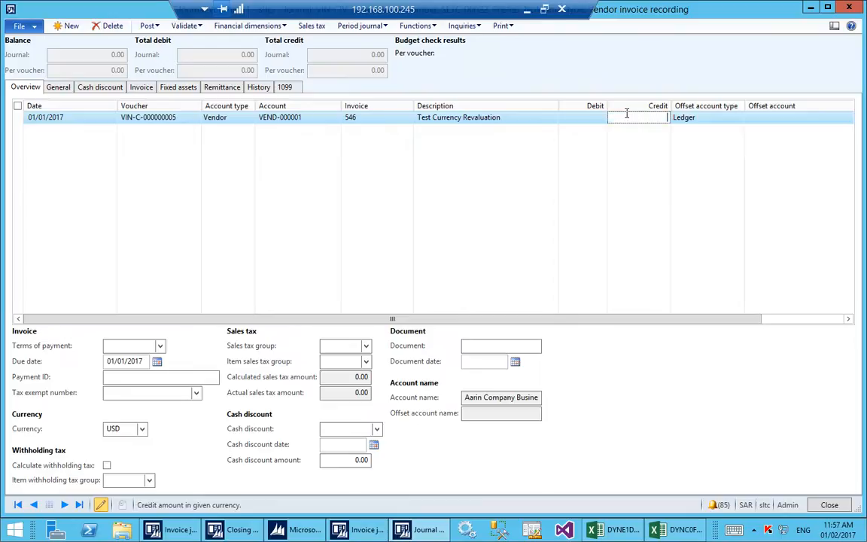
key("Tab")
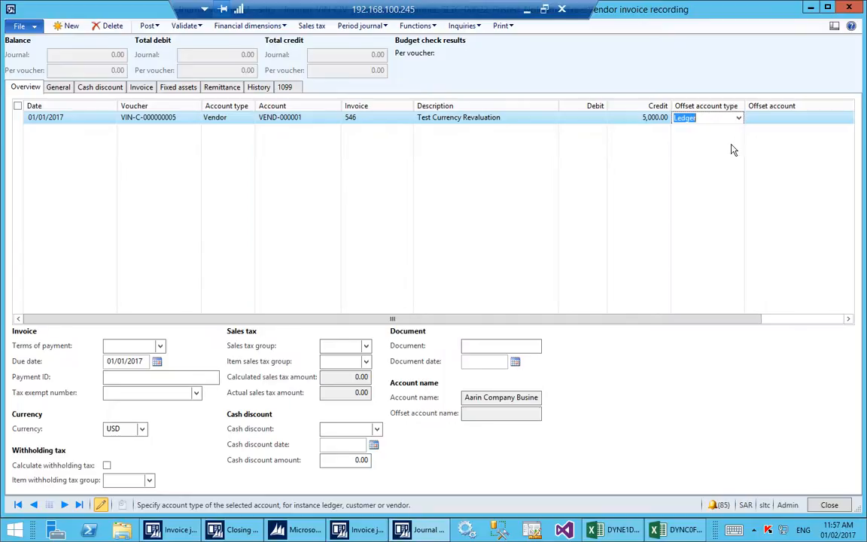
Set the line's offset account type to Bank and choose the Bank Al Bilad account as offset account
left_click(761, 119)
left_click(631, 119)
left_click(653, 118)
left_click(644, 118)
left_click(602, 185)
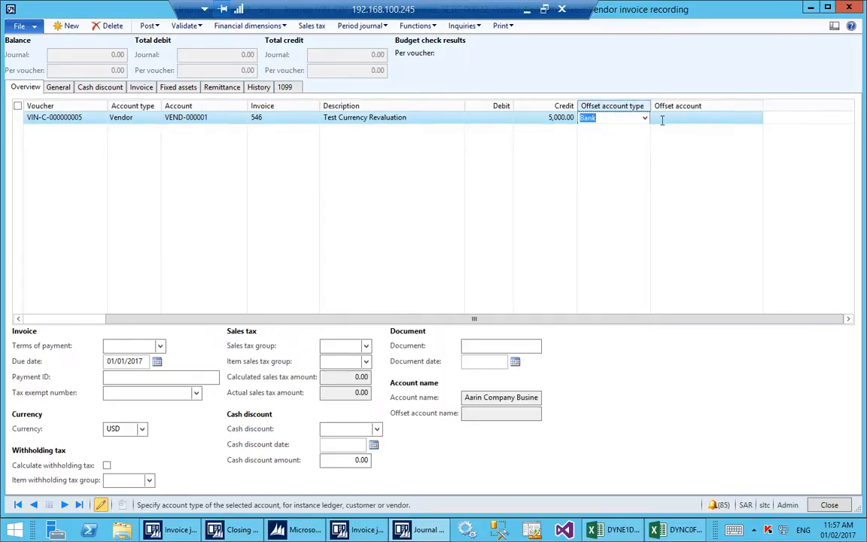
left_click(666, 118)
left_click(757, 119)
left_click(670, 142)
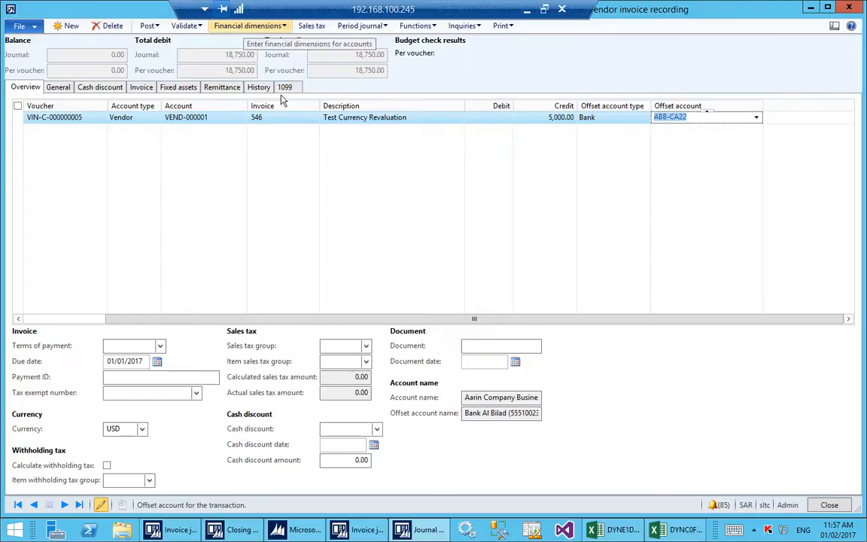
Change the journal line's offset account type to Ledger
left_click(487, 119)
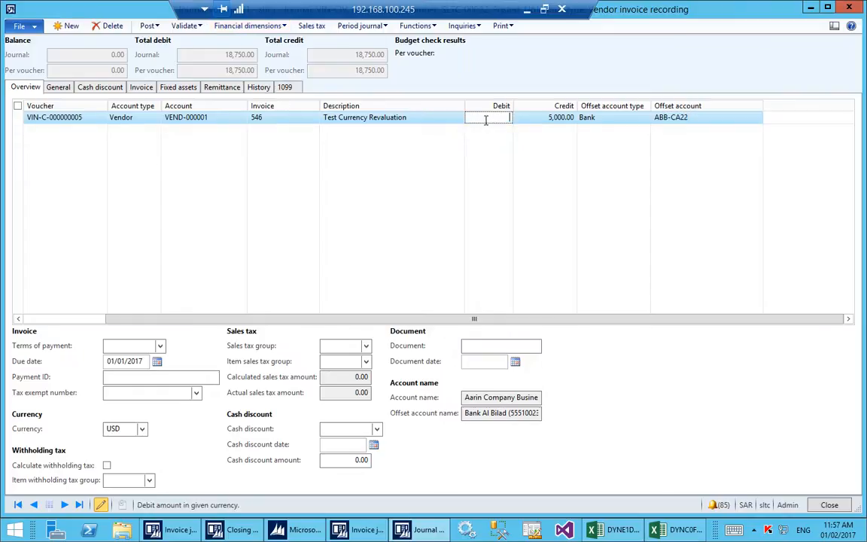
left_click(538, 119)
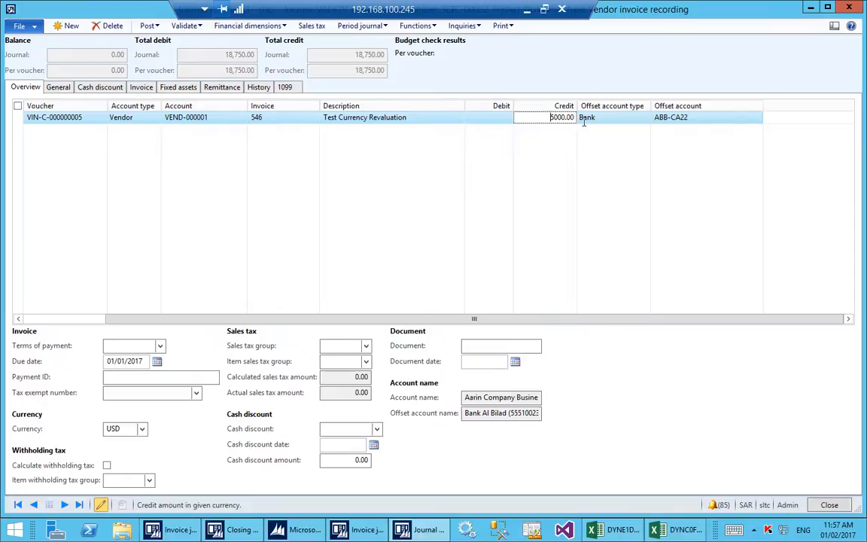
left_click(626, 117)
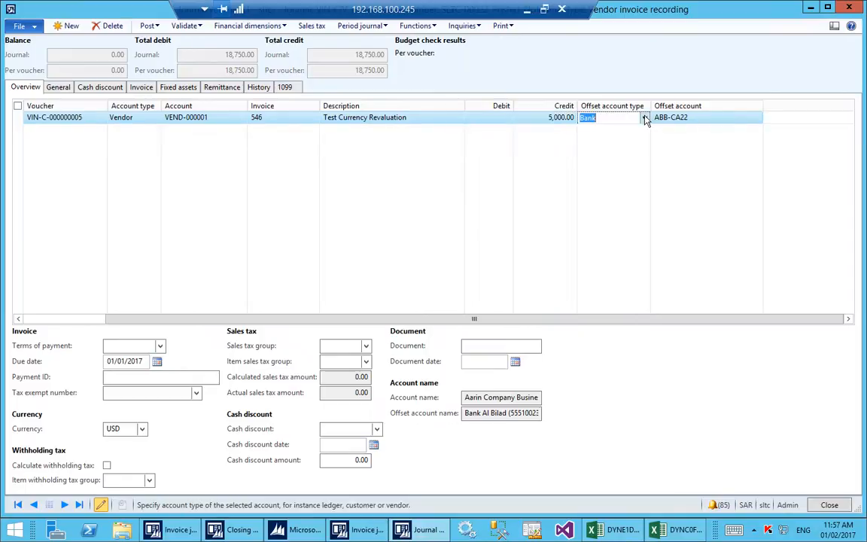
left_click(646, 118)
left_click(594, 129)
Find the offset main account with *cost*, select Cost Mat-Aggregates, widen the Offset account column and close the message window
left_click(673, 118)
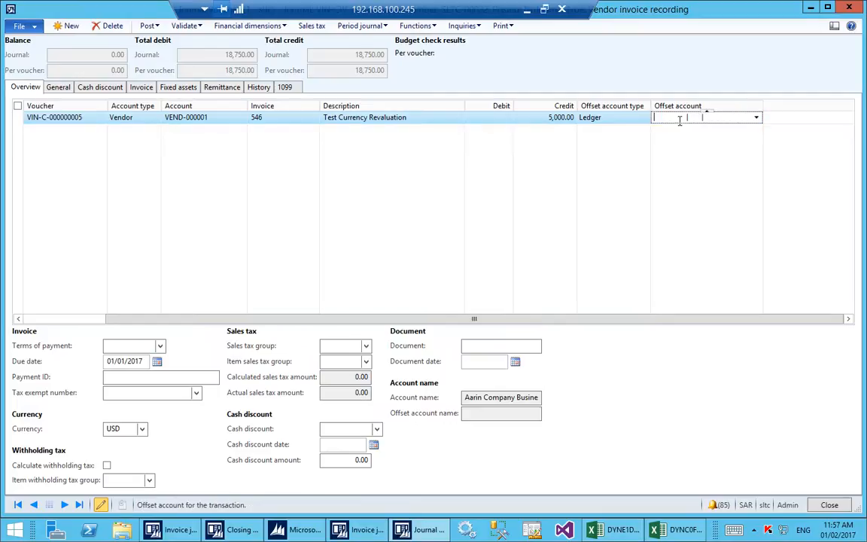
left_click(756, 117)
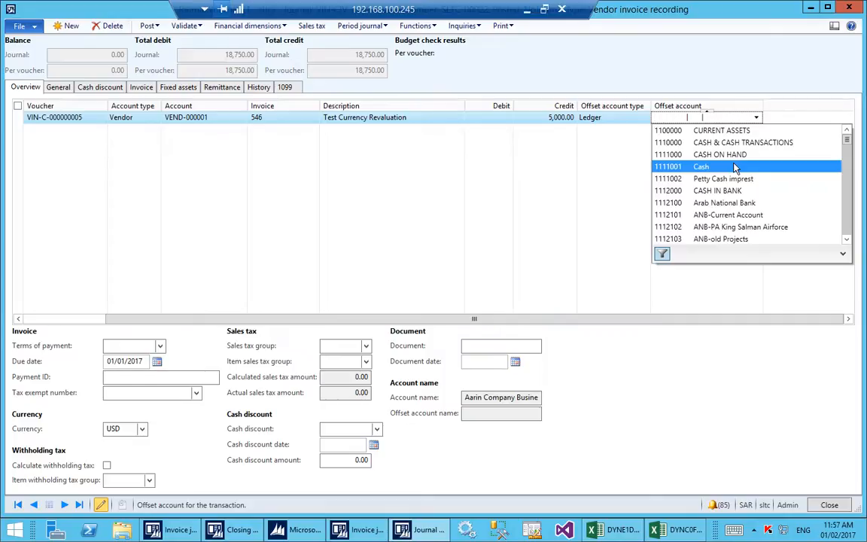
type("11")
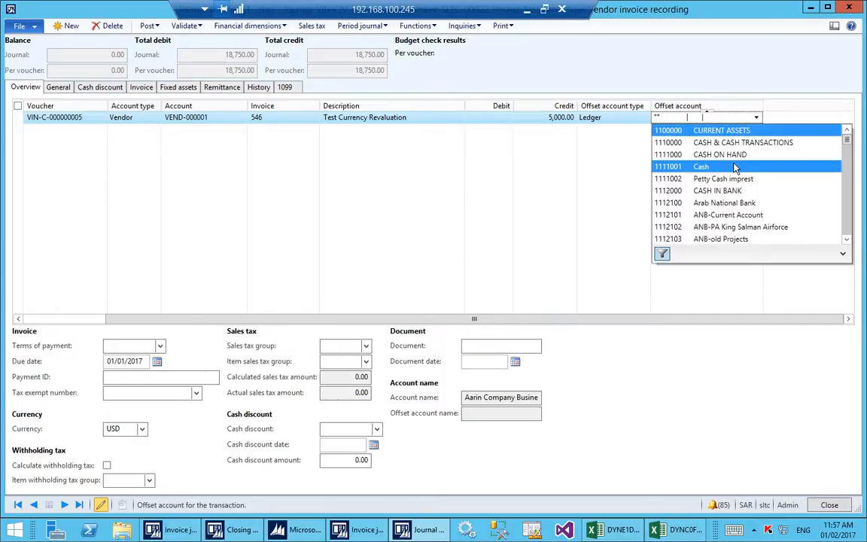
type("*cost*")
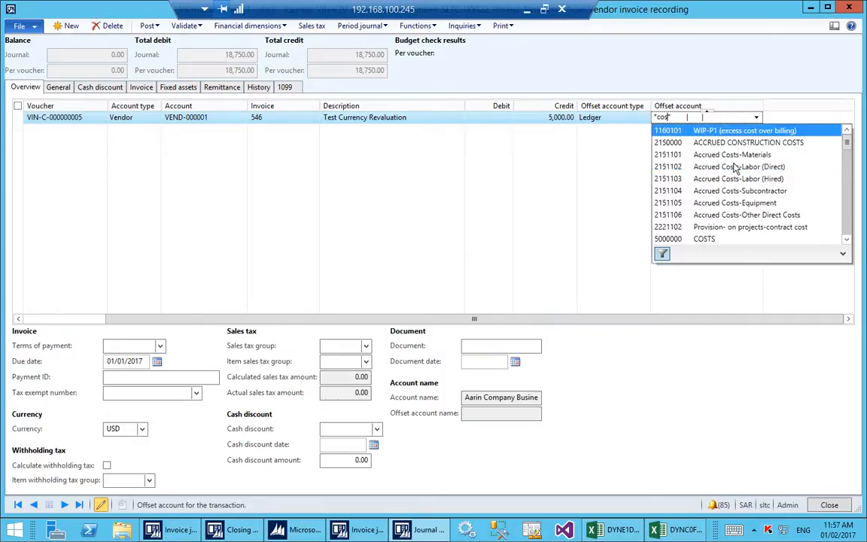
scroll(694, 217, "down", 2)
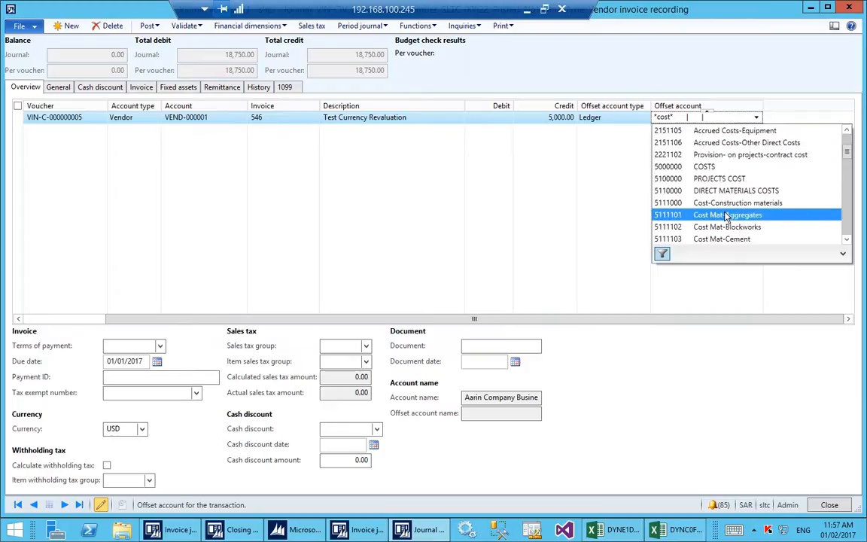
left_click(675, 217)
left_click_drag(764, 105, 816, 105)
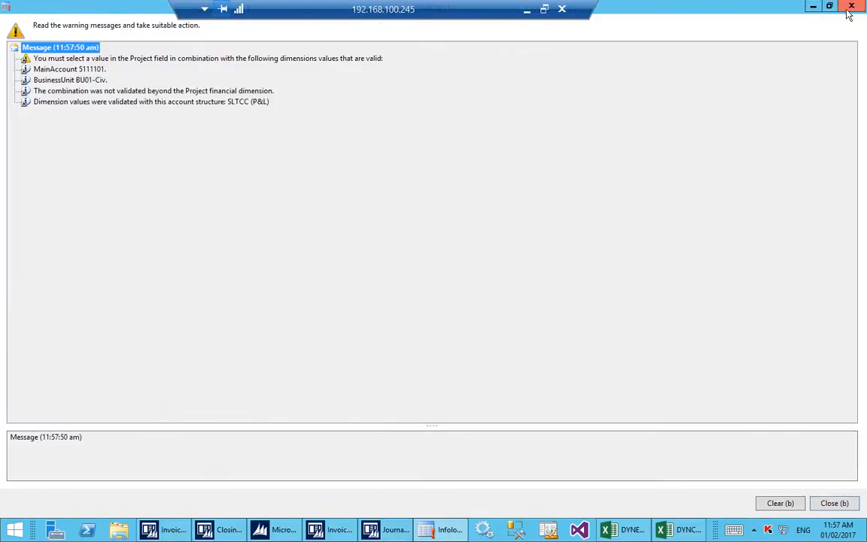
left_click(850, 7)
Add project P54, California Compound, to the line's offset account
left_click(728, 117)
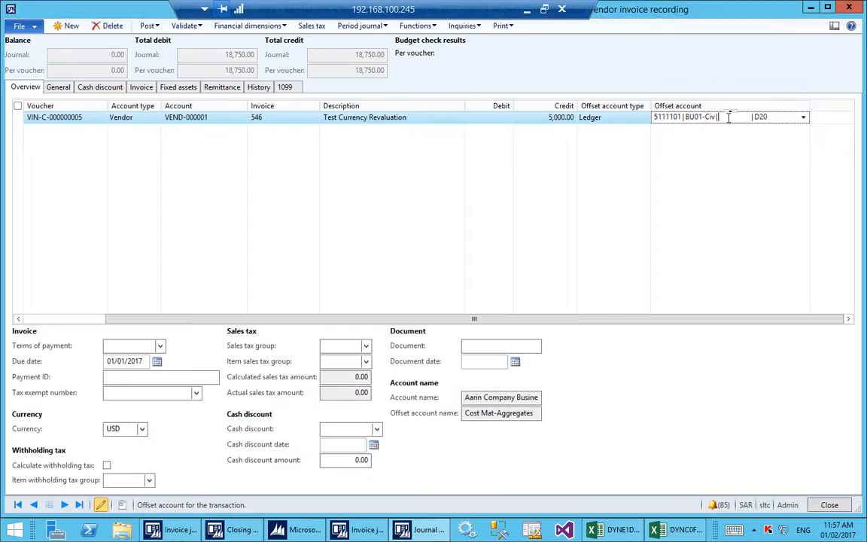
left_click(804, 118)
scroll(767, 186, "down", 5)
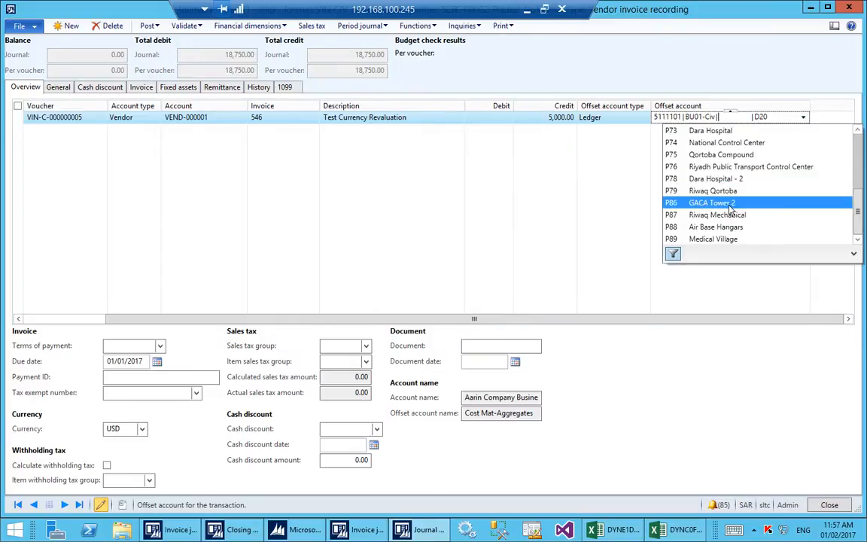
scroll(724, 203, "up", 3)
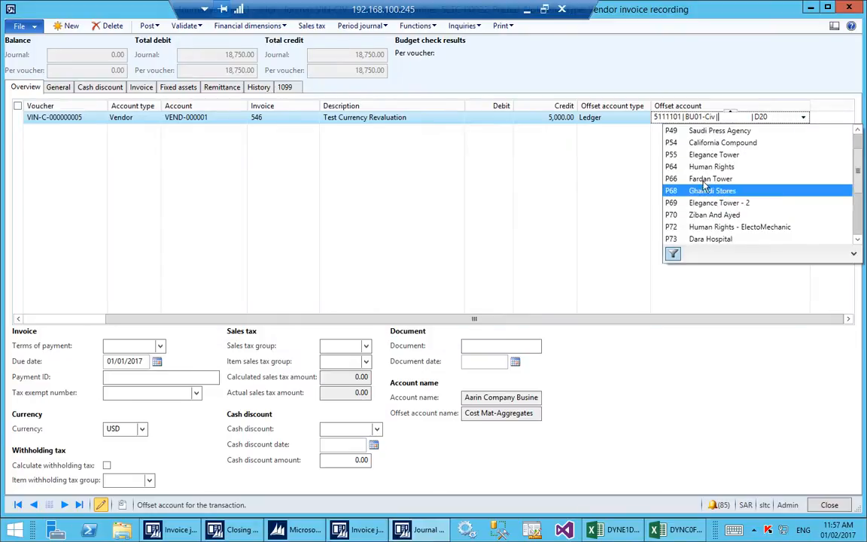
left_click(682, 146)
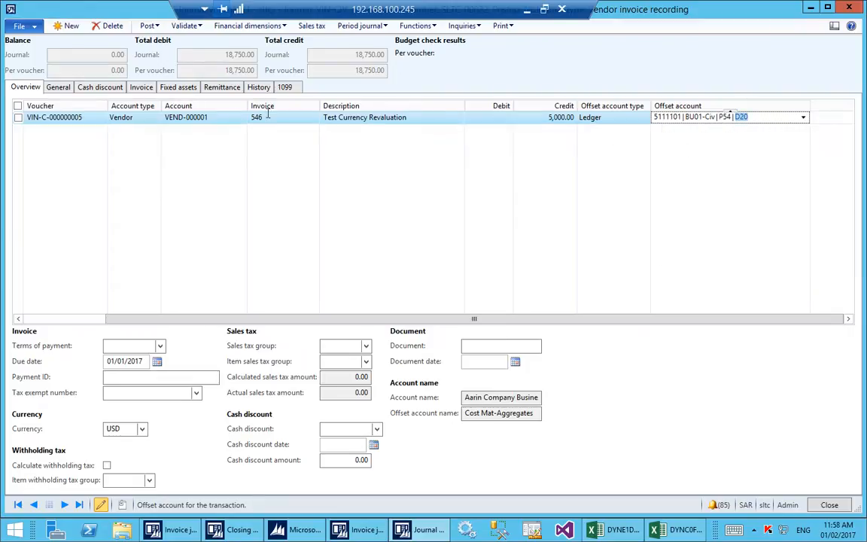
Open the account financial dimensions for the line's vendor account and set Department to D20
left_click(237, 118)
left_click(248, 26)
left_click(239, 37)
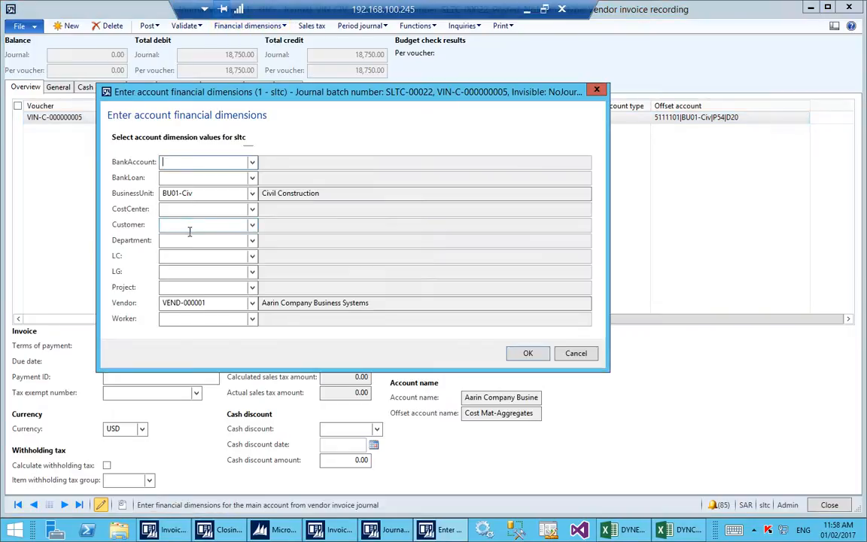
left_click(193, 208)
left_click(194, 225)
left_click(198, 241)
type("D20")
key("Tab")
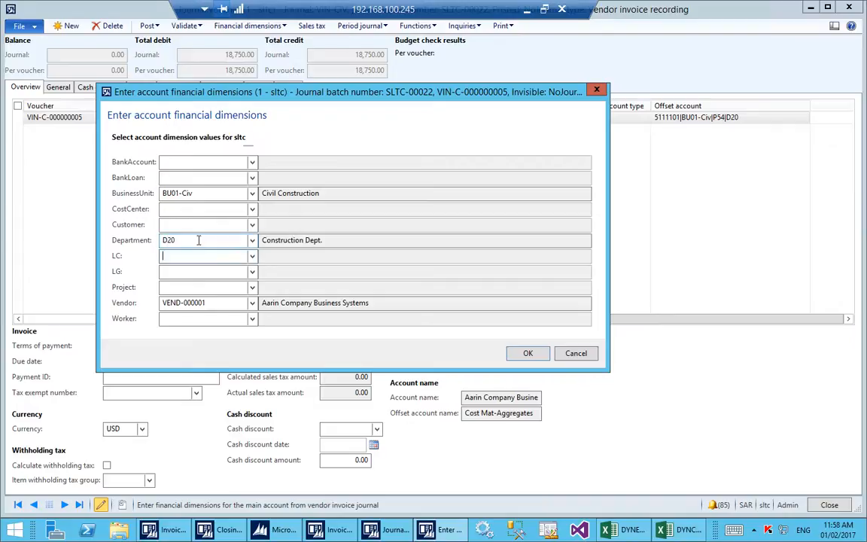
Set the vendor account's Project dimension to P54 and confirm the financial dimensions
key("Tab")
left_click_drag(298, 97, 323, 104)
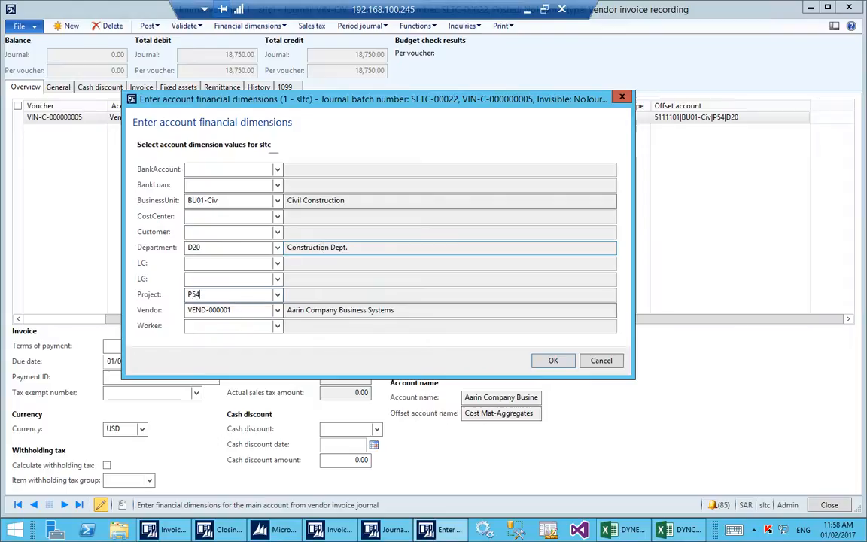
key("Tab")
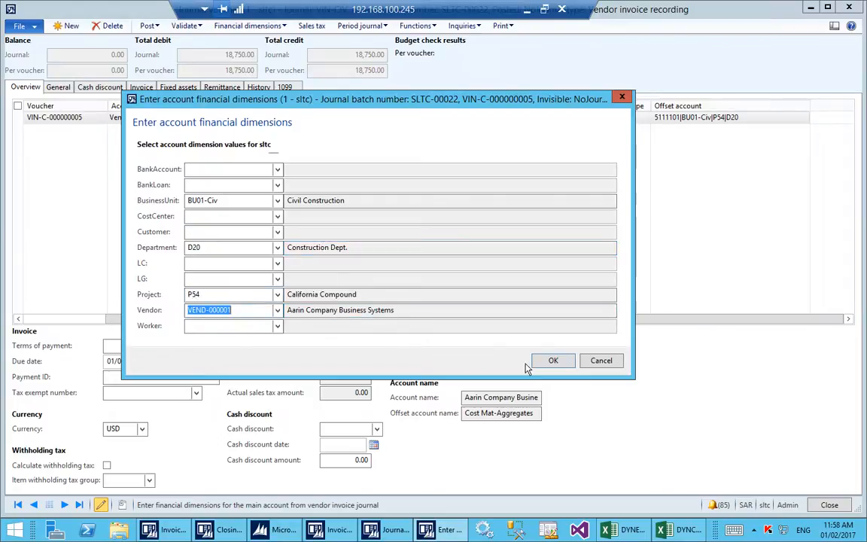
left_click(199, 170)
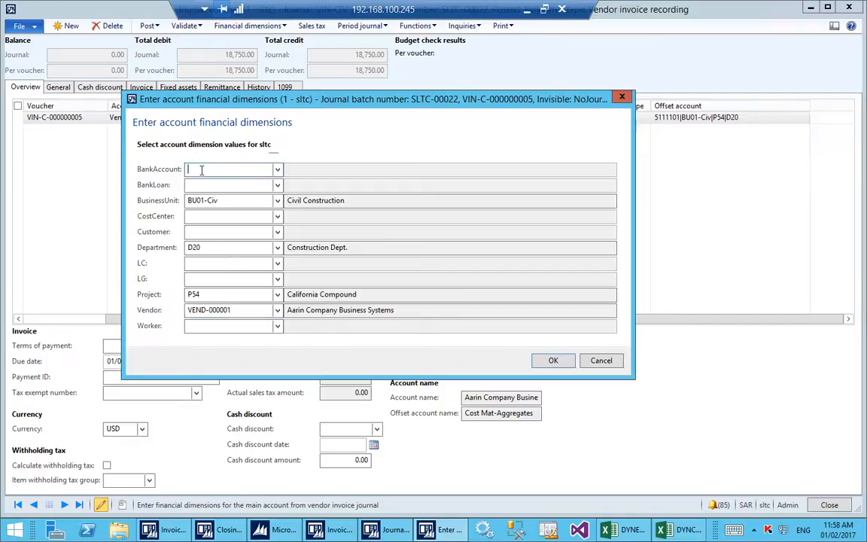
left_click(550, 361)
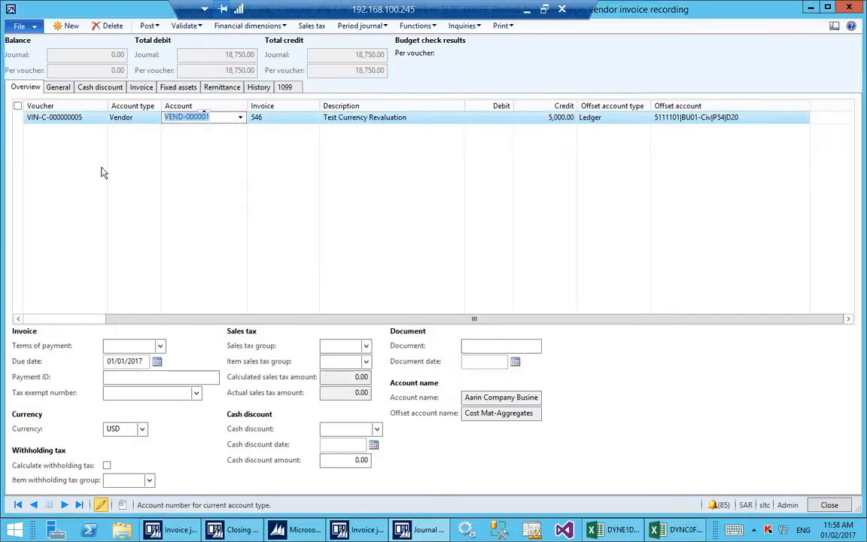
Validate the invoice journal, review the message about its voucher and close the message window
left_click(186, 27)
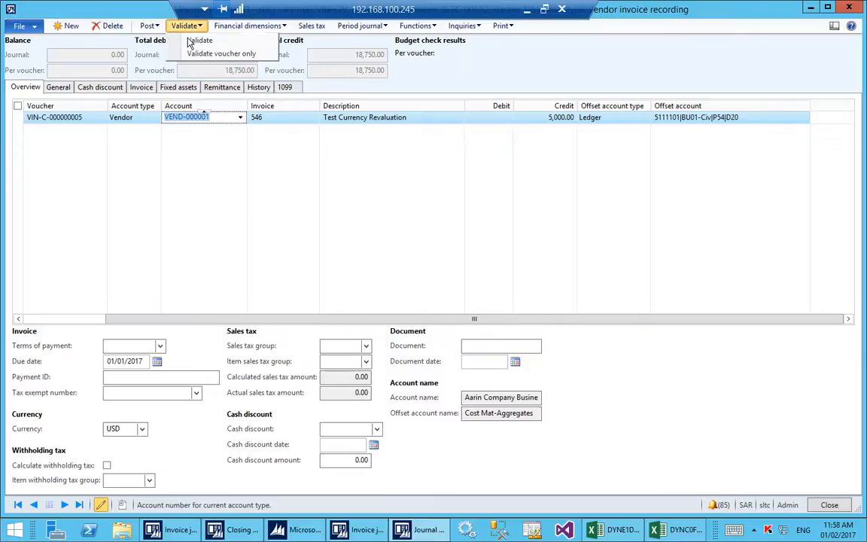
left_click(194, 38)
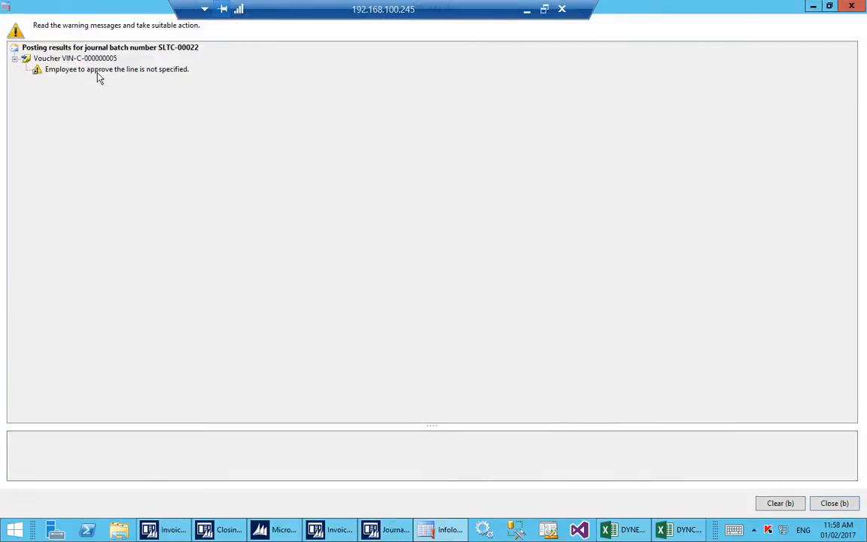
left_click(103, 73)
key("Escape")
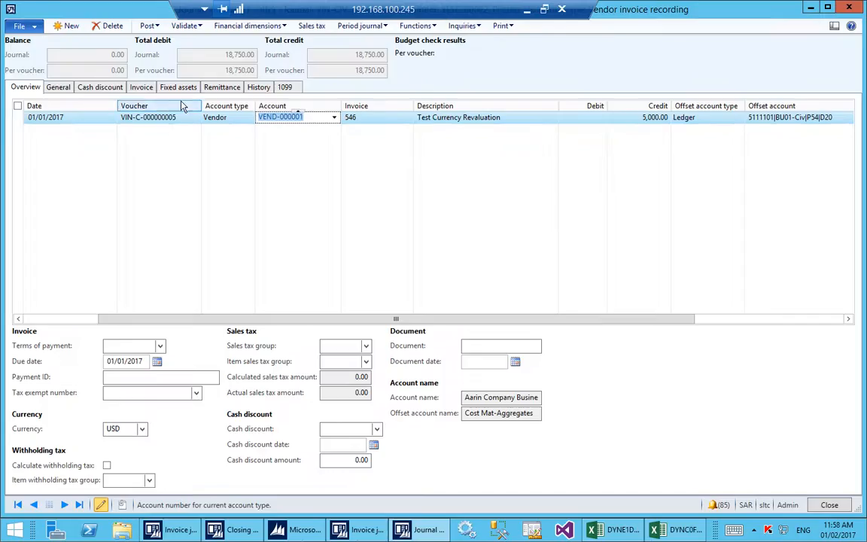
In the invoice details of voucher line 546, set the first listed worker as the approver
left_click(143, 87)
left_click(129, 233)
left_click(124, 320)
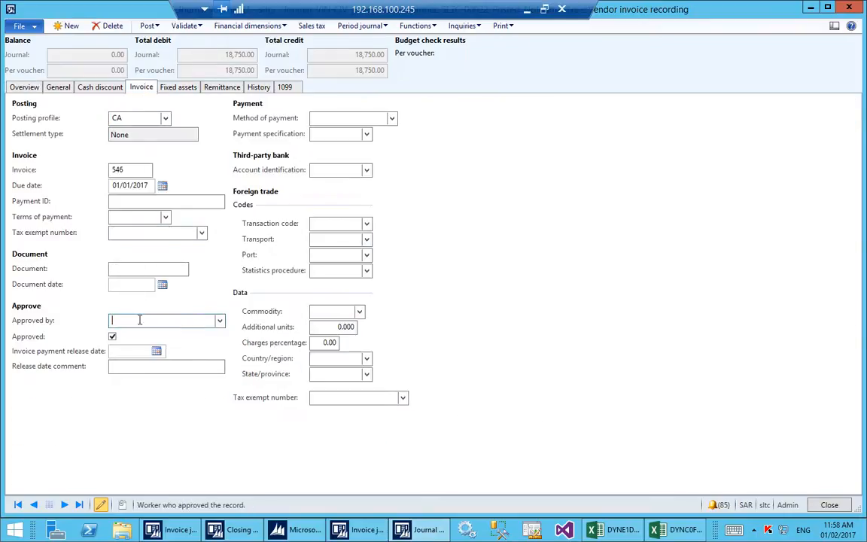
left_click(219, 320)
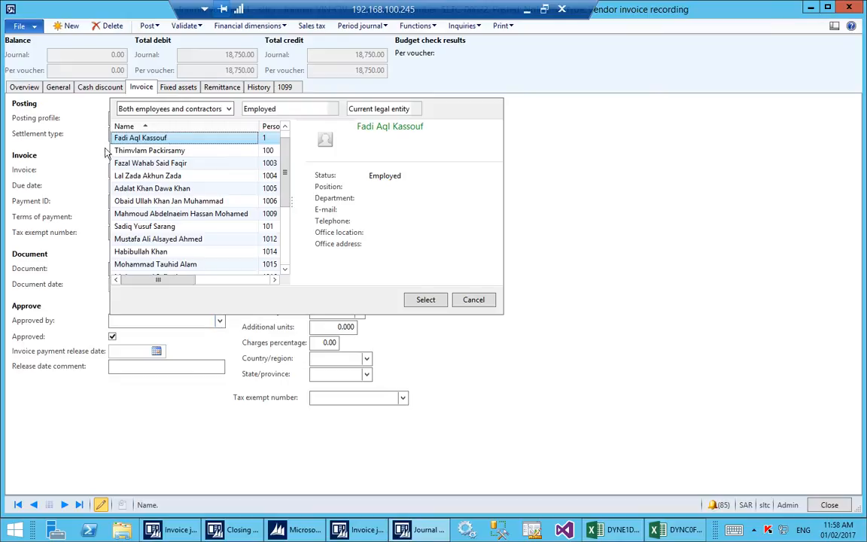
left_click(426, 301)
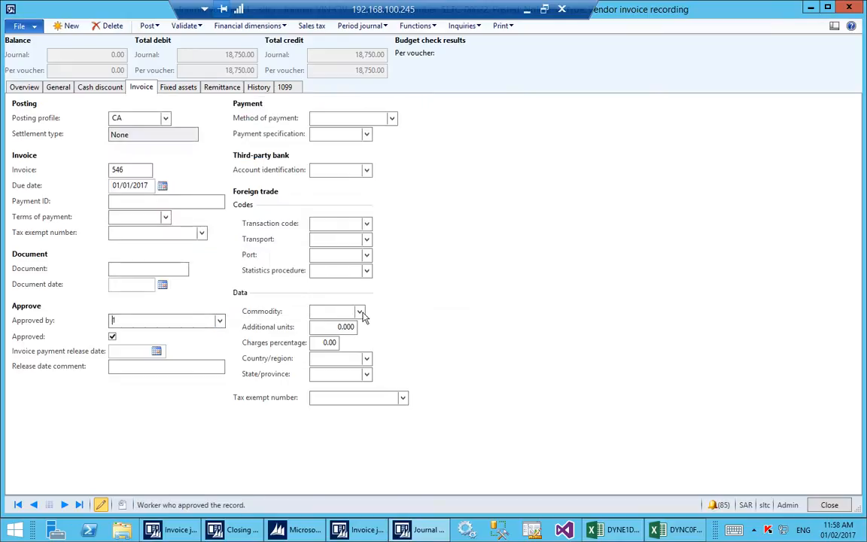
left_click(131, 352)
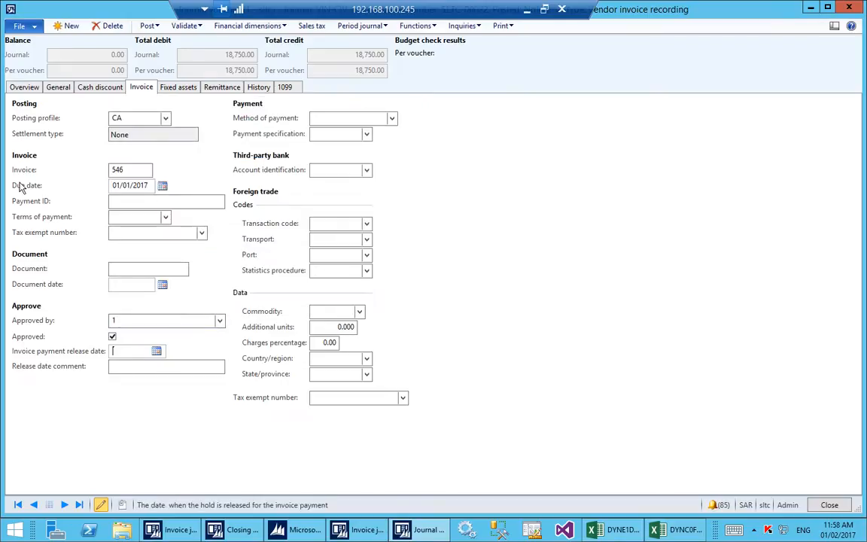
Check the invoice line's currency and exchange rate in its general details, then return to the line overview
left_click(58, 87)
left_click(310, 233)
left_click(310, 250)
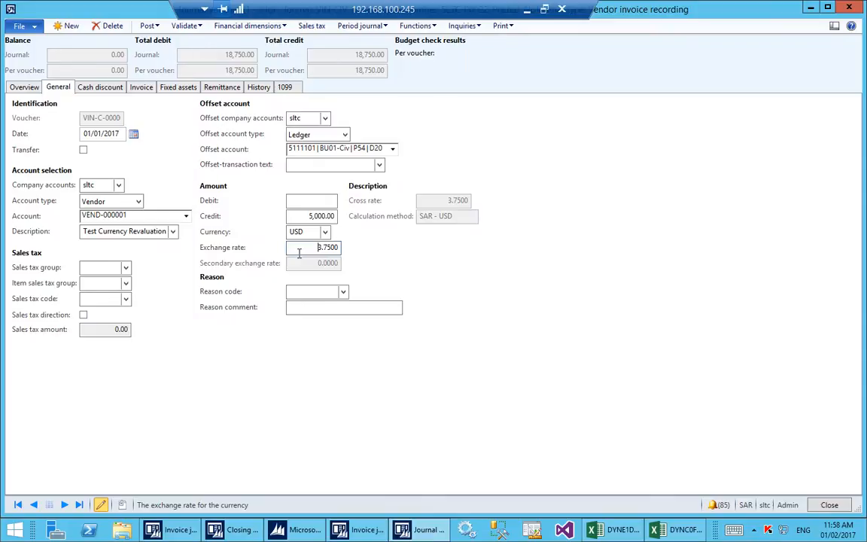
left_click(25, 87)
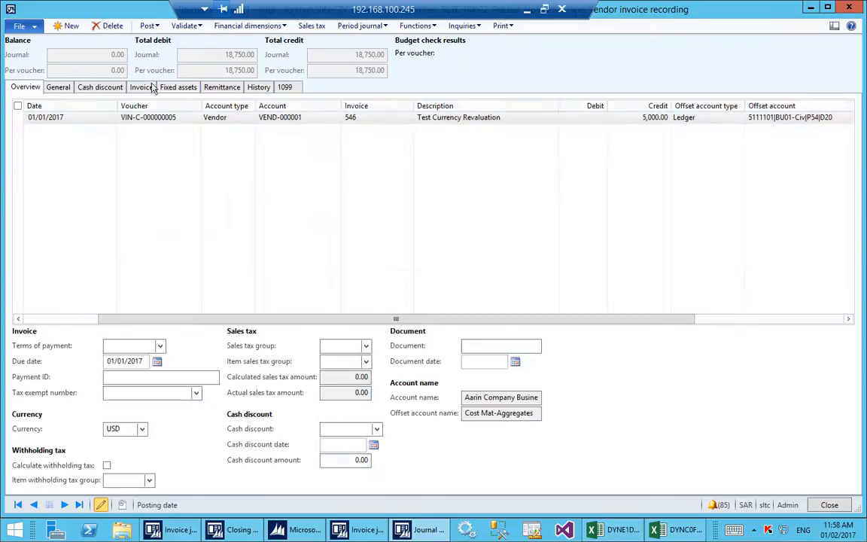
Post the vendor invoice journal and close its lines window
left_click(184, 25)
left_click(210, 52)
key("Escape")
left_click(155, 28)
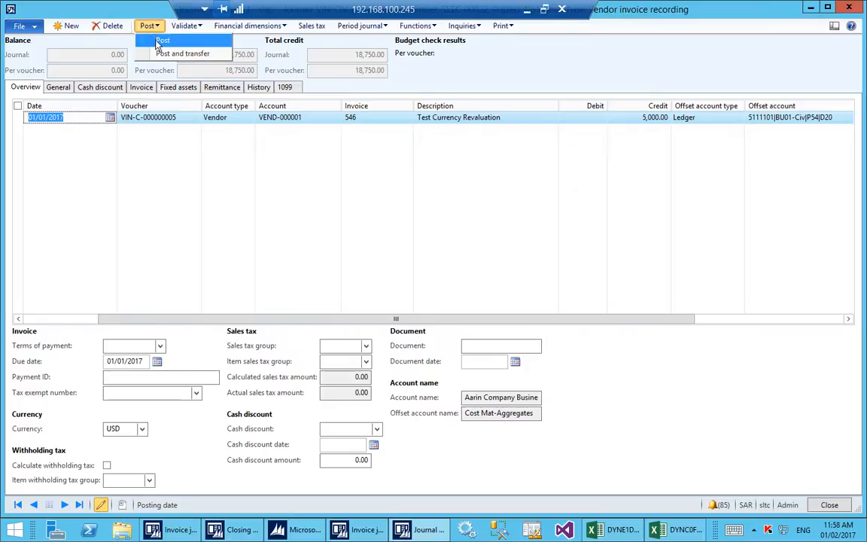
left_click(147, 37)
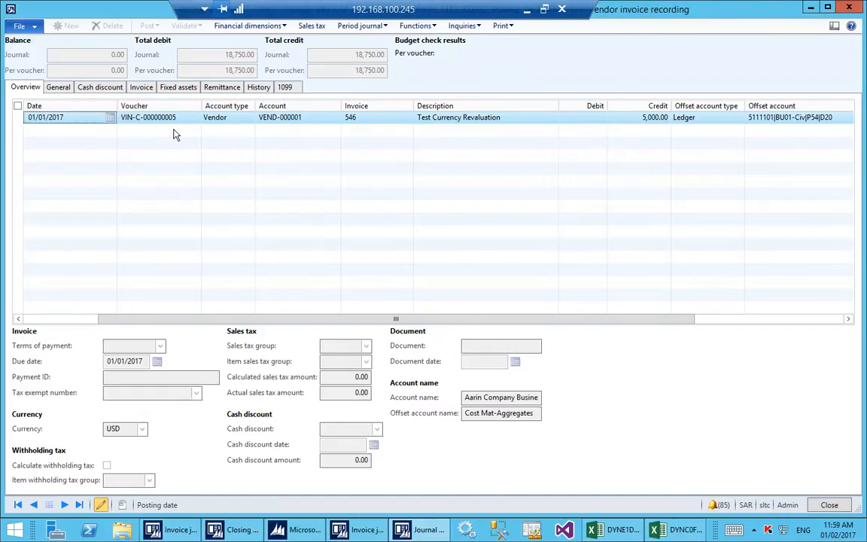
key("Escape")
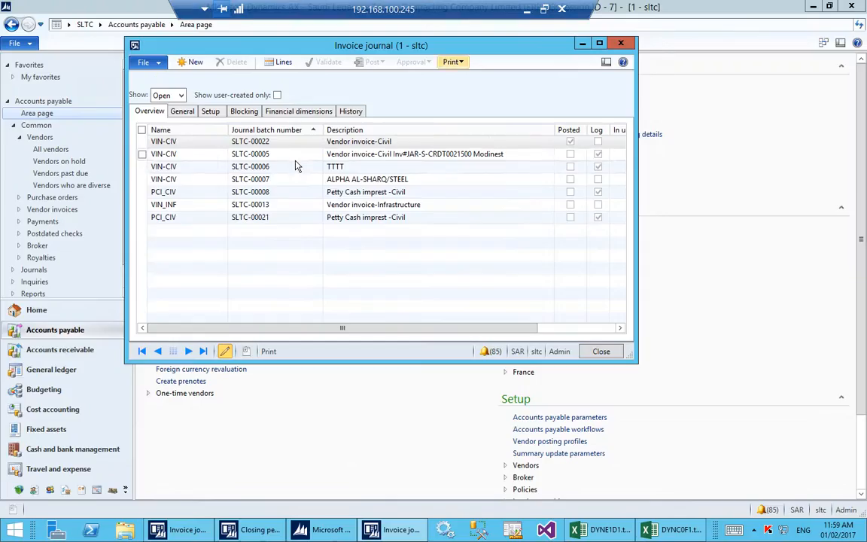
Close the invoice journals, open the payment journals and create a journal named VPAY-CIV, Vendor Payment-Civil
key("Escape")
left_click(543, 159)
left_click(190, 64)
left_click(222, 141)
scroll(212, 219, "down", 1)
left_click(179, 269)
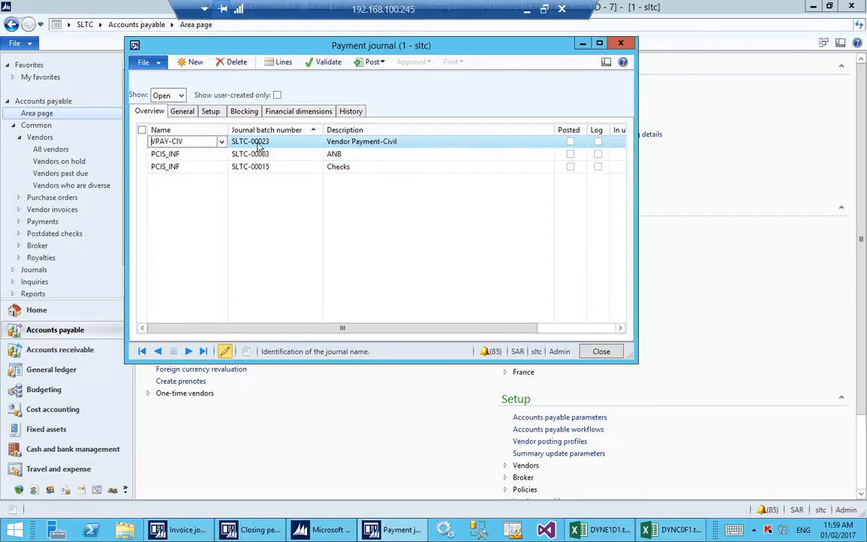
View the setup details of journal name VPAY-CIV, close them and open the new payment journal's lines
right_click(185, 147)
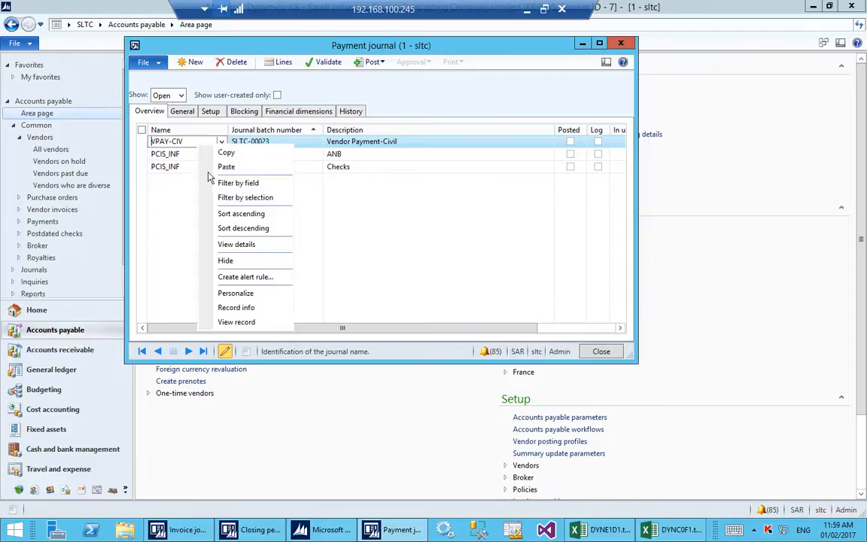
left_click(226, 244)
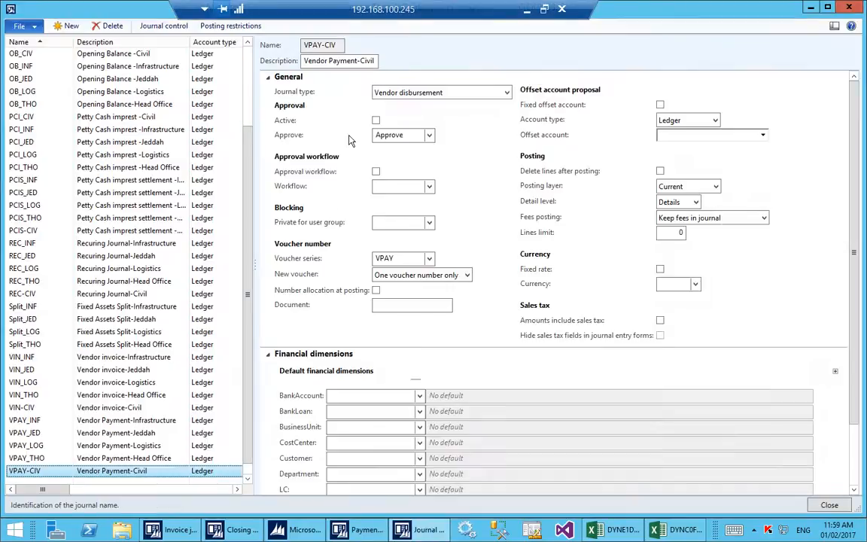
key("Escape")
left_click(283, 62)
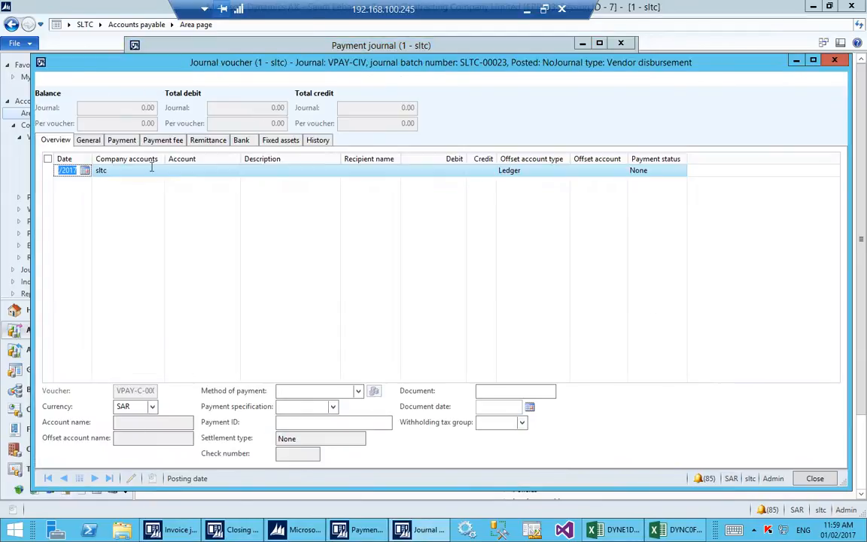
Set the payment line's account to vendor VEND-000001
left_click(187, 172)
left_click(235, 172)
left_click(231, 254)
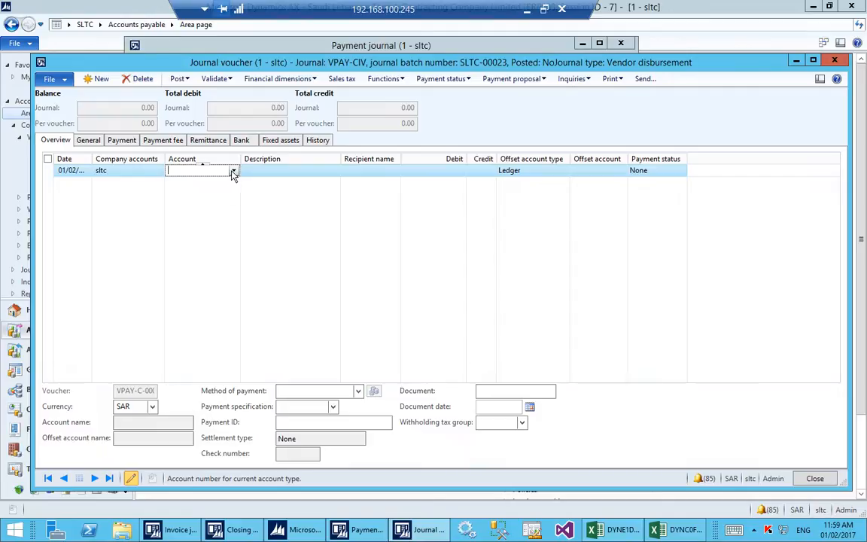
type("1112301")
double_click(194, 172)
key("BackSpace")
left_click(234, 171)
scroll(223, 239, "down", 4)
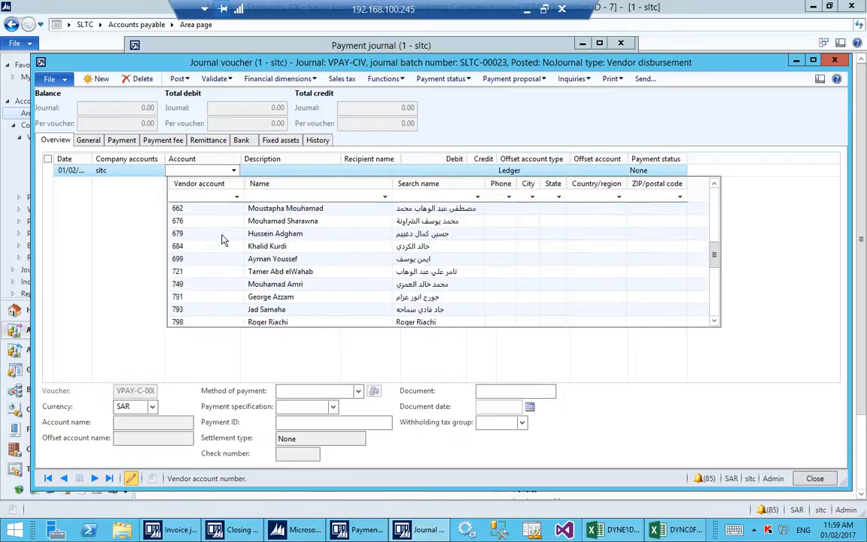
left_click(202, 286)
left_click(271, 170)
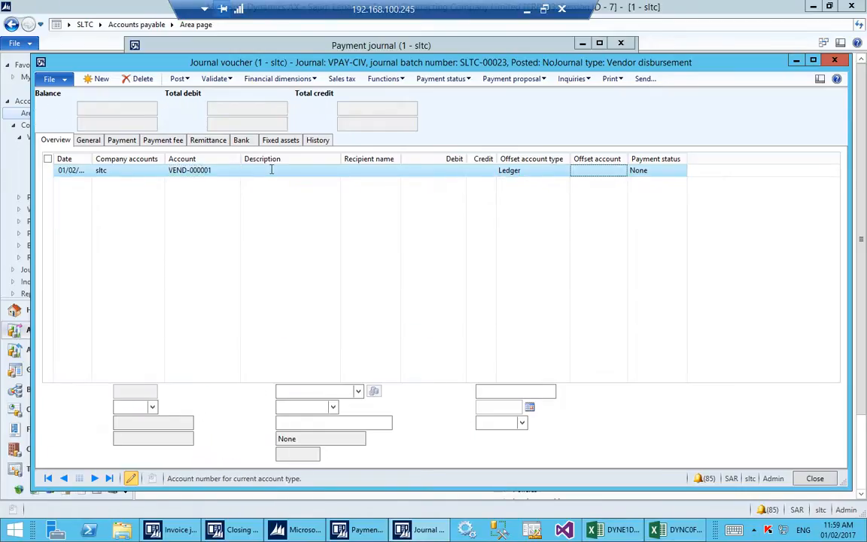
Open Settlement for the payment line, mark USD invoice 546 and close the open transactions
left_click(386, 80)
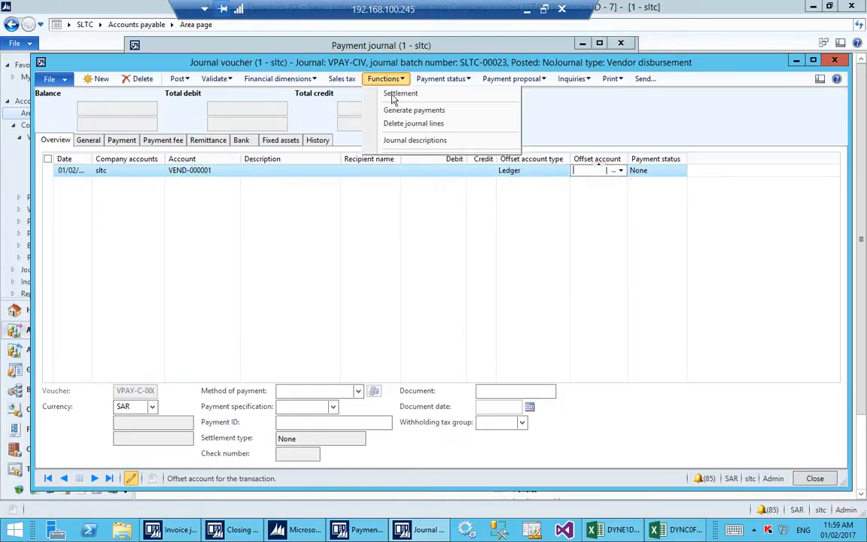
left_click(391, 99)
left_click(385, 80)
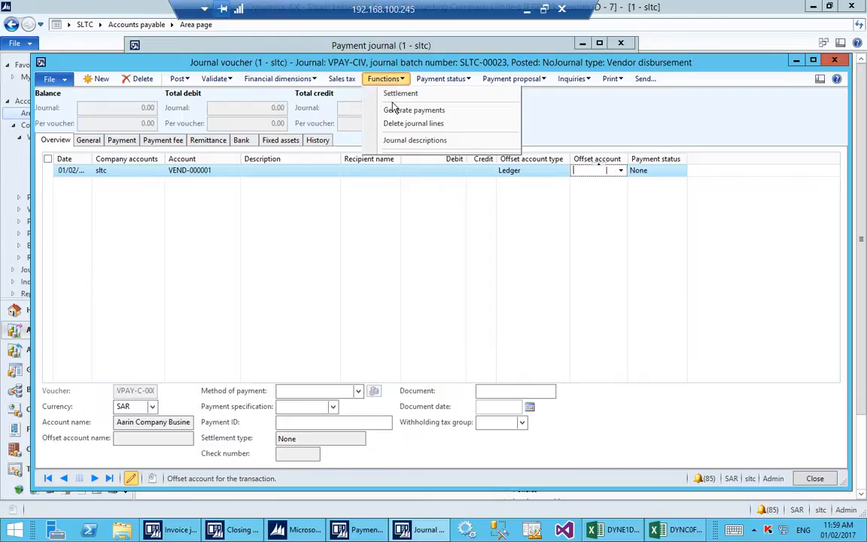
left_click(394, 94)
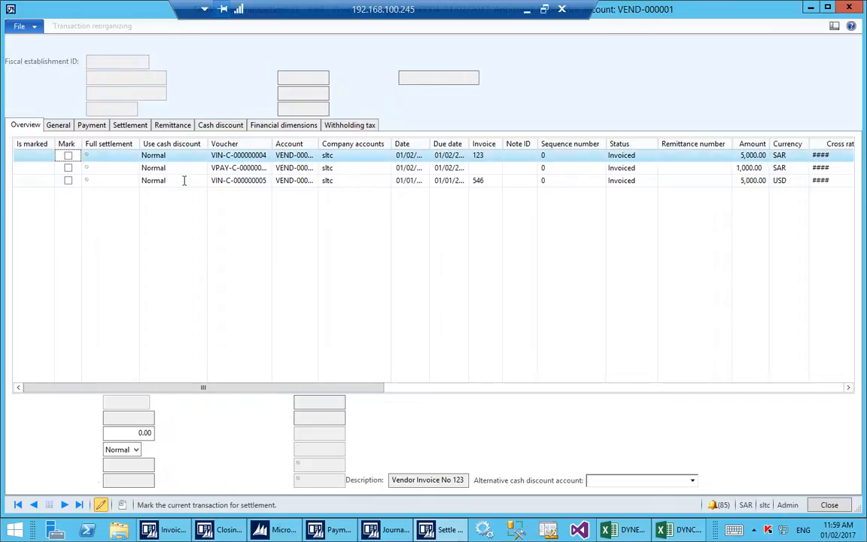
left_click(67, 182)
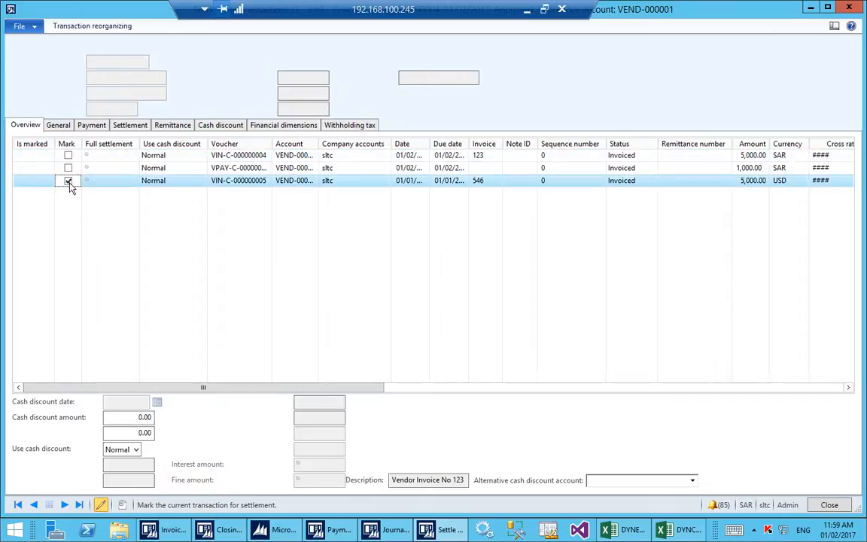
left_click(851, 8)
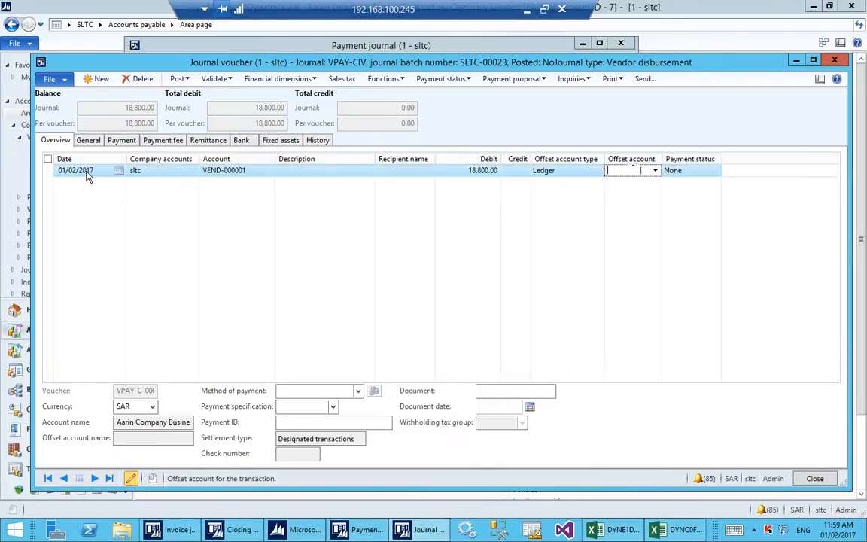
Delete the settled payment line and the blank replacement line from the payment journal
left_click(87, 173)
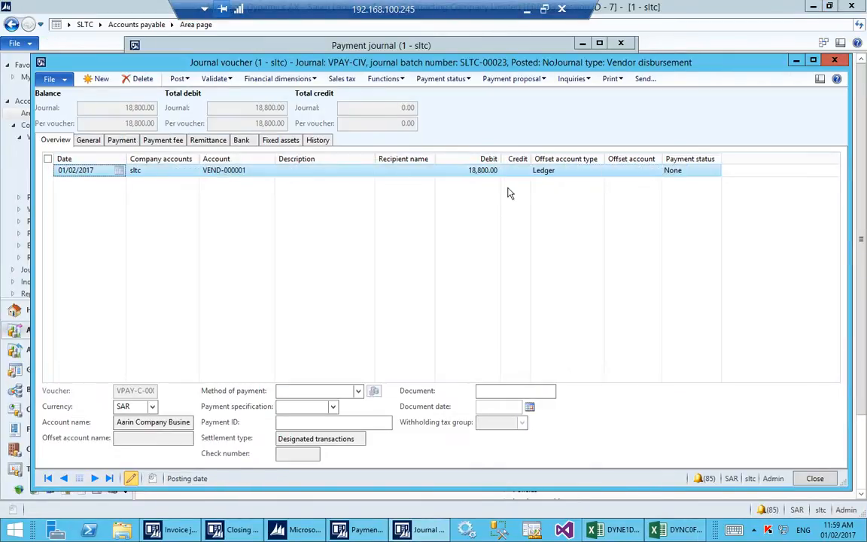
left_click(182, 172)
left_click(106, 174)
left_click(466, 171)
left_click(415, 174)
left_click(102, 172)
left_click(143, 80)
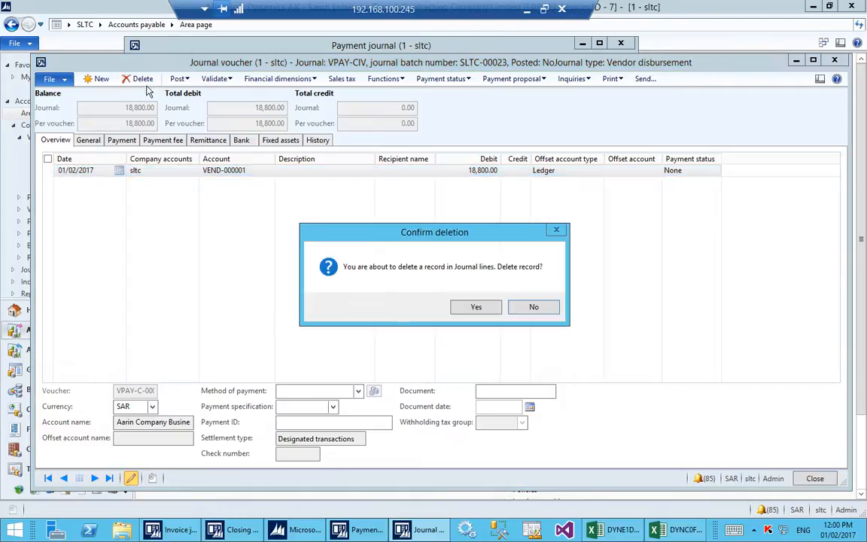
left_click(475, 308)
left_click(97, 79)
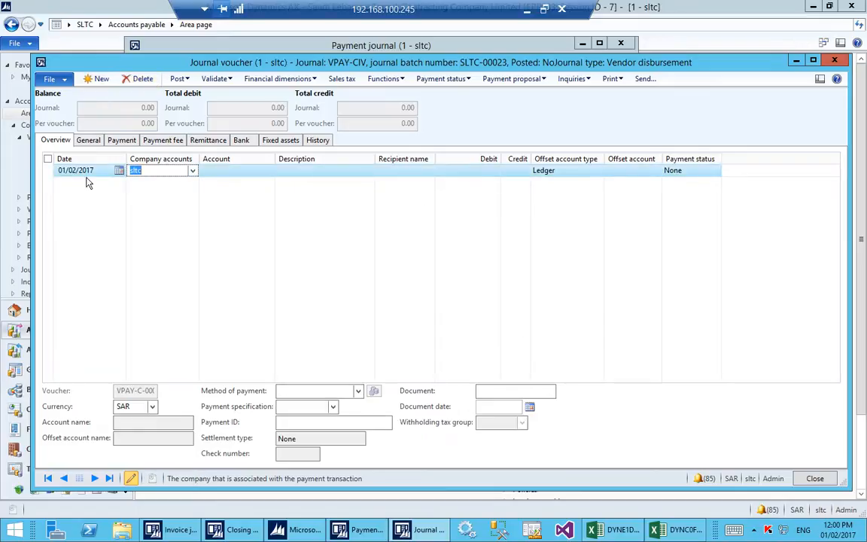
left_click(128, 78)
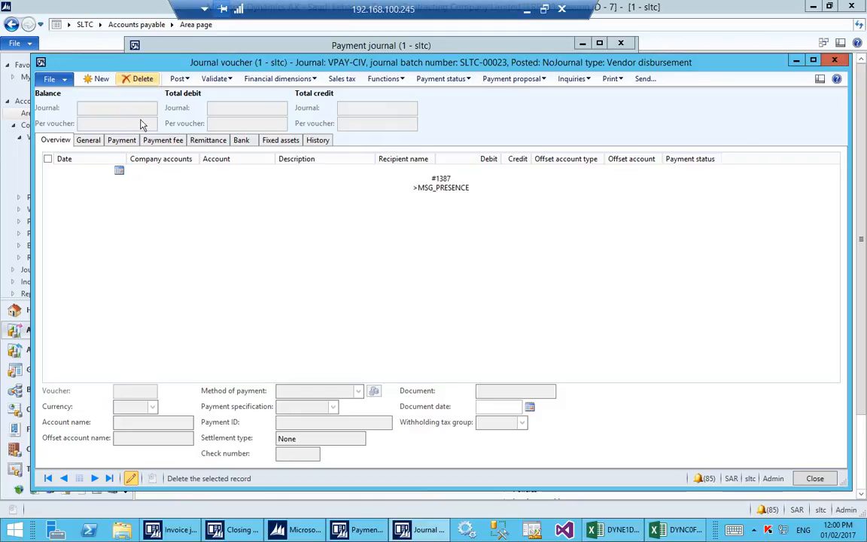
Add a new payment line and set its account to vendor VEND-000001
left_click(98, 79)
key("Tab")
key("Tab")
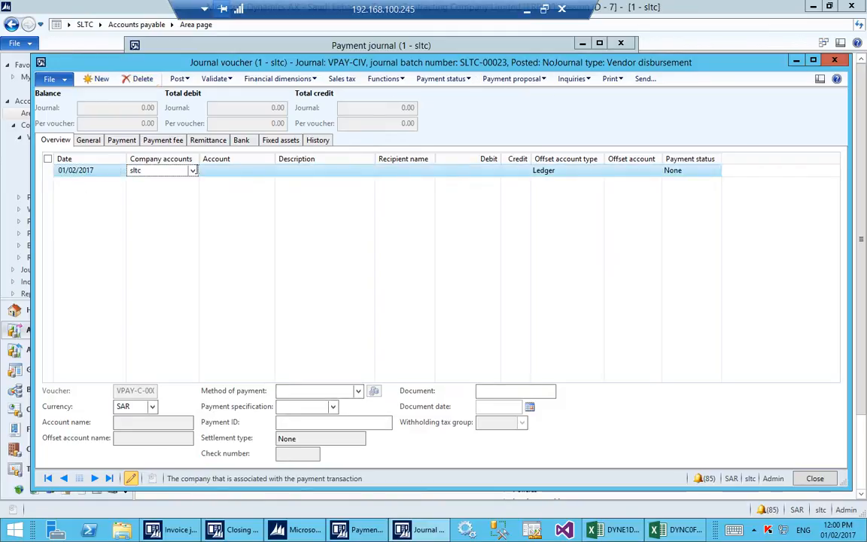
left_click(267, 172)
scroll(274, 255, "down", 10)
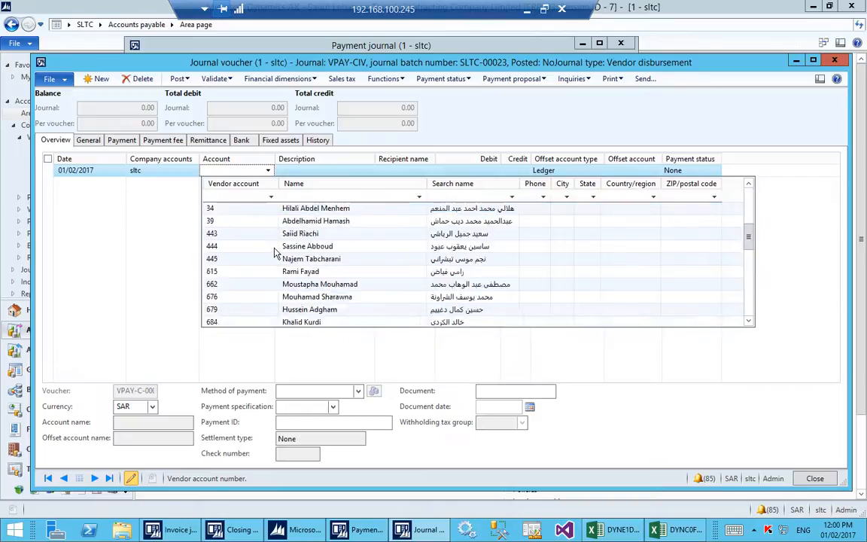
left_click(240, 322)
left_click(350, 171)
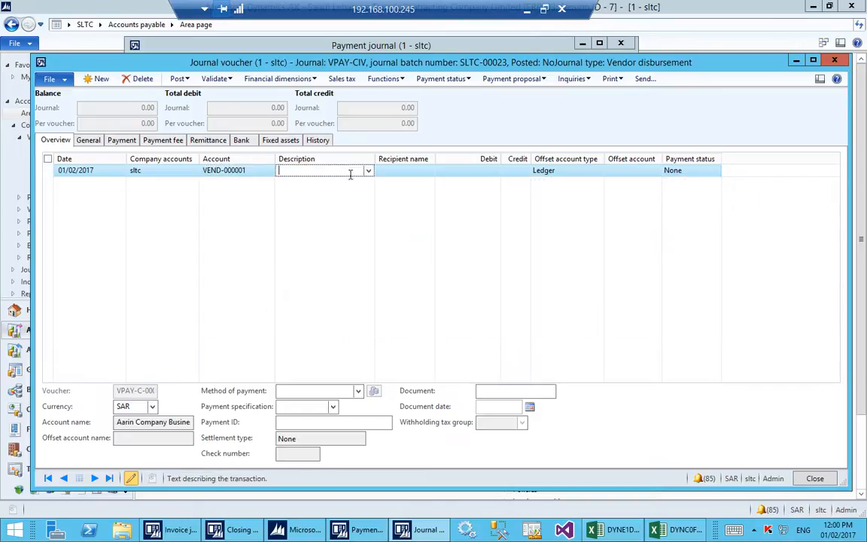
Enter "Vendor Payment Test Rev" as the payment line's description and move on to the debit amount
type("Ve")
type("ndor Pya")
type("ay")
type("ment T")
key("Tab")
key("Tab")
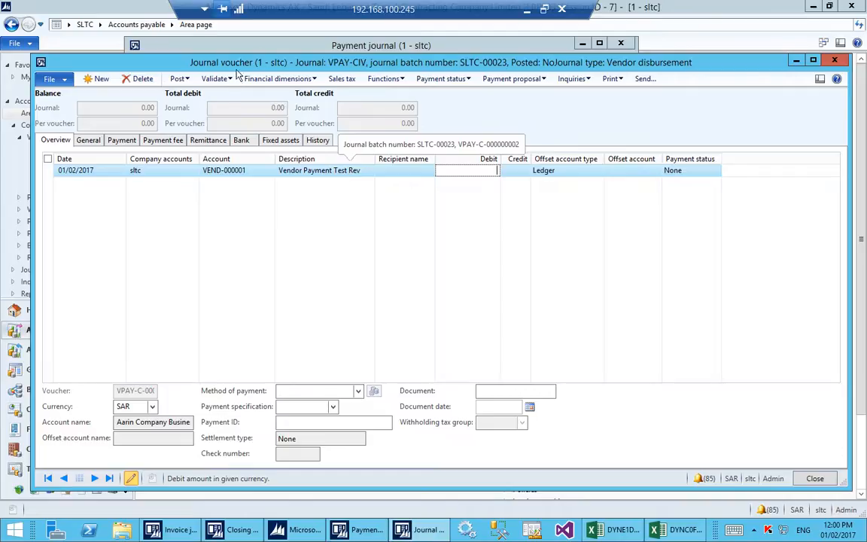
Mark USD invoice 546 for settlement against the new payment line and return to the journal voucher
left_click(389, 80)
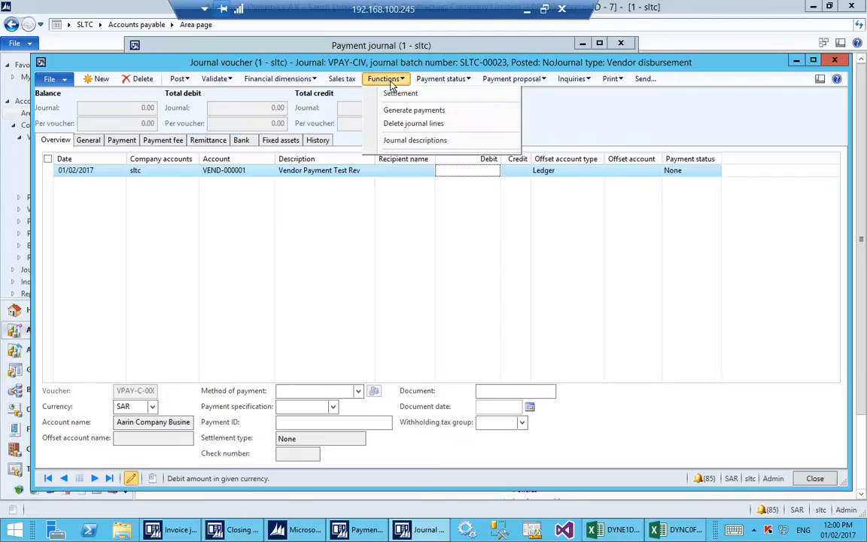
left_click(392, 93)
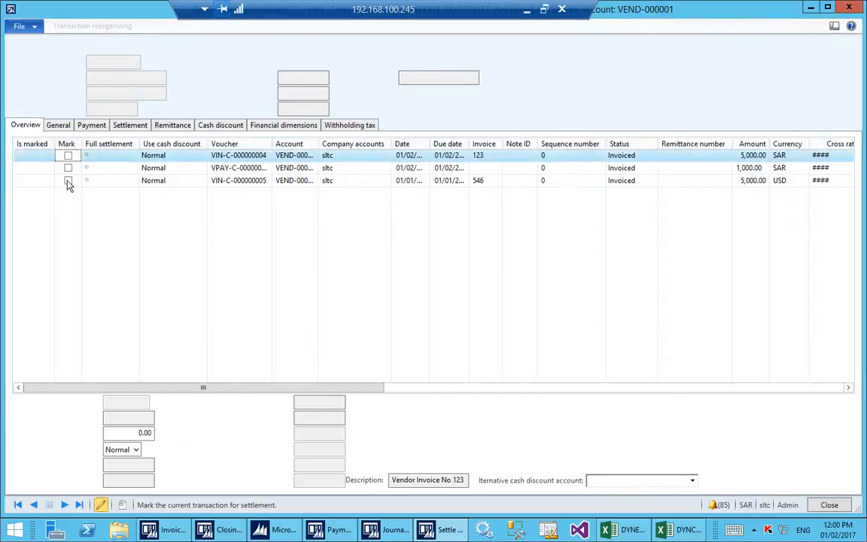
left_click(67, 180)
key("Escape")
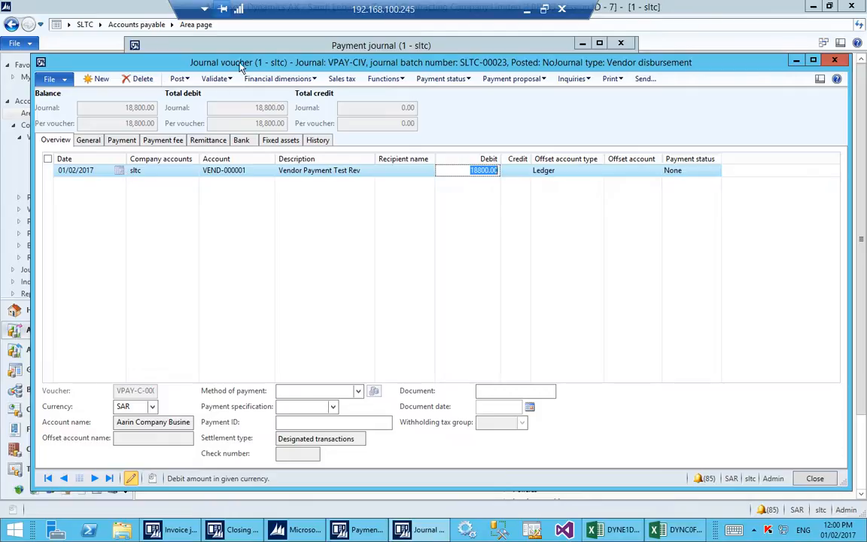
Maximize the journal voucher and review the payment line's debit, offset account, currency and exchange rate details
double_click(215, 63)
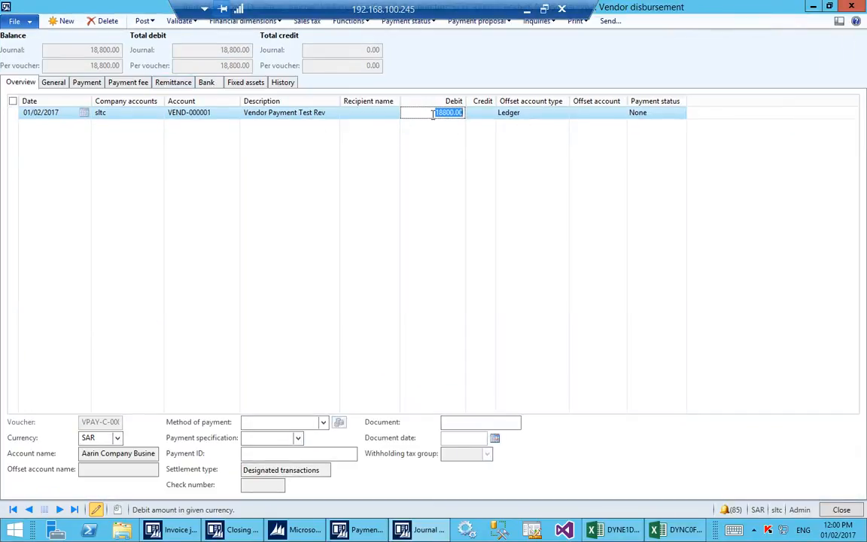
left_click(480, 113)
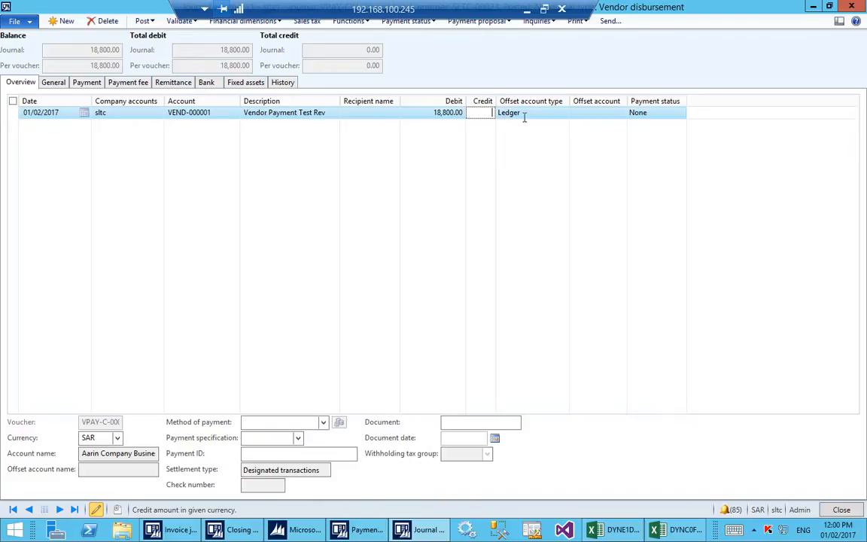
left_click(517, 115)
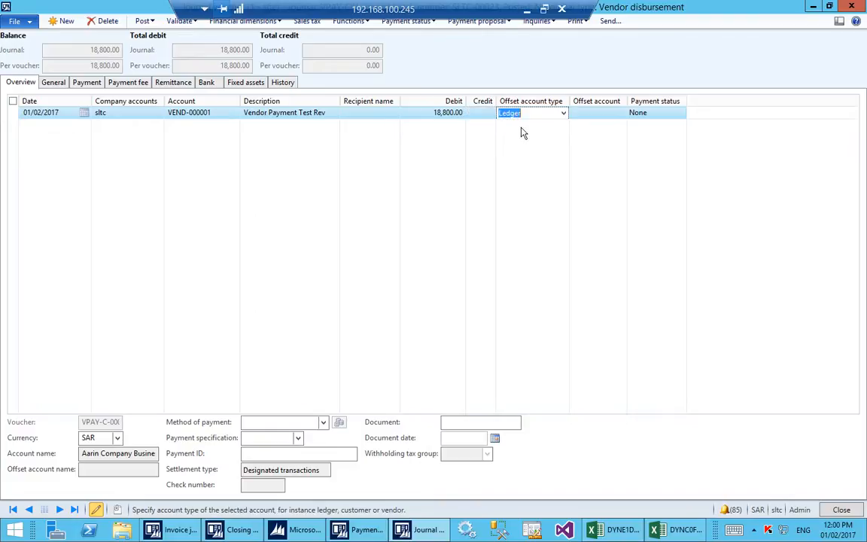
left_click(582, 113)
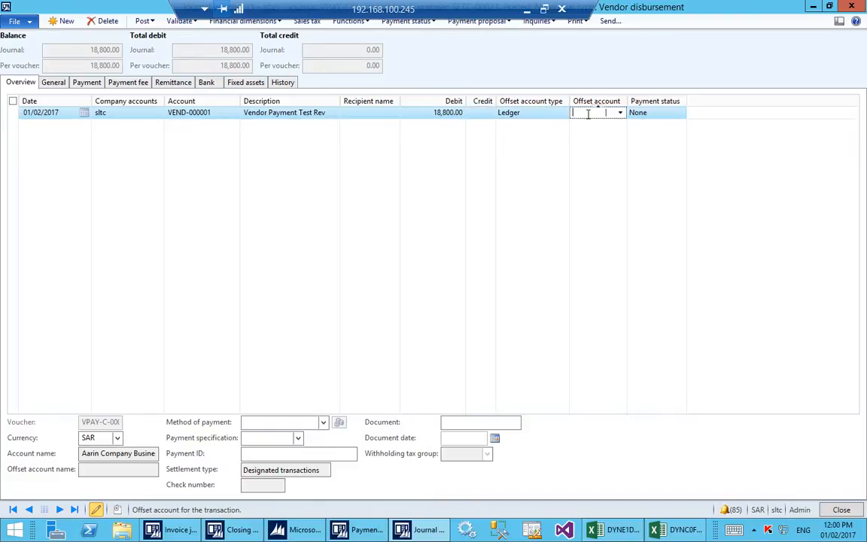
left_click(53, 84)
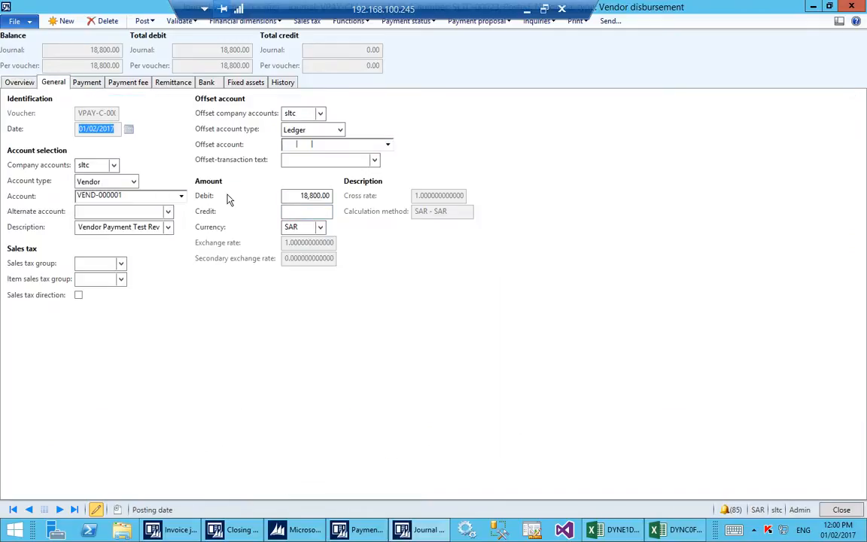
left_click(23, 84)
left_click(122, 112)
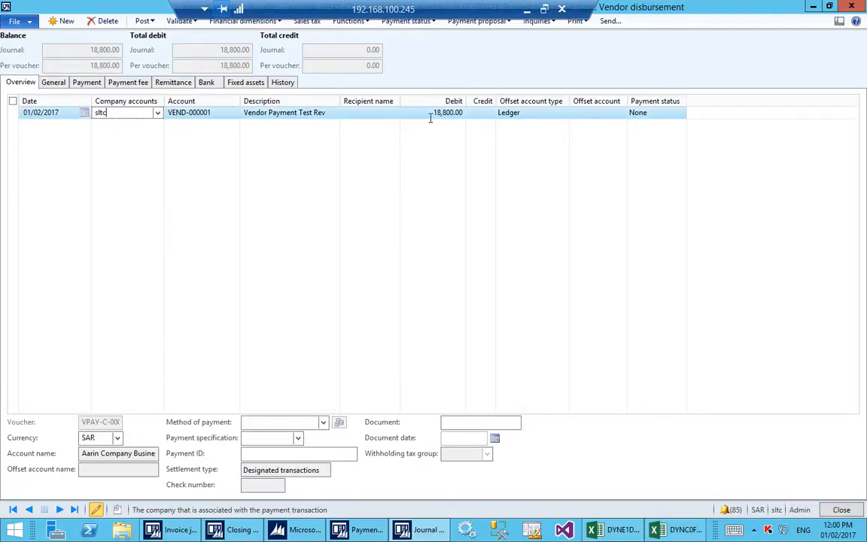
Set the payment line's currency to USD, accept changing the journal amount to match the marked transactions, and check the exchange rate
left_click(116, 437)
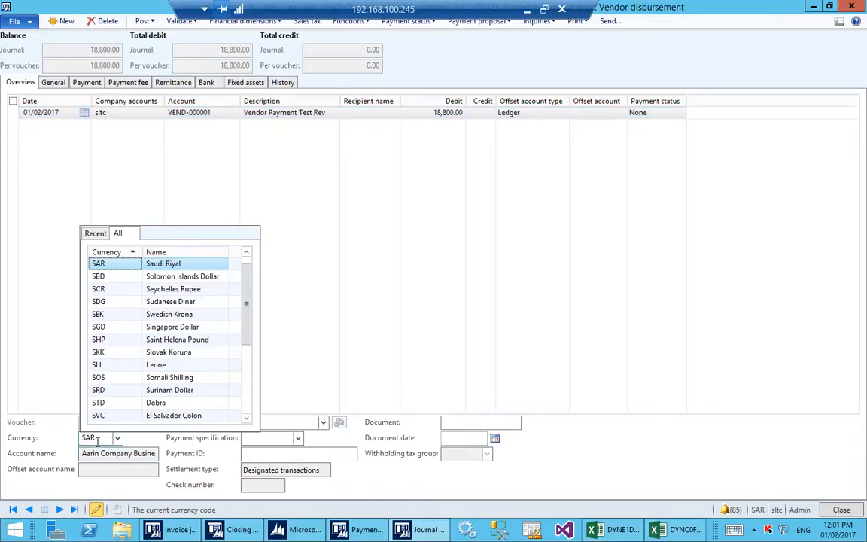
left_click_drag(97, 442, 73, 443)
type("USD")
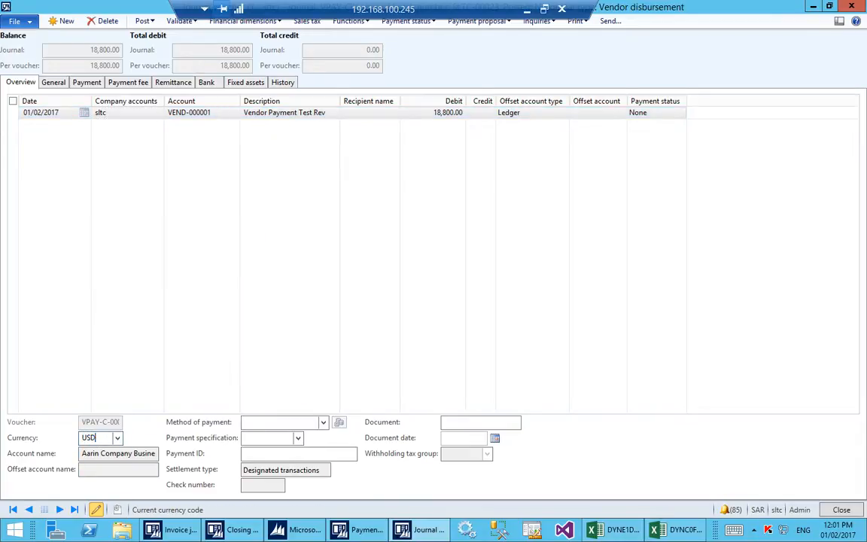
key("Tab")
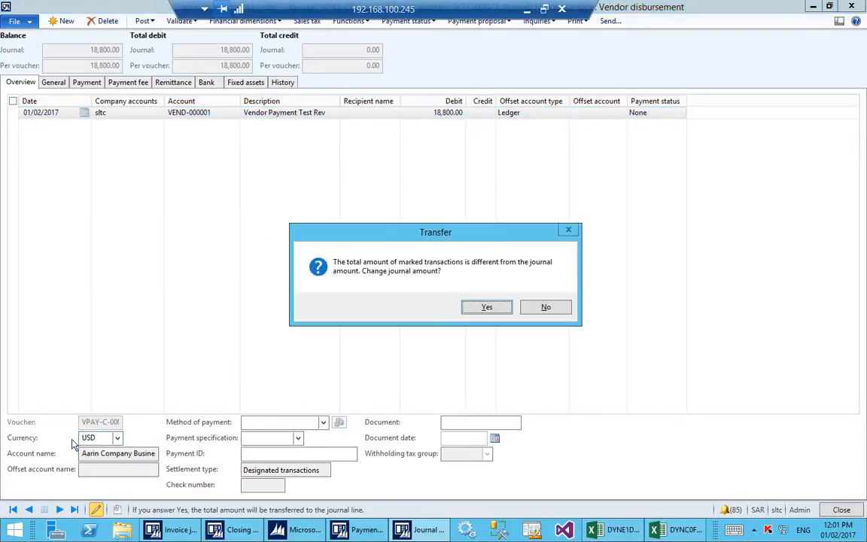
left_click(485, 307)
key("Tab")
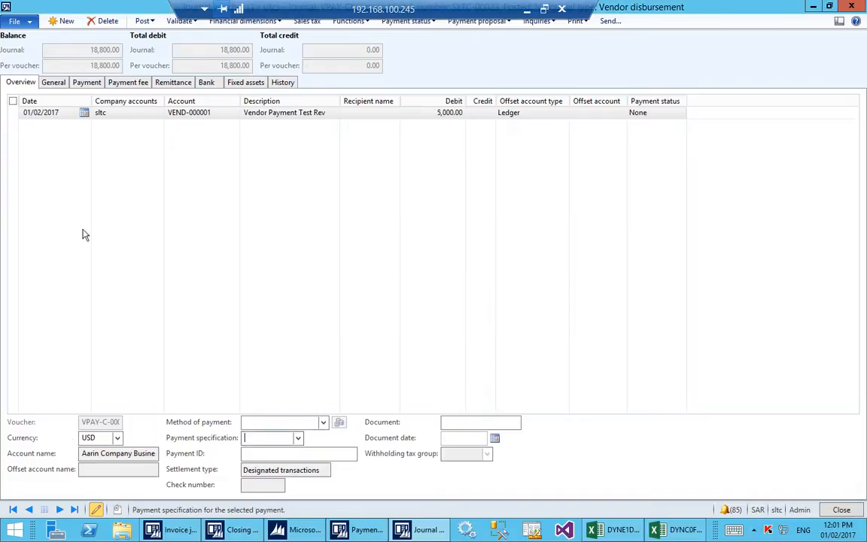
left_click(54, 82)
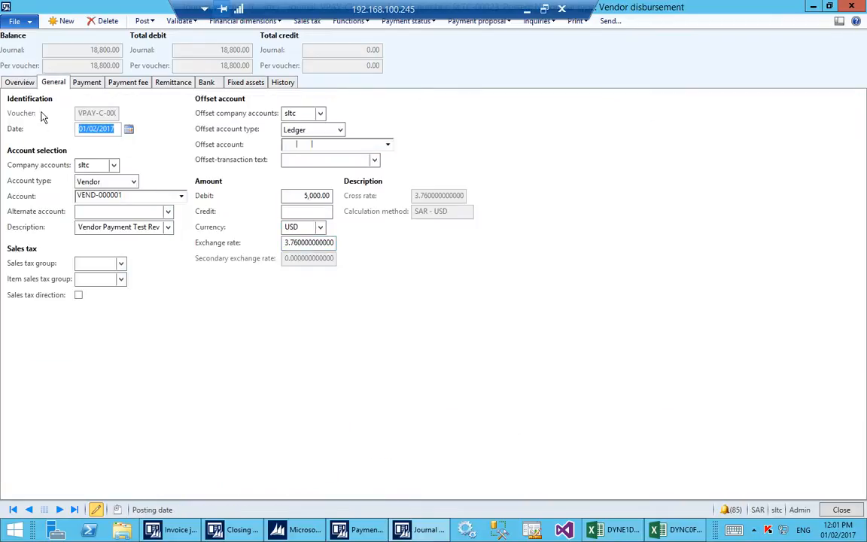
left_click(19, 82)
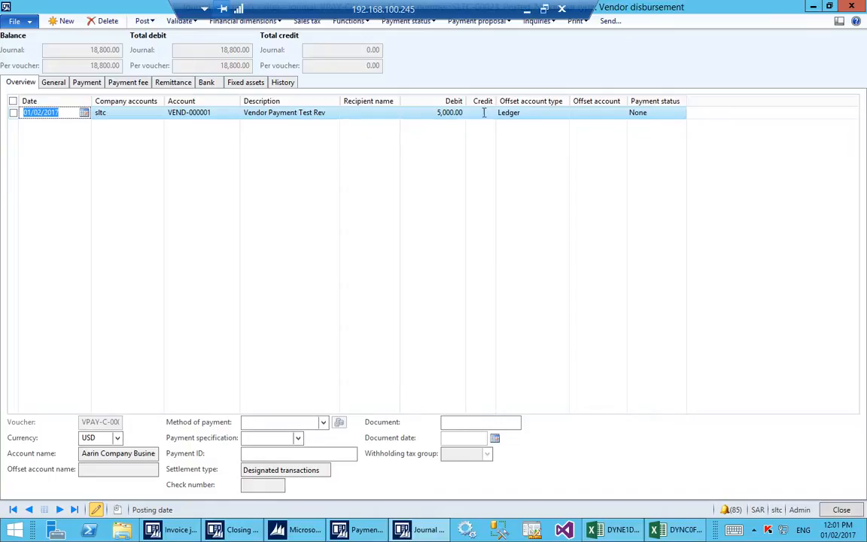
Set the payment line's offset account type to Bank and its offset account to ABB-CA22
left_click(540, 114)
left_click(563, 113)
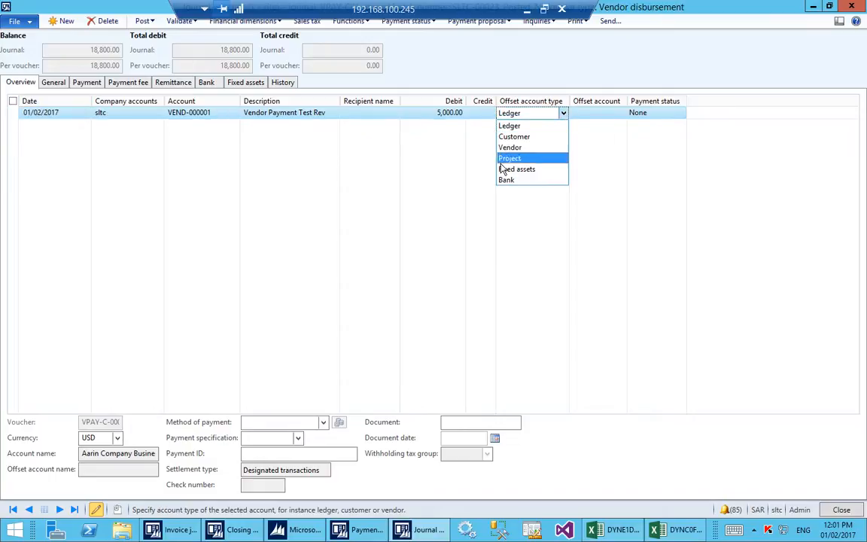
left_click(508, 182)
left_click(594, 113)
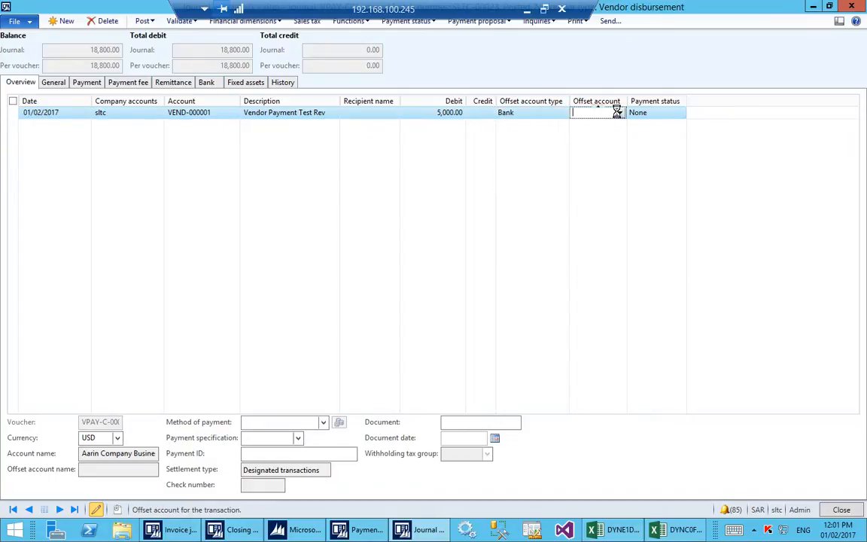
left_click(621, 113)
left_click(586, 137)
key("Tab")
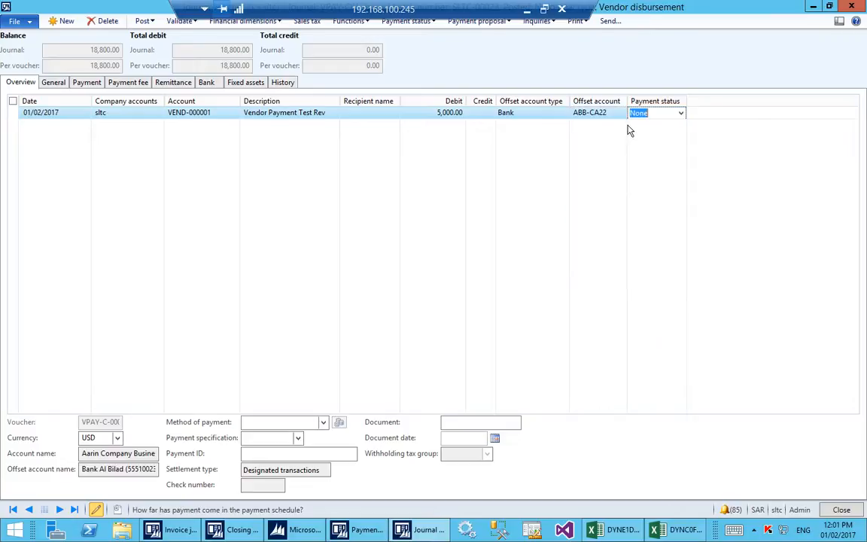
Review the financial dimensions of the payment line's account and offset account, accepting both sets
left_click(243, 21)
left_click(226, 33)
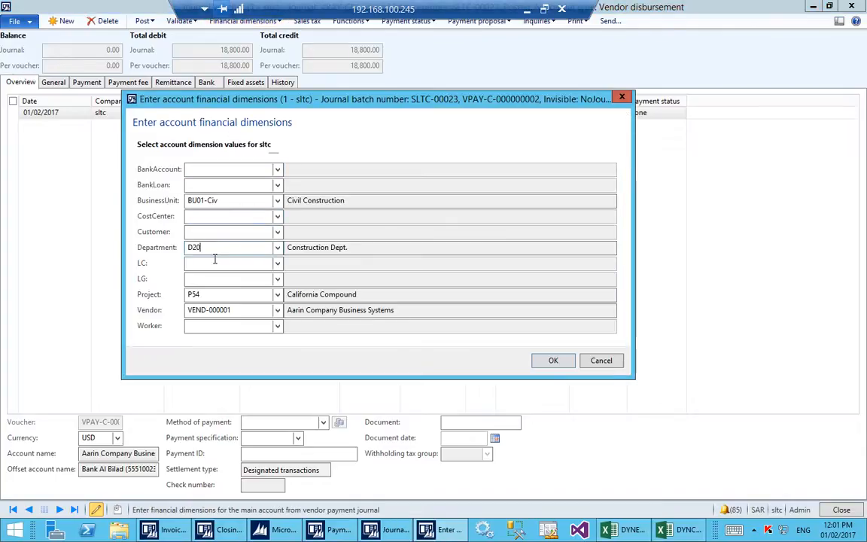
left_click(213, 295)
left_click(210, 324)
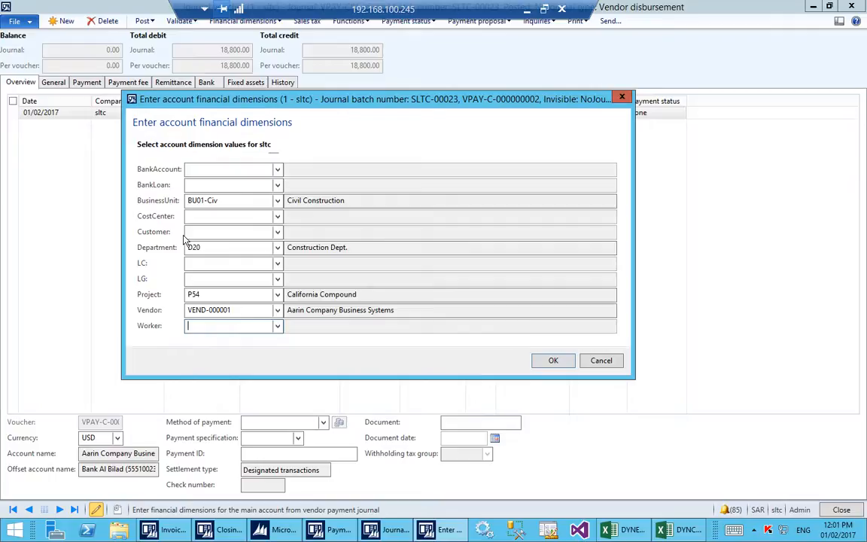
left_click(539, 361)
left_click(228, 23)
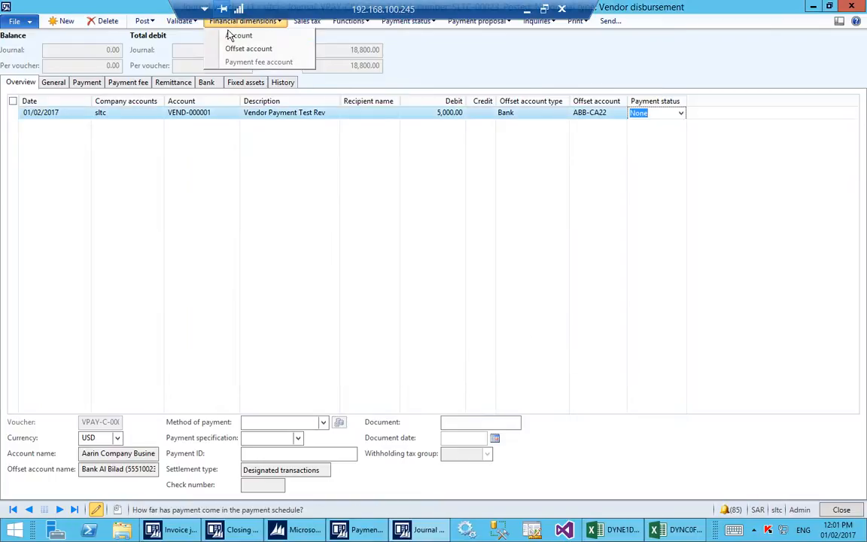
left_click(249, 48)
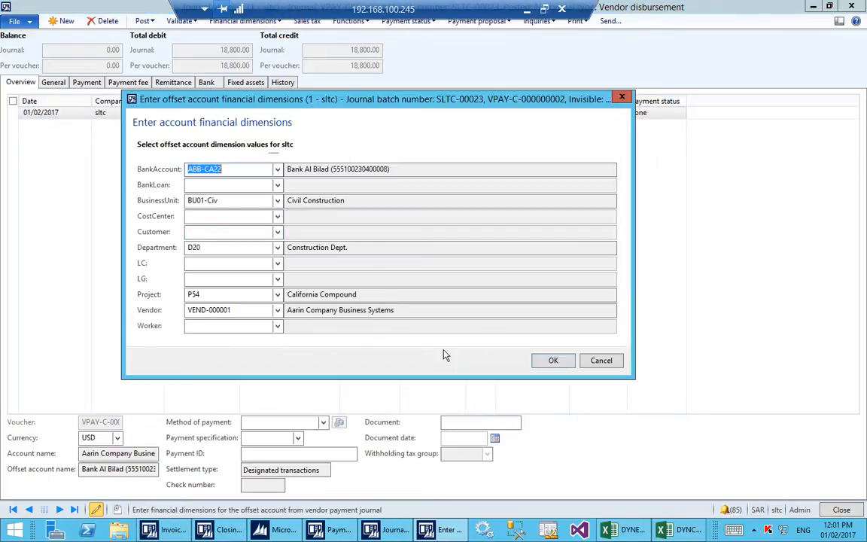
left_click(550, 360)
Validate the payment journal, examine the validation message for the voucher, and return to the journal voucher
left_click(182, 23)
left_click(192, 37)
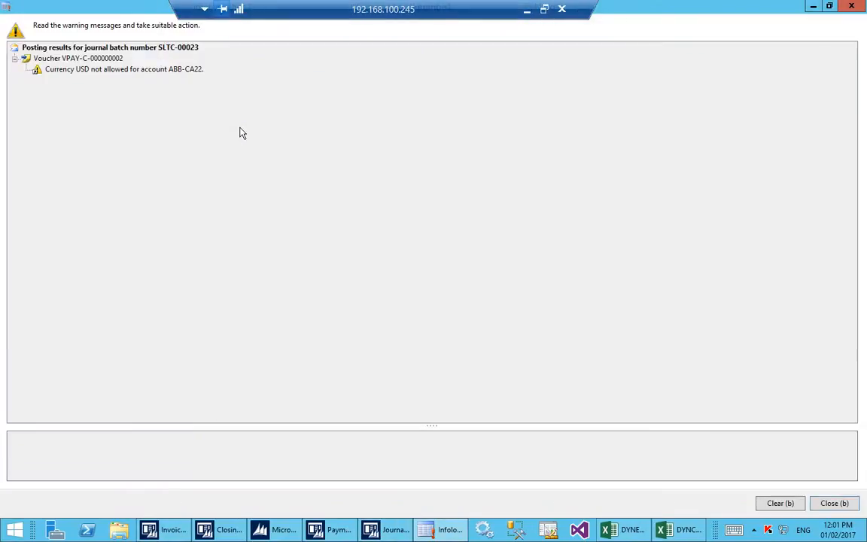
left_click(113, 71)
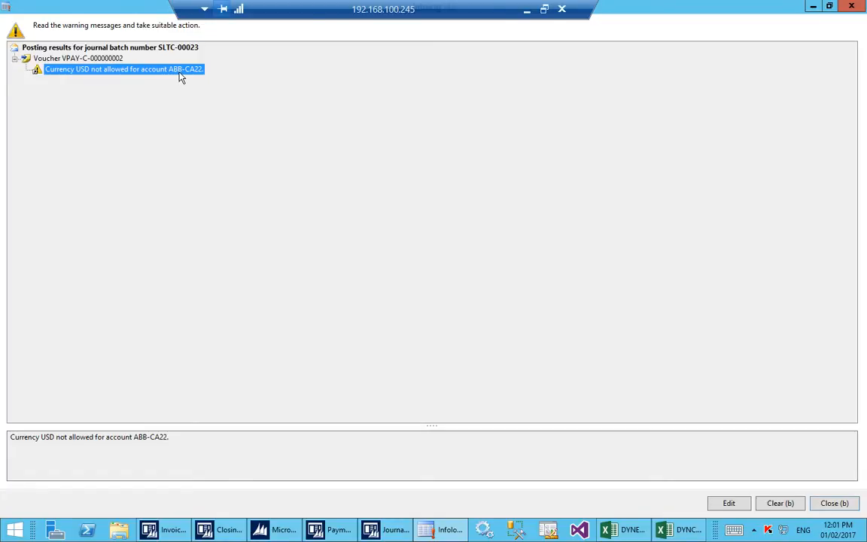
key("Escape")
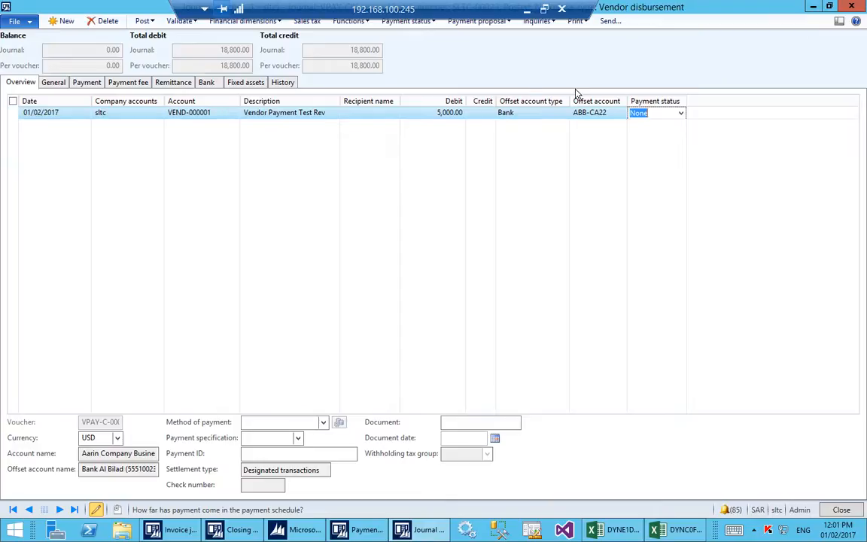
Open the details of offset bank account ABB-CA22, allow more currencies in its currency management settings, and close the record
left_click(599, 112)
right_click(596, 113)
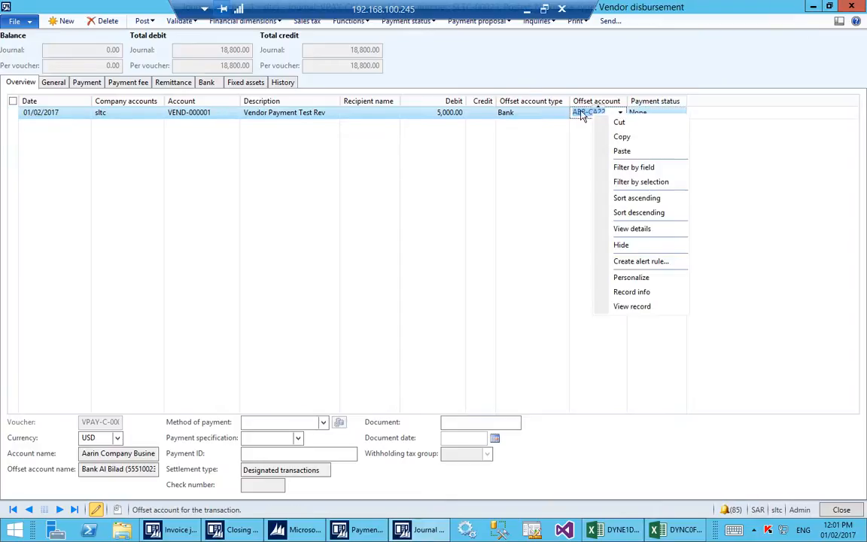
left_click(626, 231)
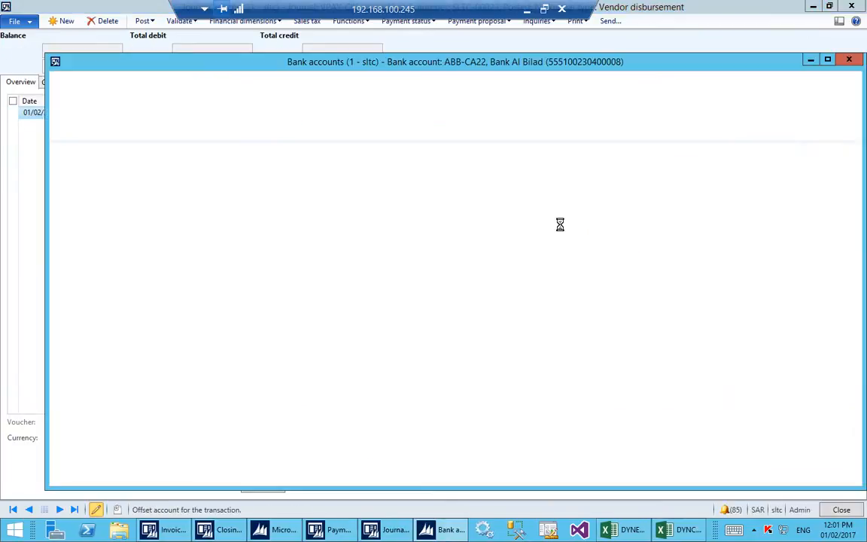
double_click(490, 64)
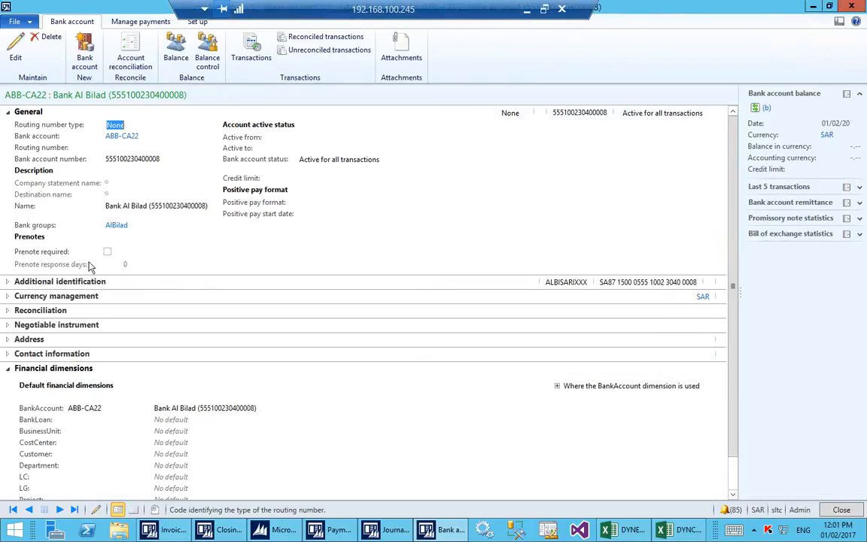
left_click(9, 298)
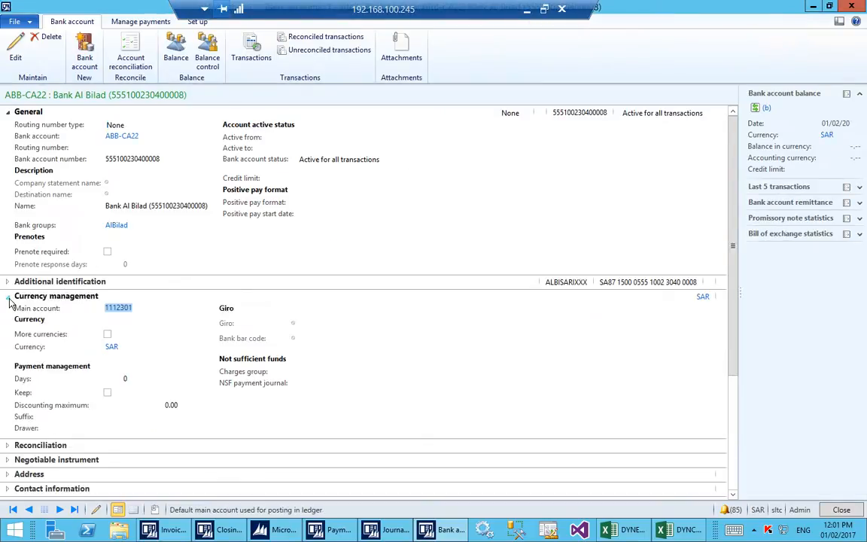
left_click(10, 61)
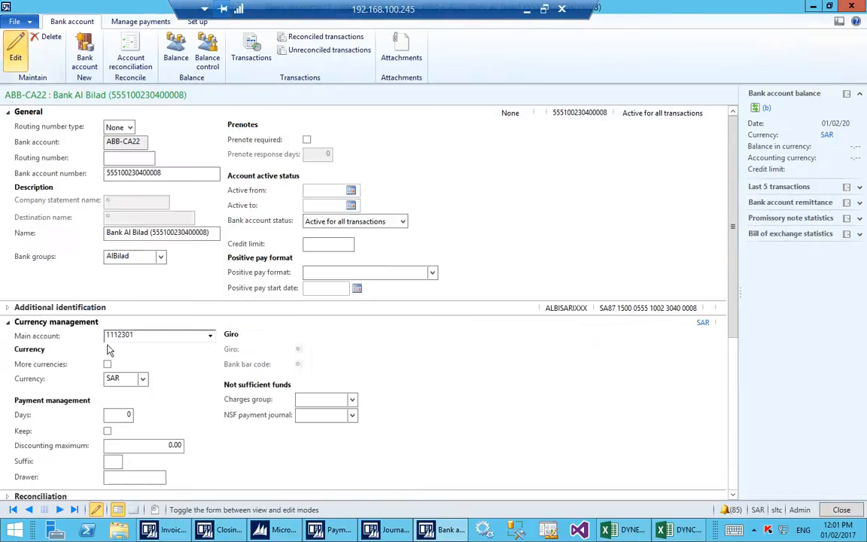
left_click(108, 364)
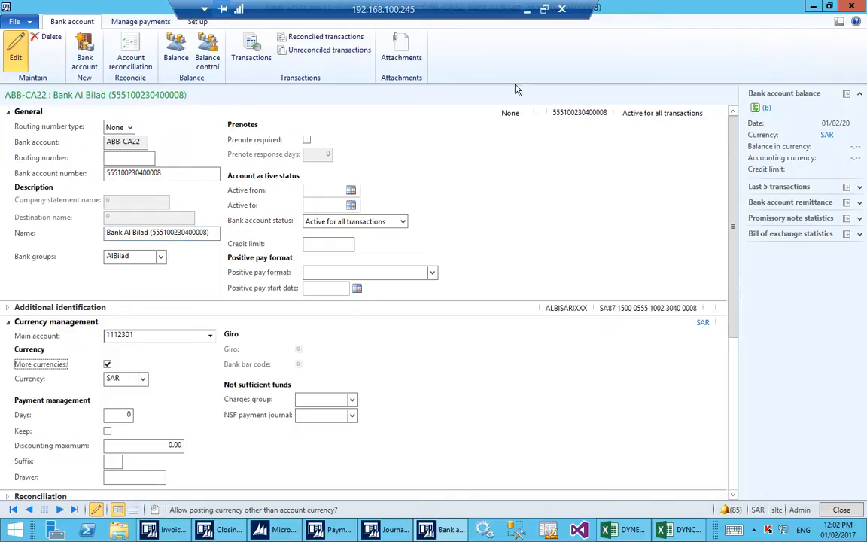
left_click(851, 6)
Recheck the payment line's offset account and debit amount, and validate the journal again
left_click(552, 117)
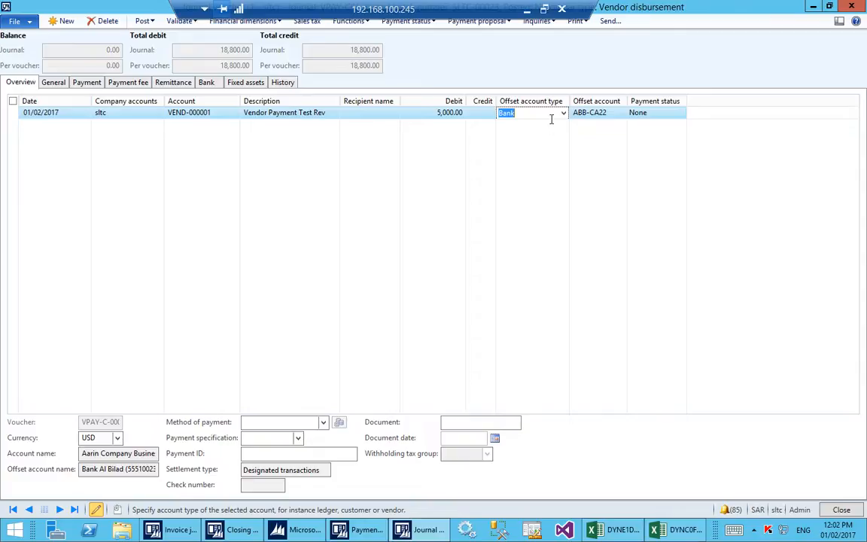
left_click(592, 117)
left_click(432, 113)
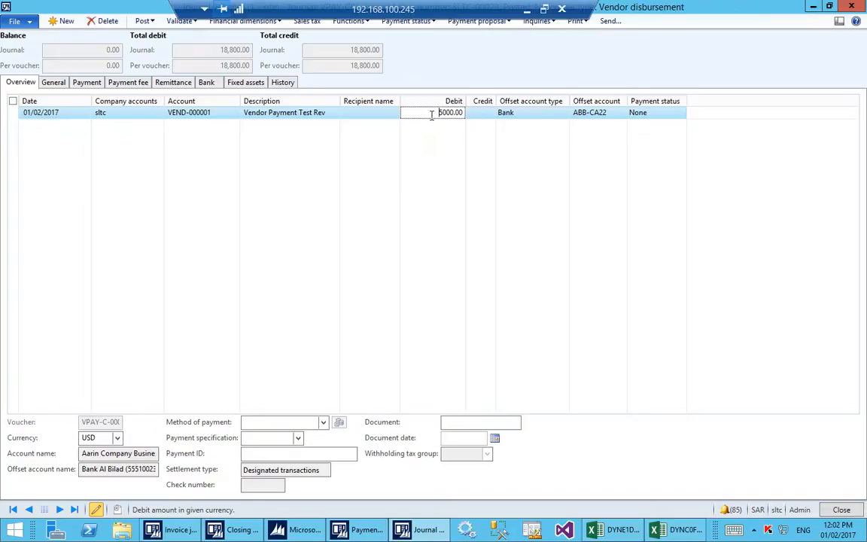
key("Tab")
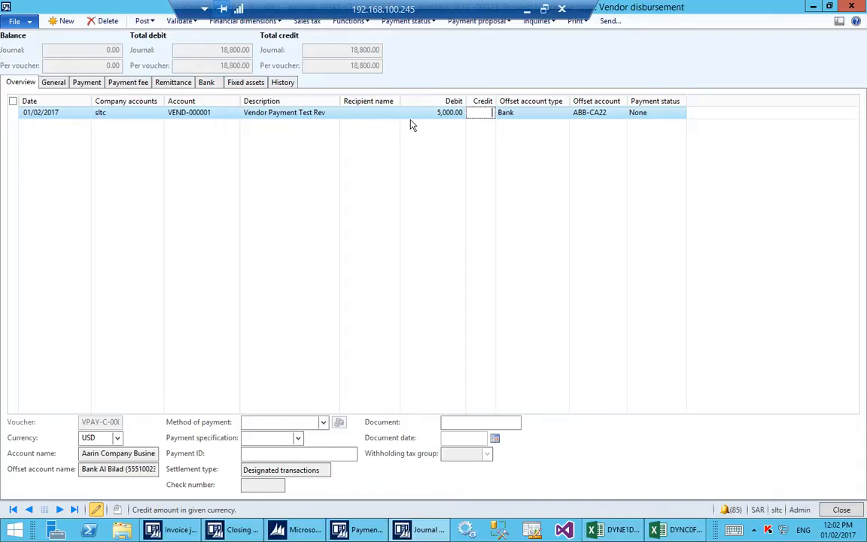
left_click(179, 21)
left_click(180, 36)
key("Escape")
Post the vendor payment journal, dismiss the posting message, and select the posted line's debit amount
left_click(153, 23)
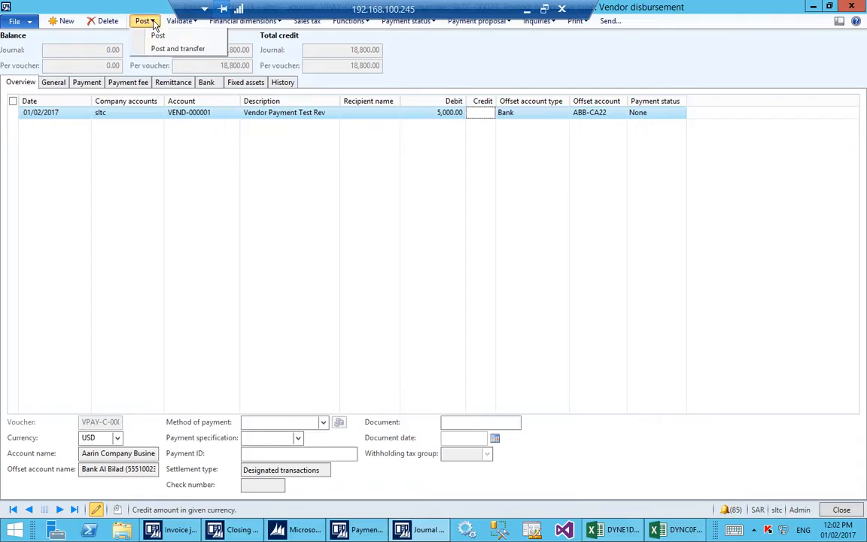
left_click(159, 35)
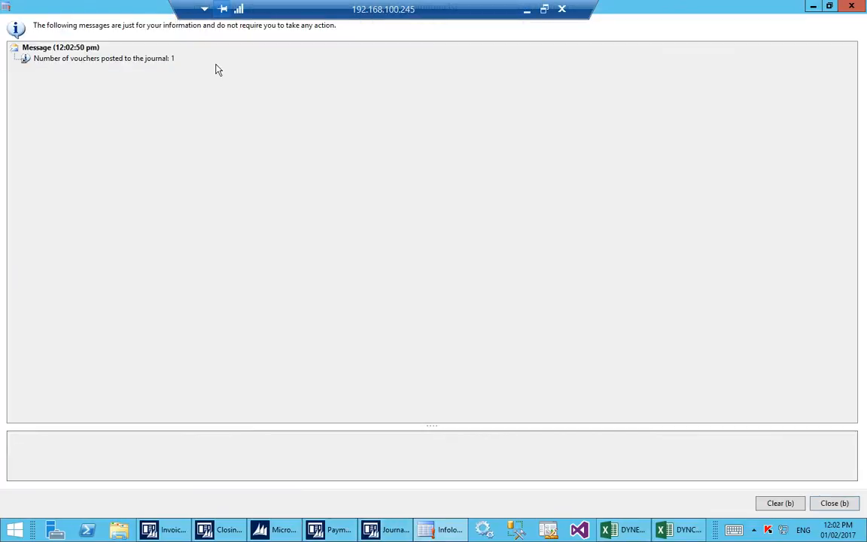
key("Escape")
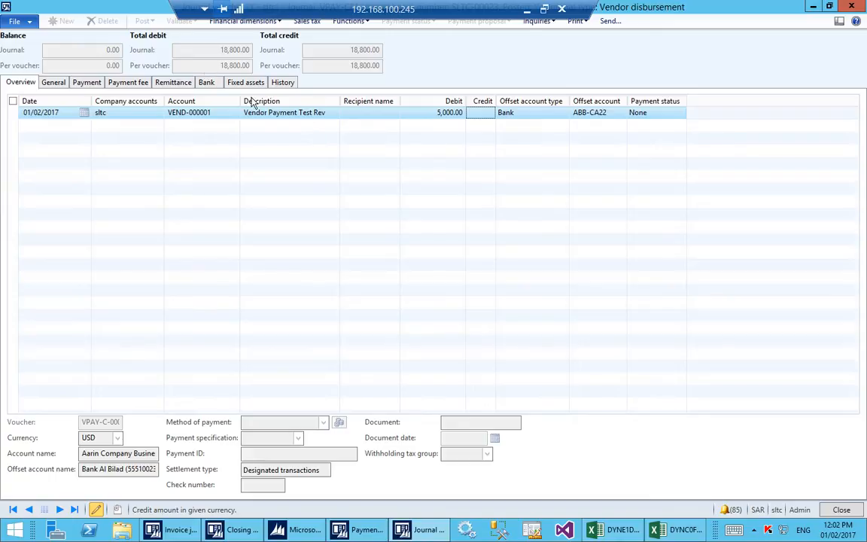
left_click(429, 119)
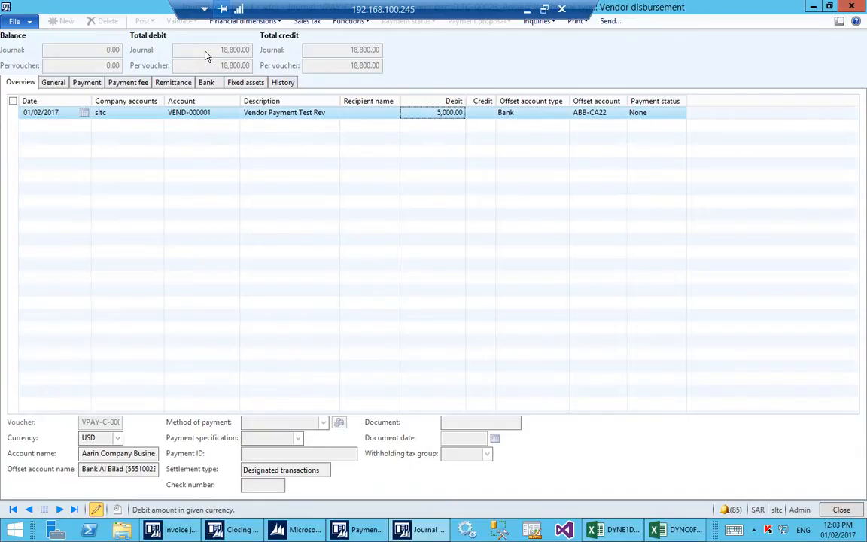
Open the vendor record from the posted payment line's account and display its transactions in a maximized window
right_click(215, 114)
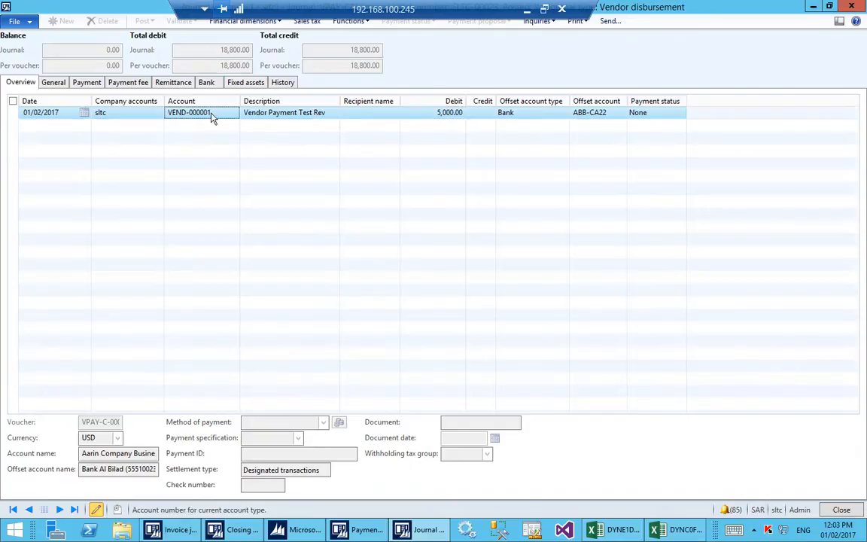
left_click(217, 205)
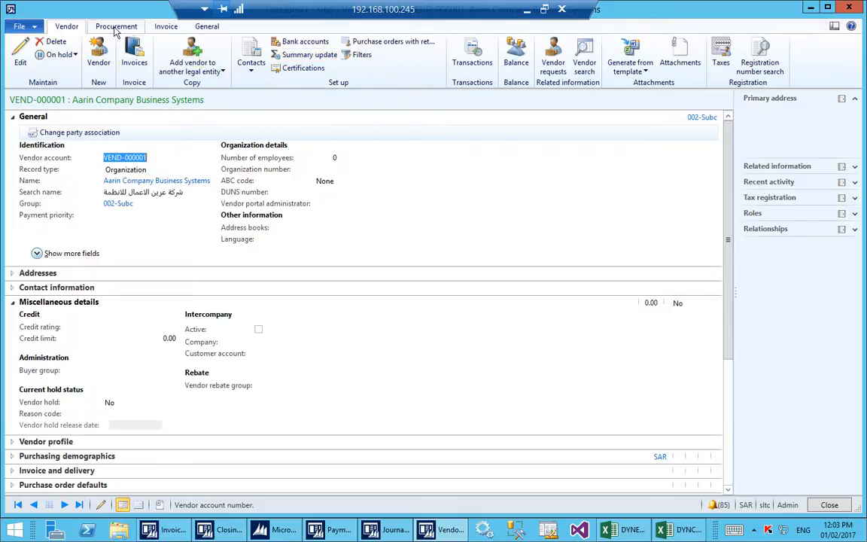
left_click(467, 59)
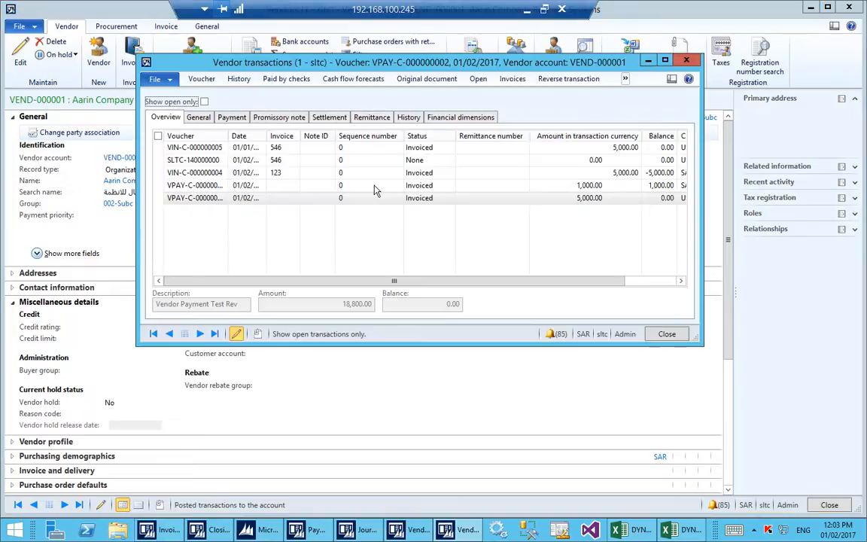
double_click(603, 62)
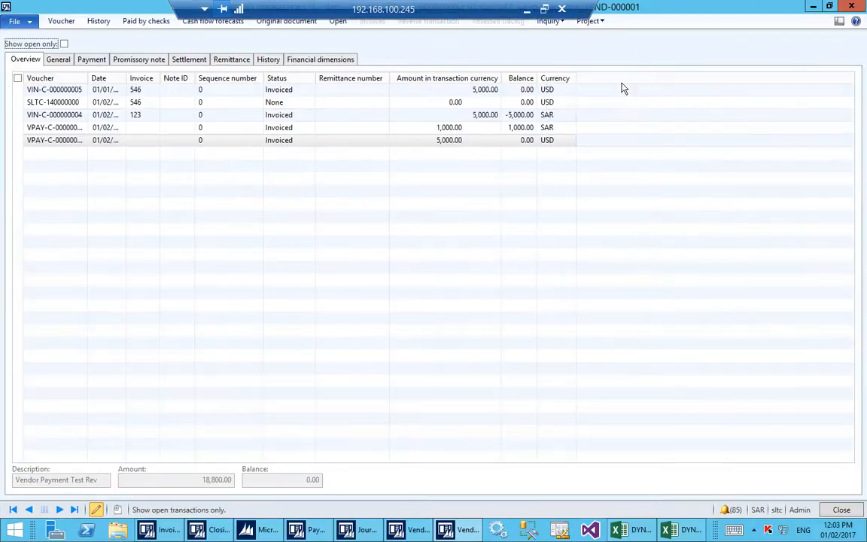
Examine the vendor's USD payment, adjustment and invoice transactions with full dates shown, and return to the Accounts payable area page
left_click(422, 143)
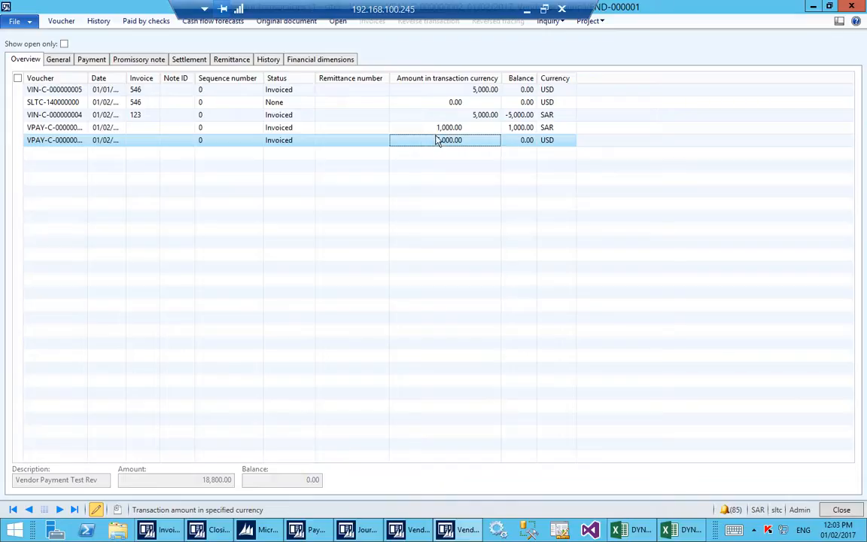
left_click_drag(126, 78, 176, 78)
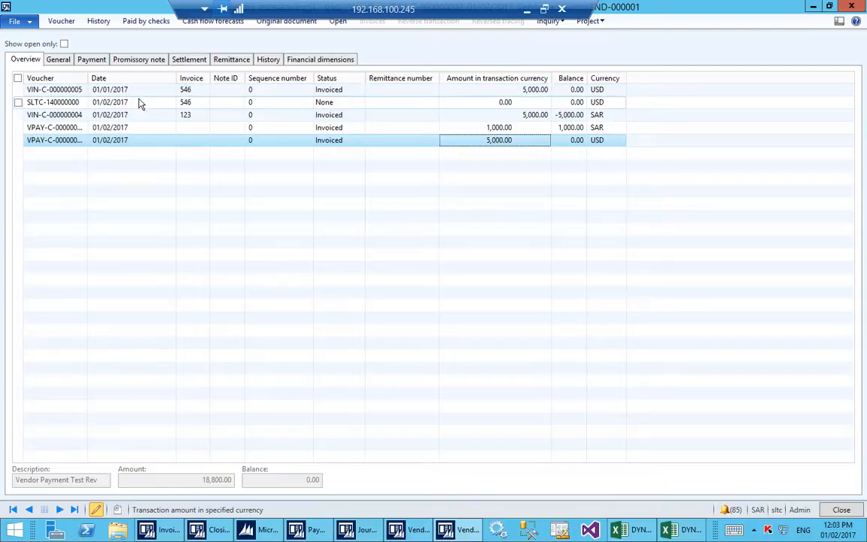
left_click(138, 104)
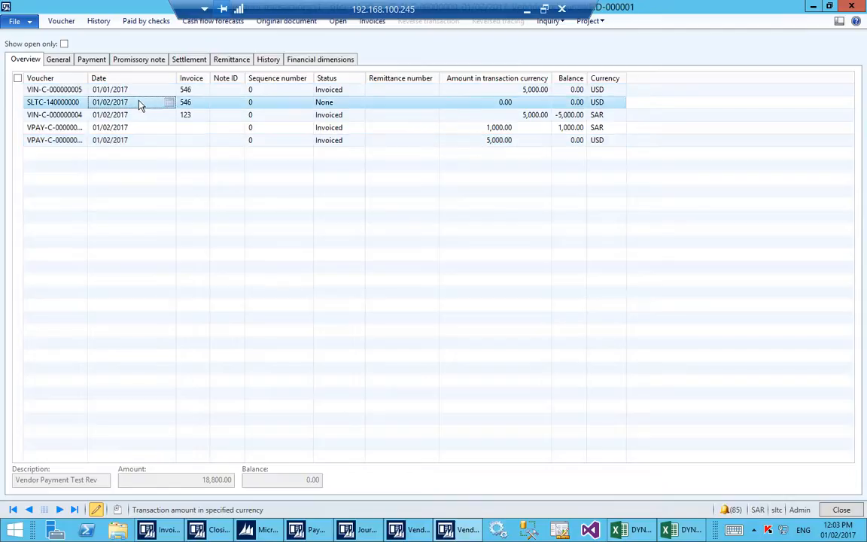
left_click(406, 92)
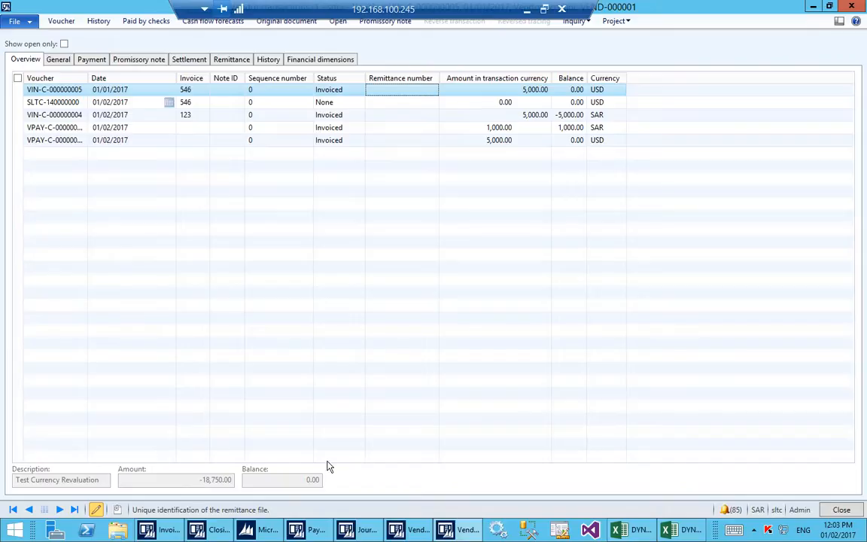
key("Escape")
key("Escape")
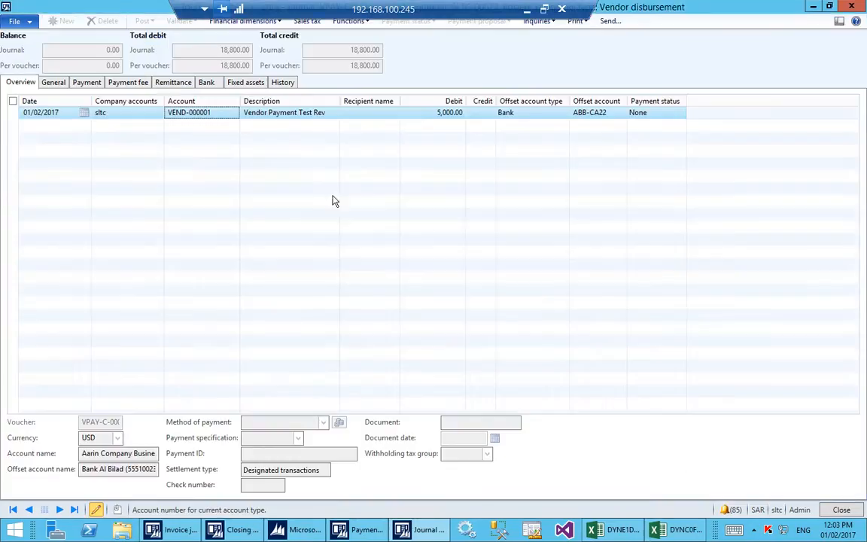
key("Escape")
key("Escape")
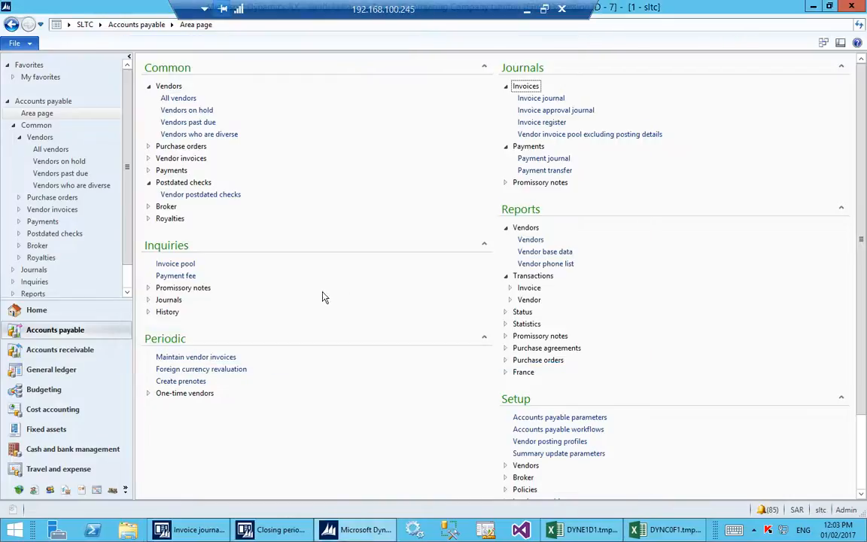
Open the Accounts payable foreign currency revaluation form, view the parameters of a new revaluation, and cancel it
left_click(240, 370)
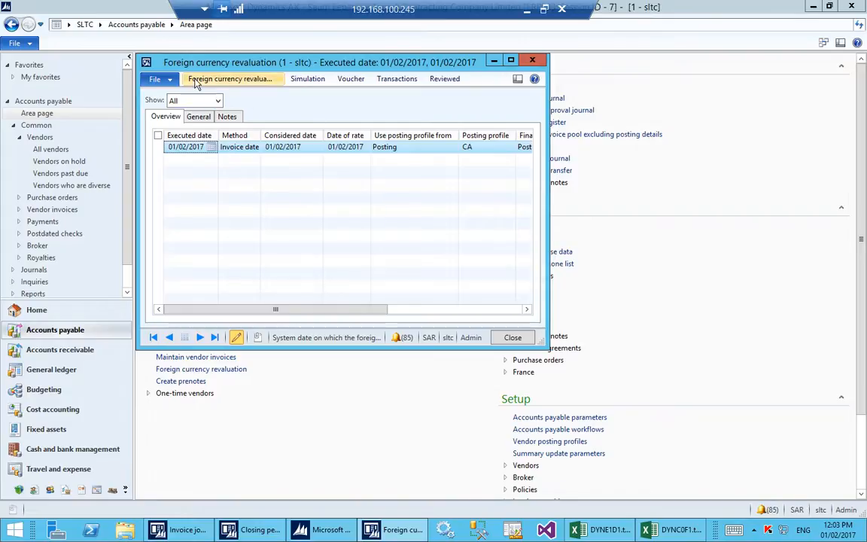
left_click(225, 79)
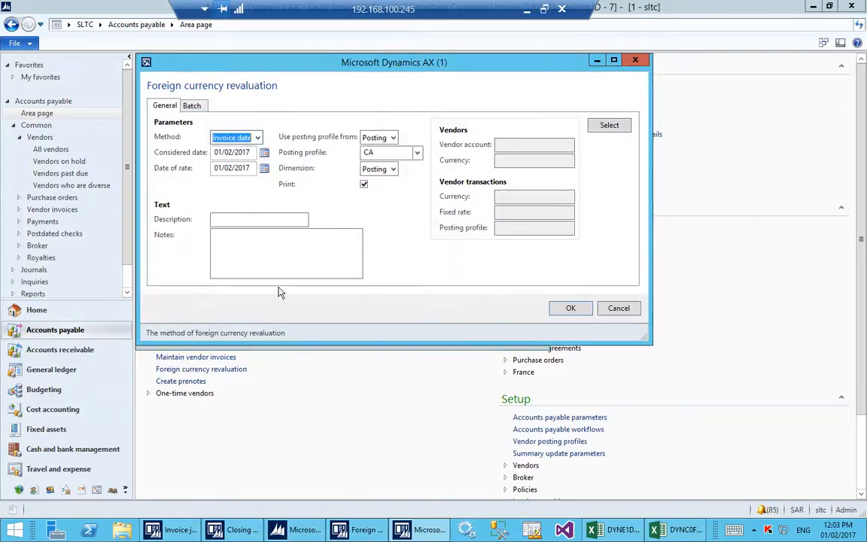
key("Escape")
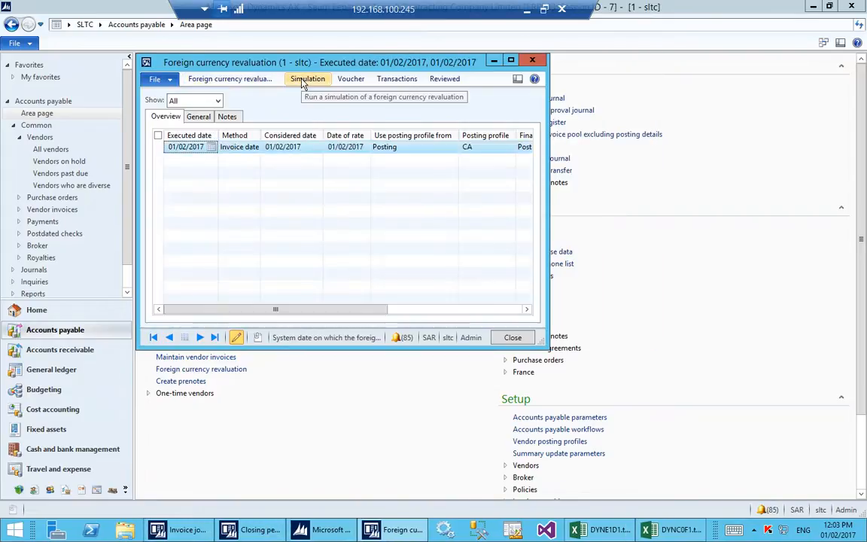
Set up a revaluation simulation with the Invoice date method and 01/02/2017 as both considered date and date of rate
left_click(304, 80)
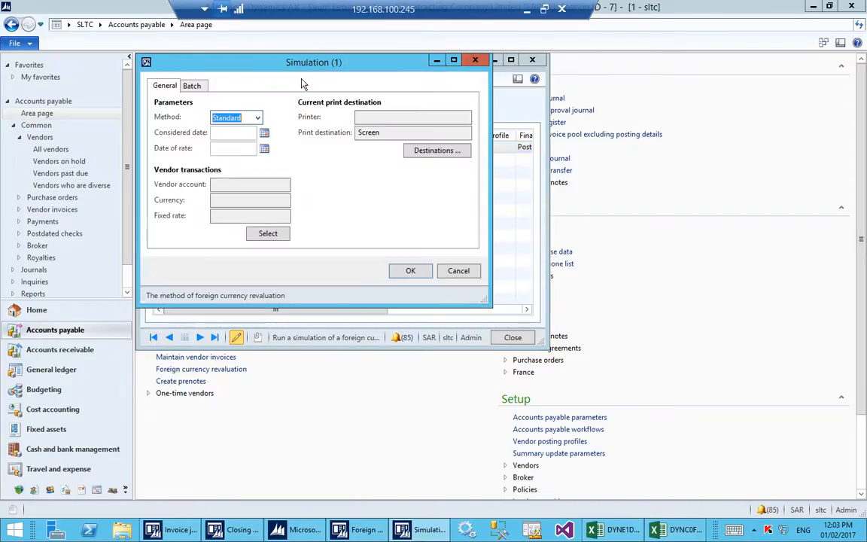
left_click(258, 118)
left_click(247, 153)
left_click(223, 133)
type("t")
left_click(232, 149)
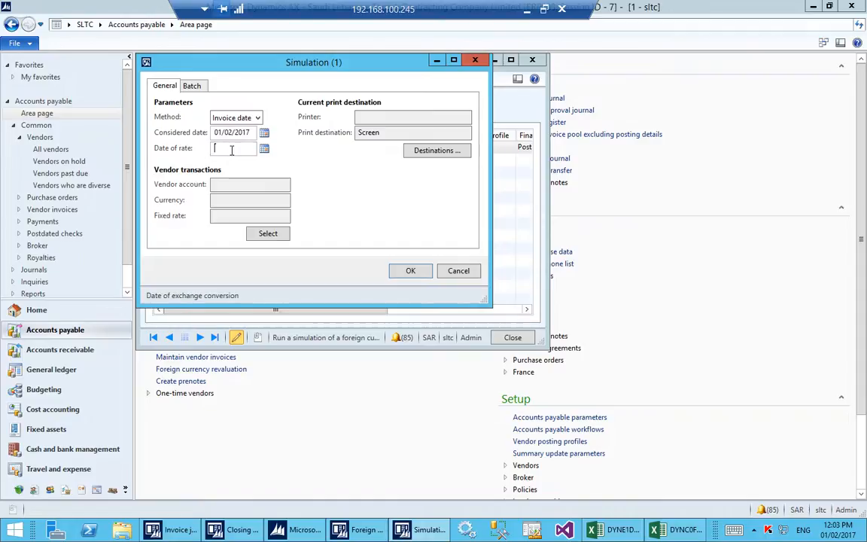
type("t")
key("Tab")
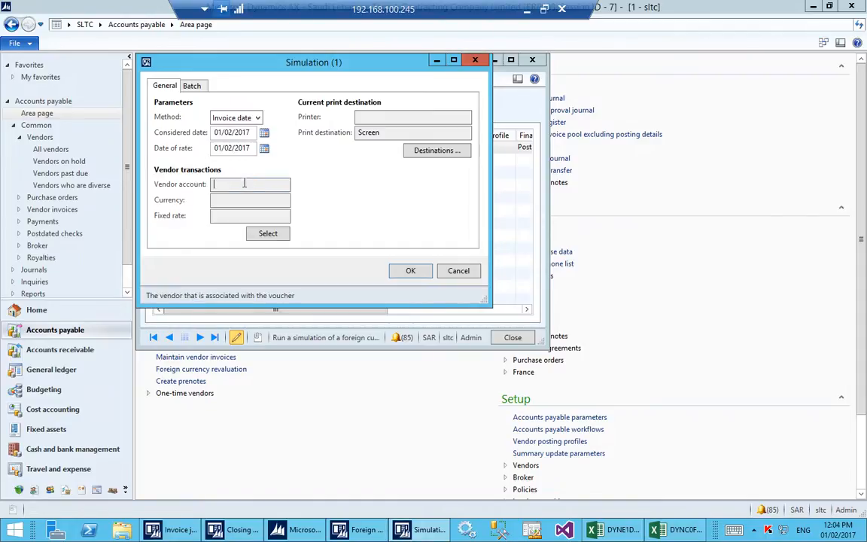
Restrict the simulation's vendor account criteria to Aarin Company Business Systems
left_click(268, 233)
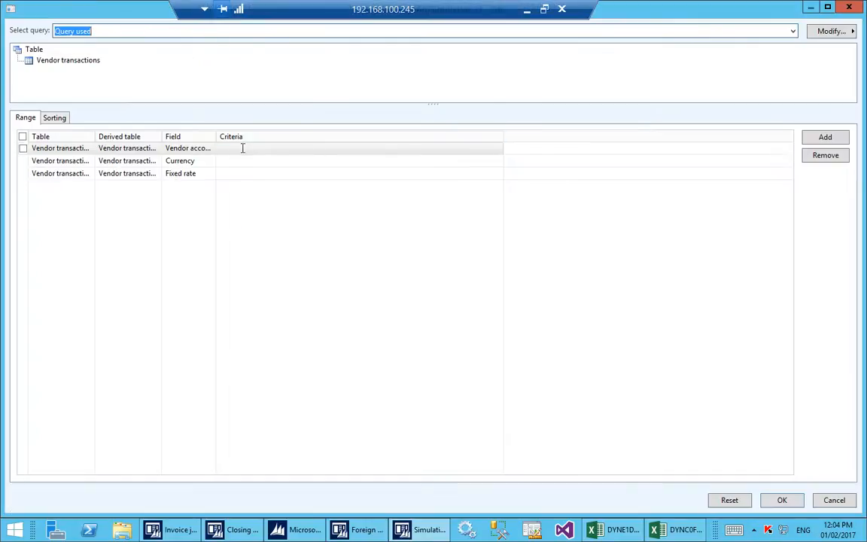
left_click(497, 148)
scroll(332, 225, "down", 5)
scroll(261, 188, "down", 3)
scroll(263, 195, "up", 1)
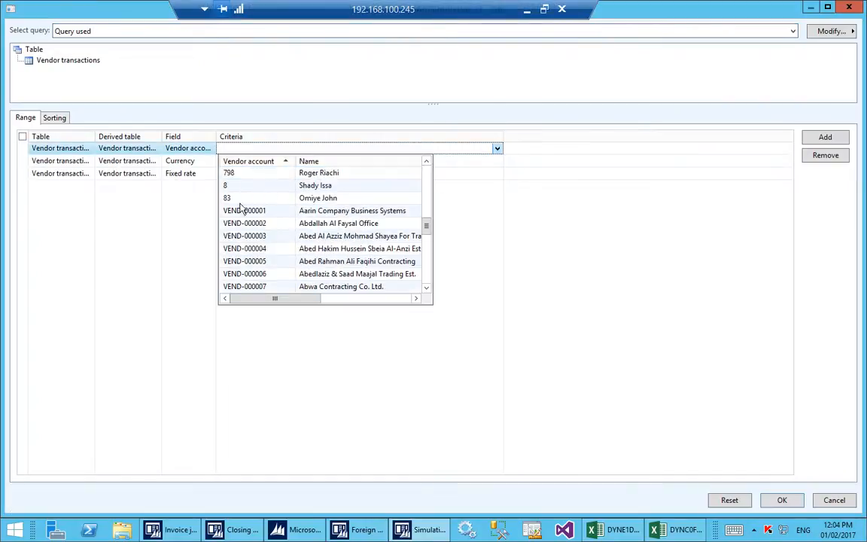
left_click(229, 211)
Set the simulation's currency criteria to USD, leave the fixed rate criteria empty, and confirm the query
left_click(258, 161)
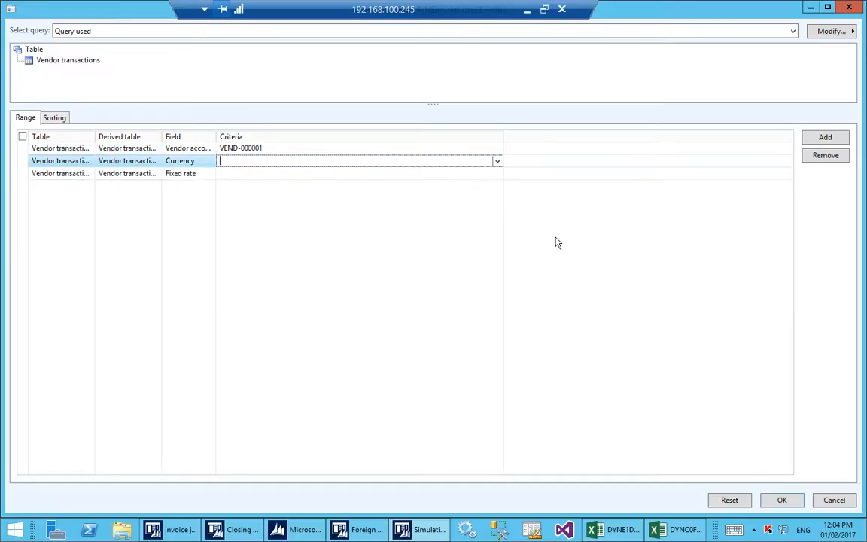
left_click(498, 161)
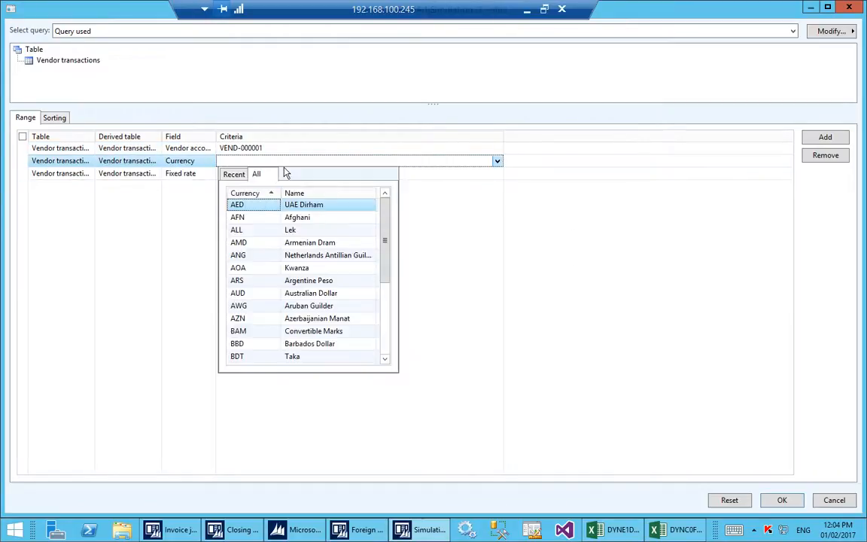
left_click(289, 159)
type("USD")
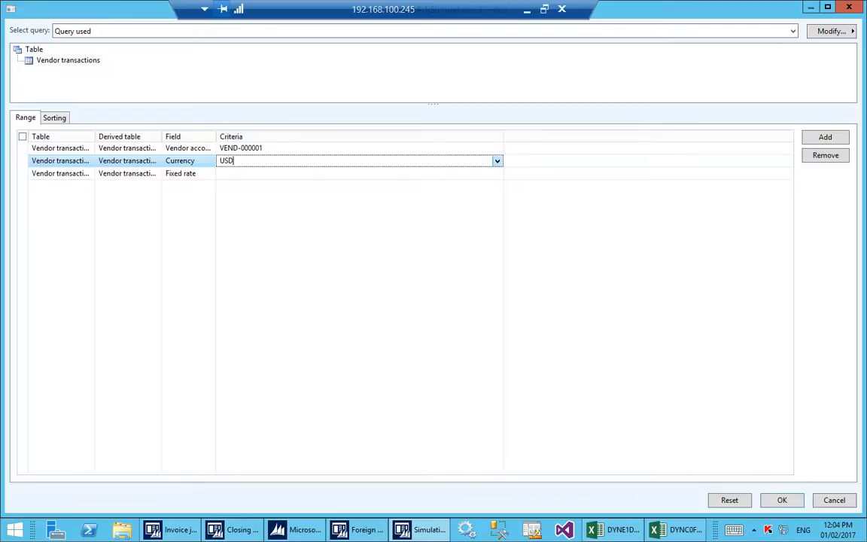
left_click(240, 174)
left_click(778, 500)
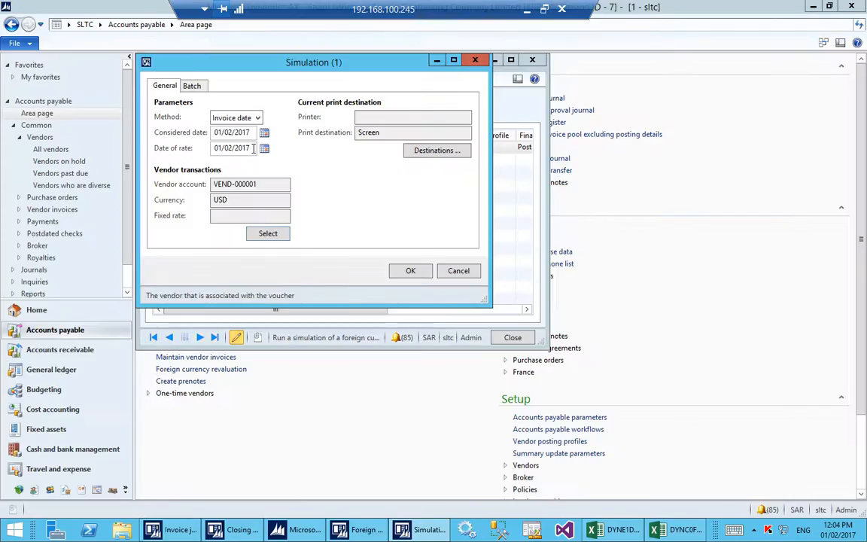
Try to run the revaluation simulation to the screen, and close the message log
left_click(410, 270)
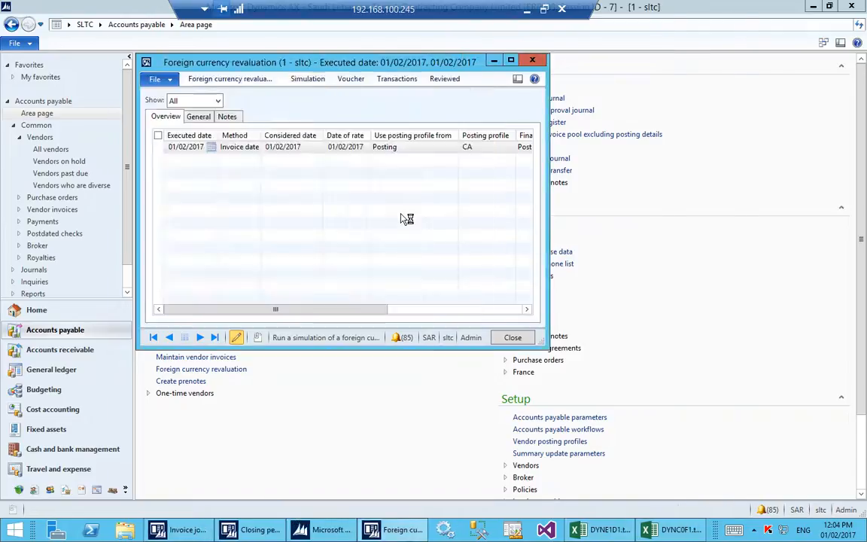
left_click(160, 60)
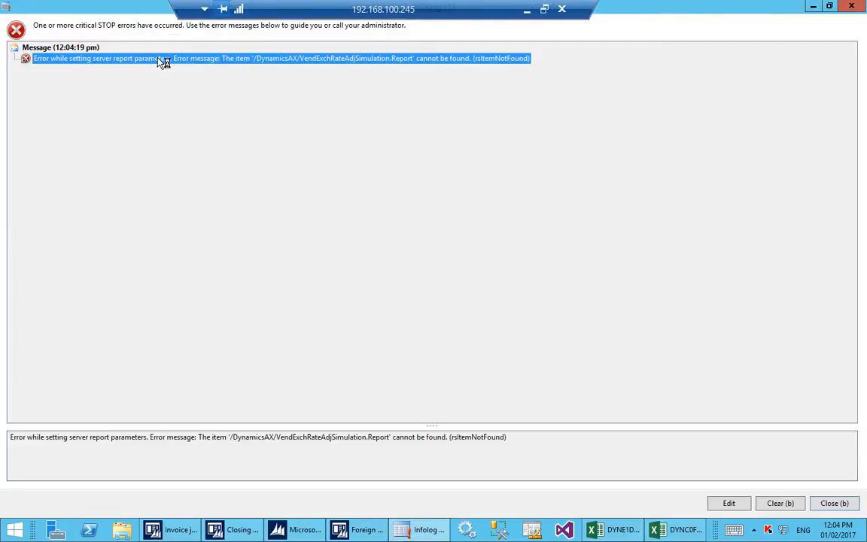
key("Escape")
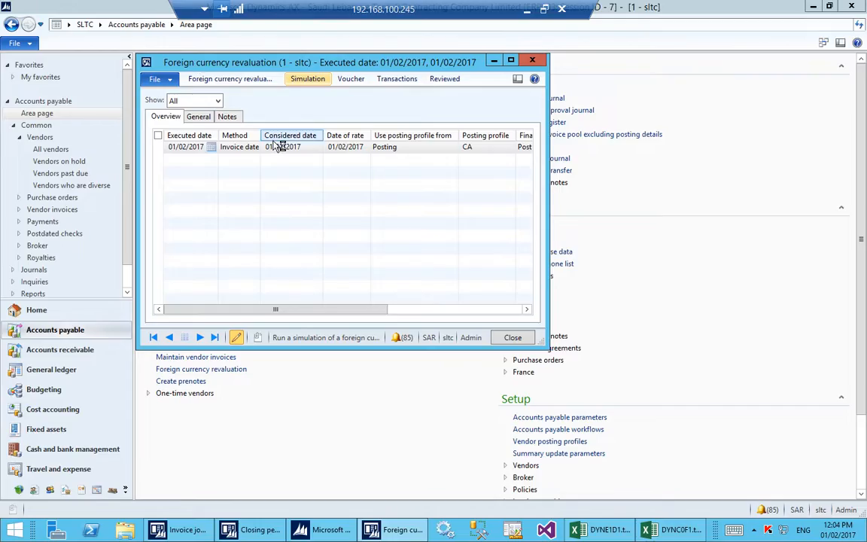
Maximize the revaluation form and start a new revaluation with considered date 01/01/2017 and date of rate 01/02/2017
left_click(511, 61)
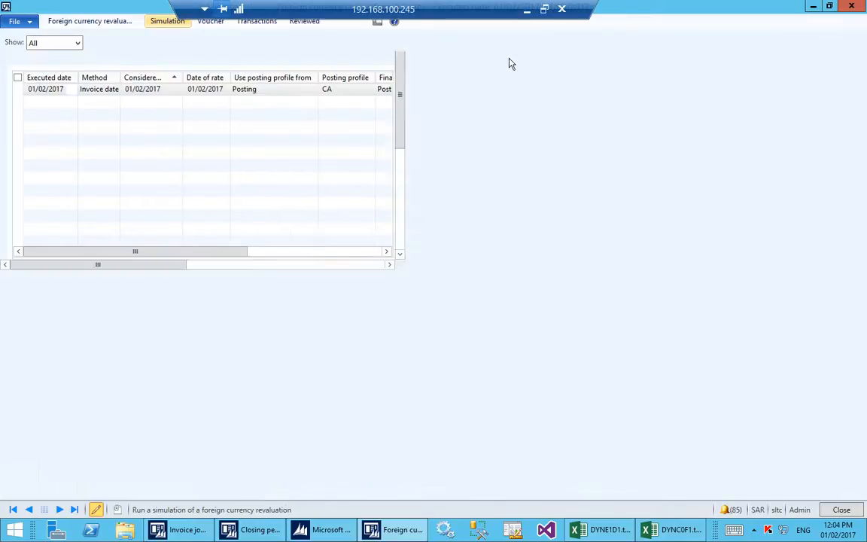
left_click(301, 91)
left_click(75, 20)
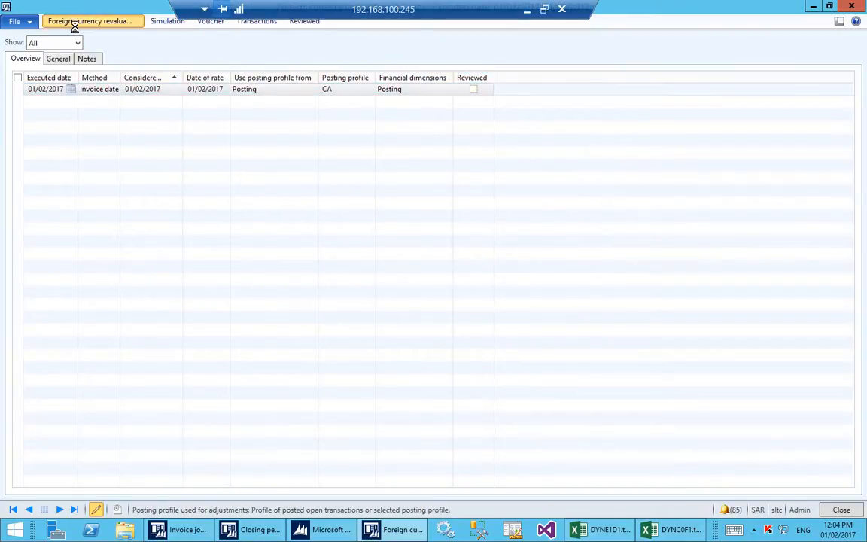
left_click(245, 233)
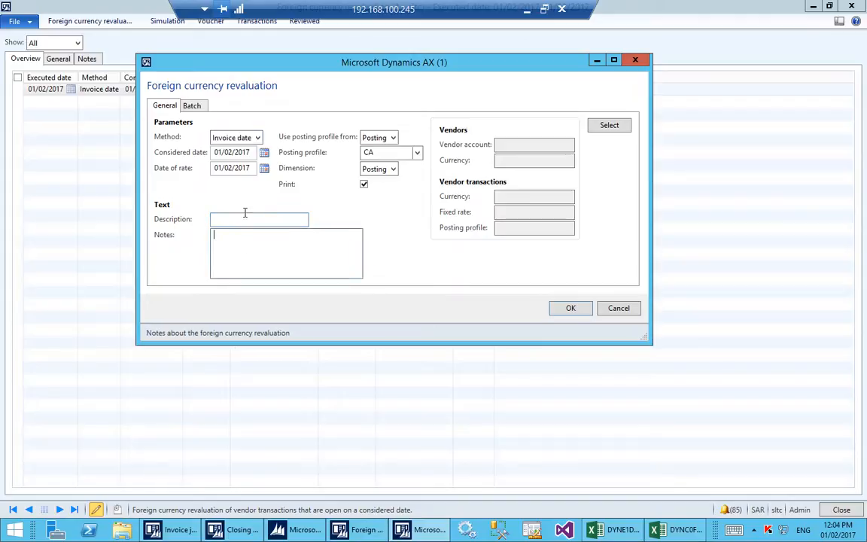
left_click(251, 168)
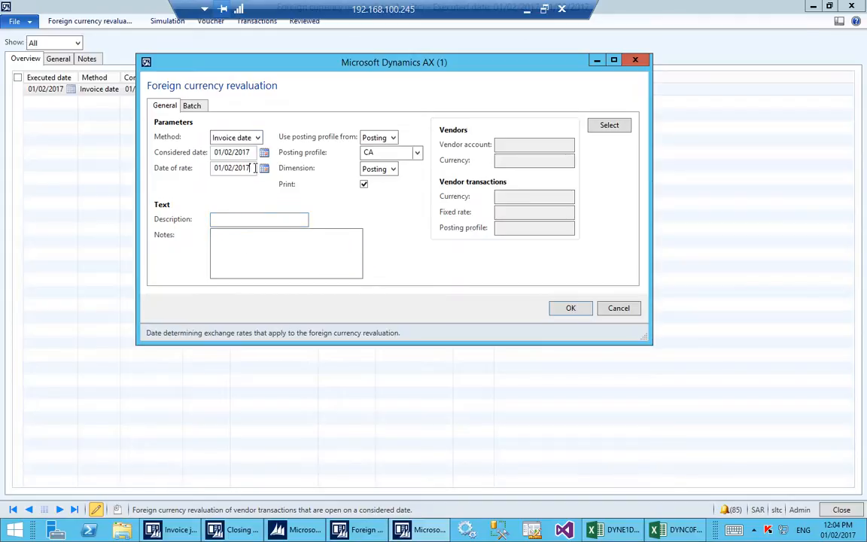
left_click(264, 153)
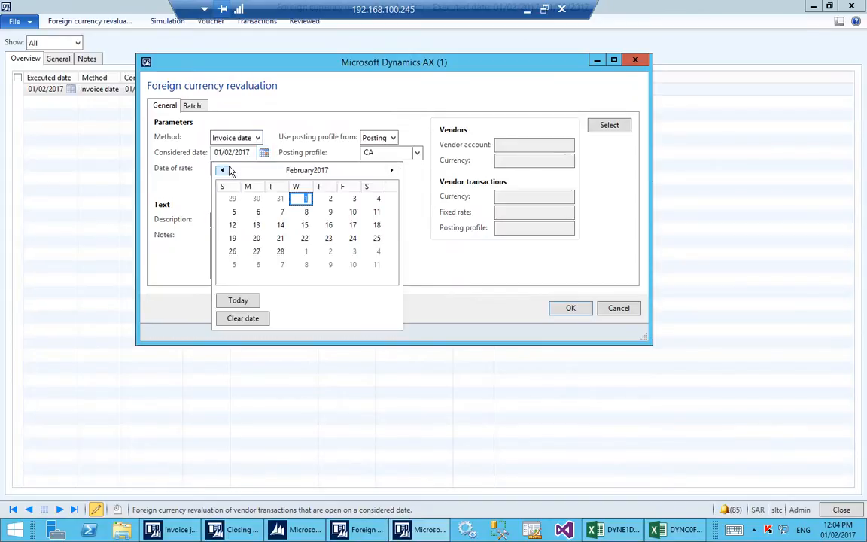
left_click(223, 172)
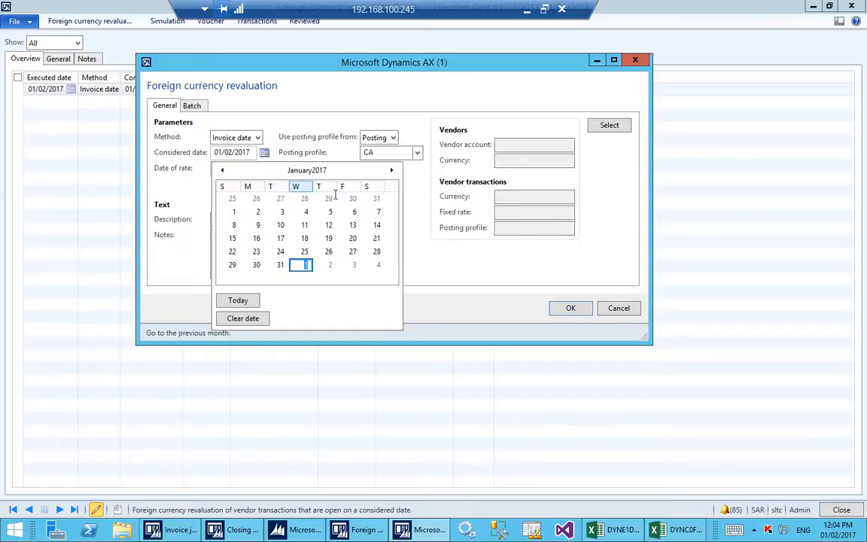
left_click(234, 212)
left_click(264, 168)
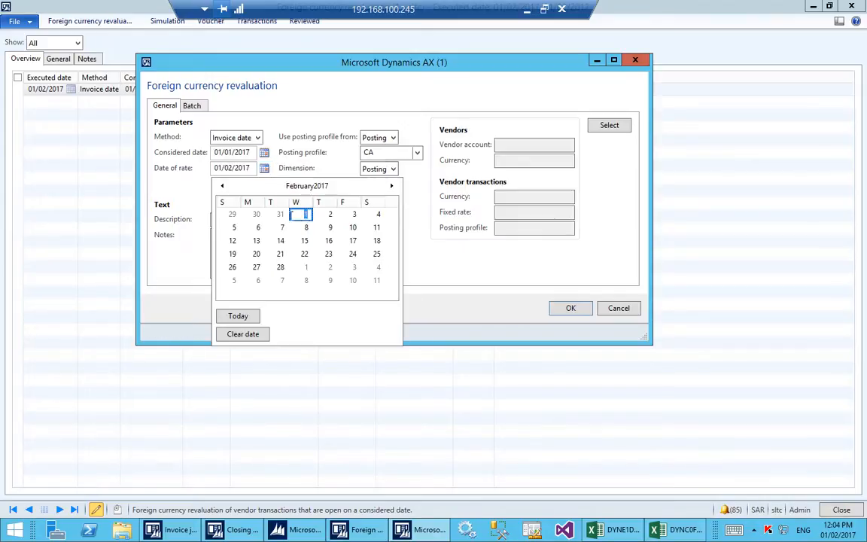
left_click(305, 215)
left_click(235, 234)
Review the revaluation's Dimension options, keep Posting, and return to the Method setting
left_click(392, 168)
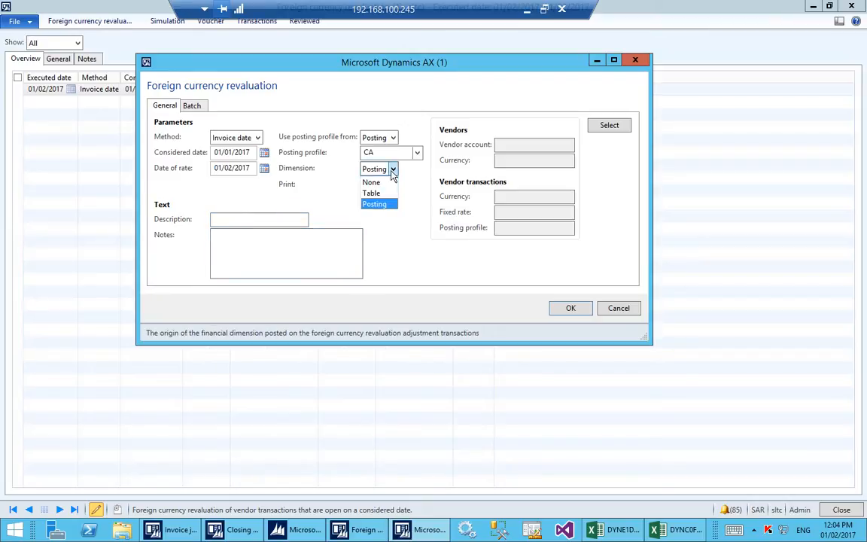
left_click(392, 172)
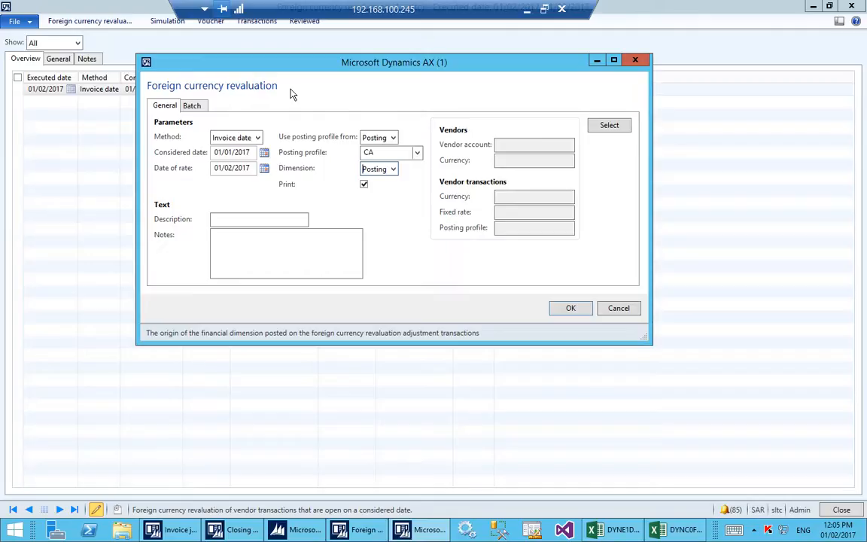
left_click(221, 297)
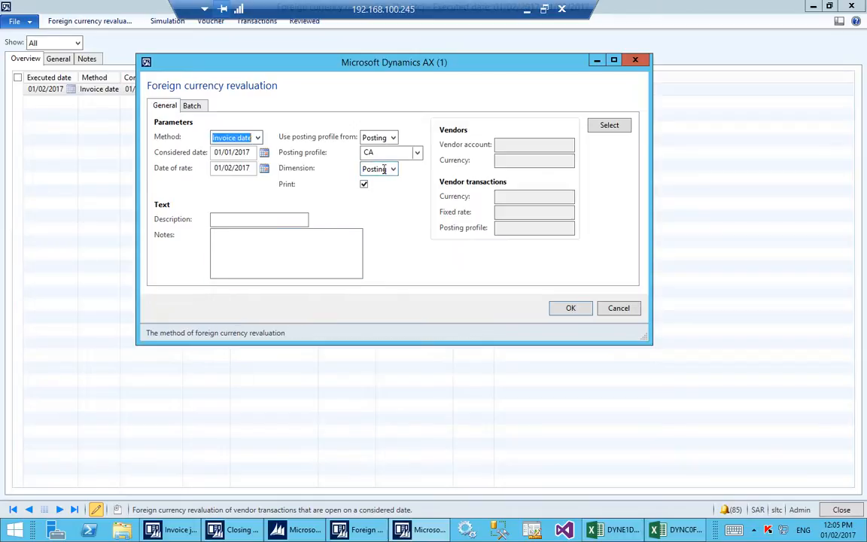
Enter "Currency Revaluation" as the description of the foreign currency revaluation
left_click(275, 263)
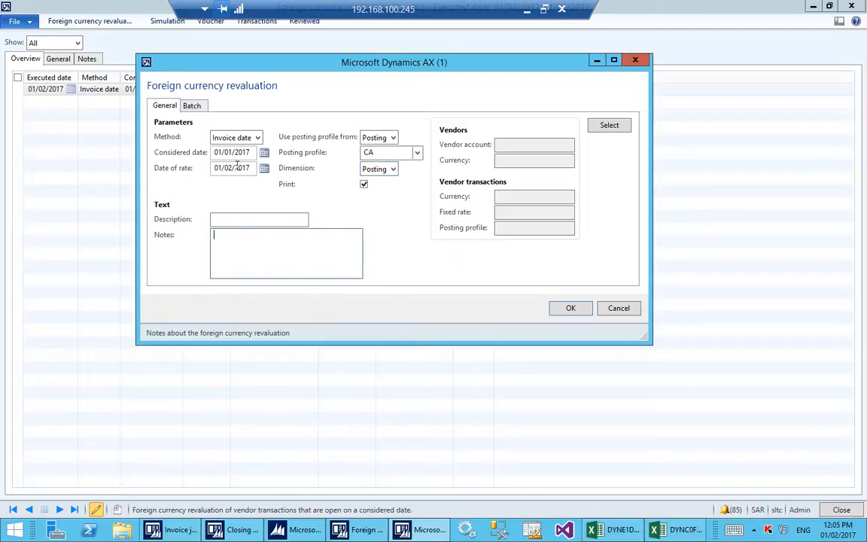
left_click(238, 219)
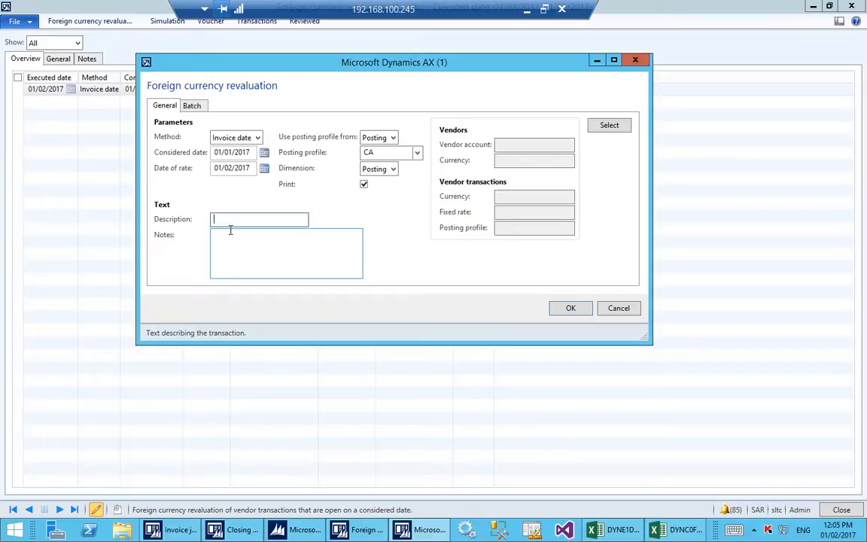
type("Currency Revaluation")
key("Tab")
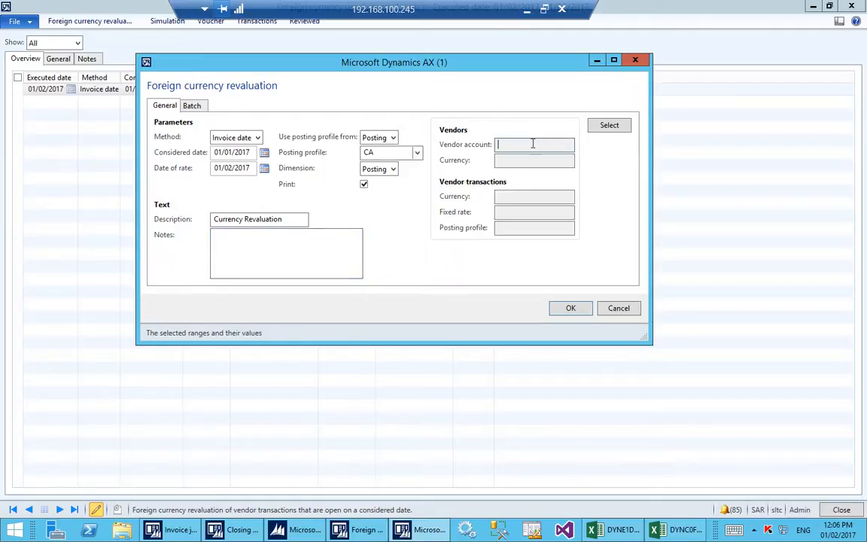
Open the revaluation's query criteria and set the vendor account criteria to the vendor Aarin Company Business Systems
left_click(599, 125)
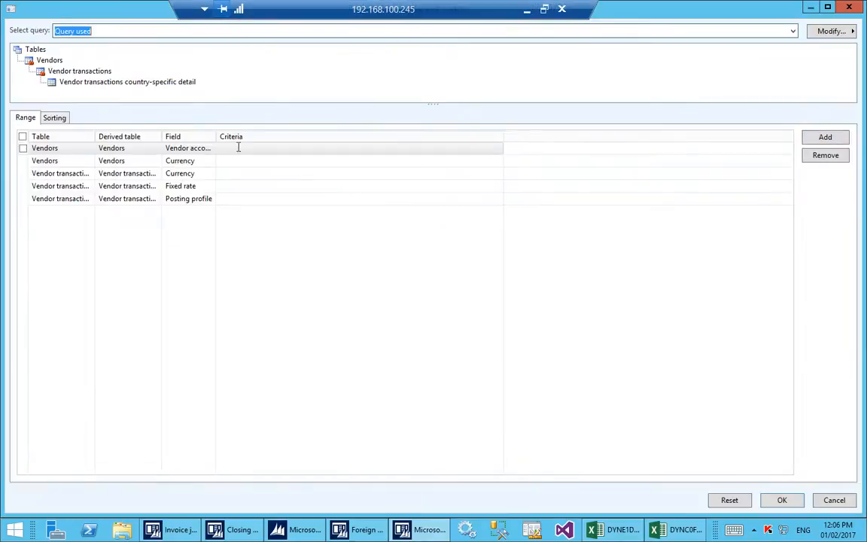
left_click(237, 148)
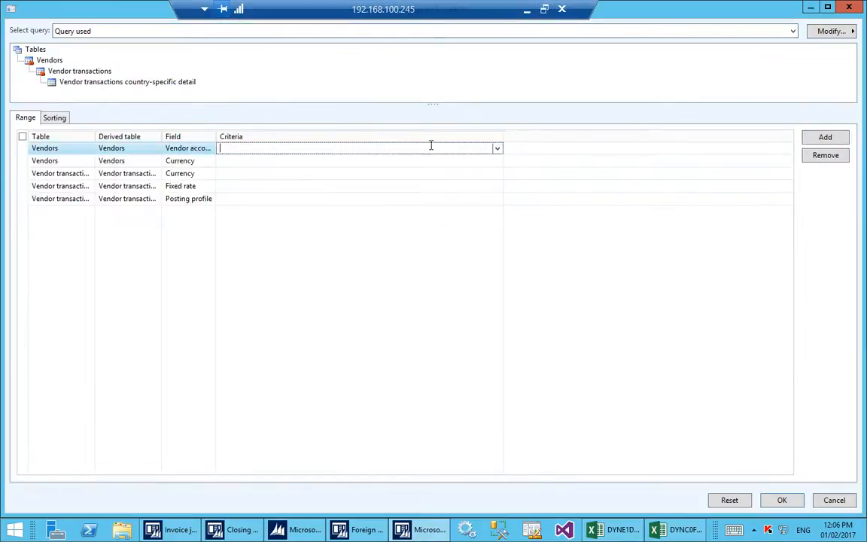
left_click(497, 149)
scroll(375, 270, "down", 5)
scroll(373, 264, "down", 4)
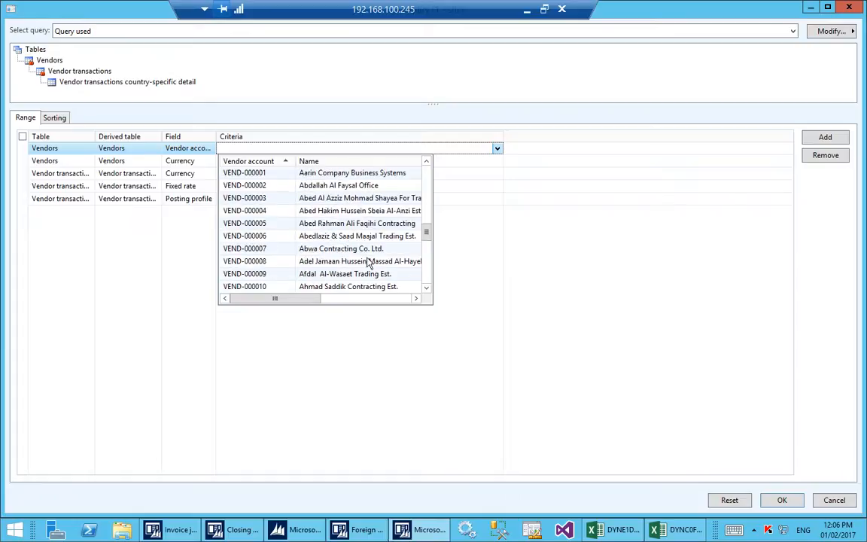
scroll(286, 227, "up", 1)
left_click(267, 213)
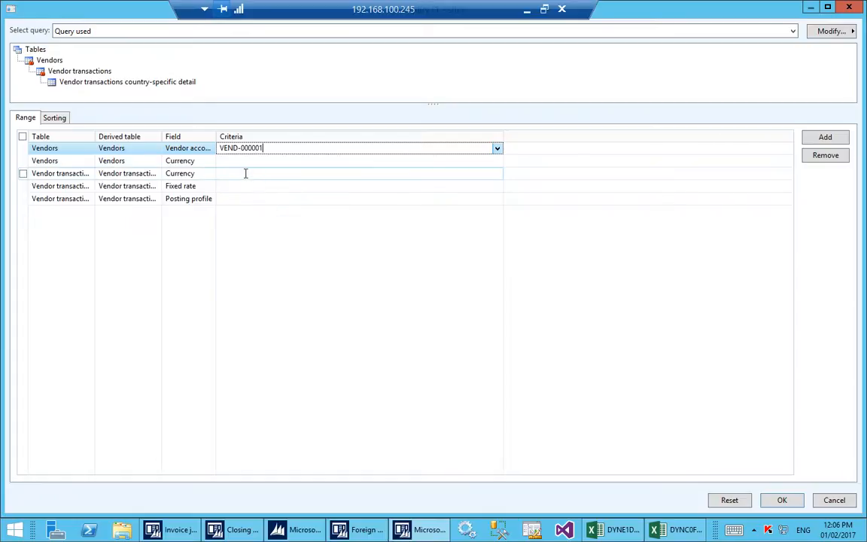
Set the Vendors currency criteria to USD, leave the transaction currency criteria empty, and confirm the query
left_click(248, 160)
type("UD")
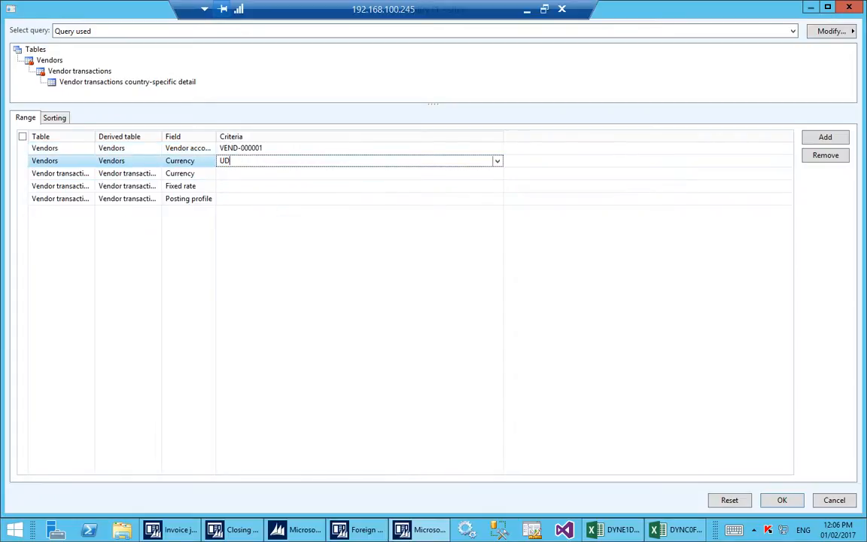
key("BackSpace")
type("SD")
left_click(234, 174)
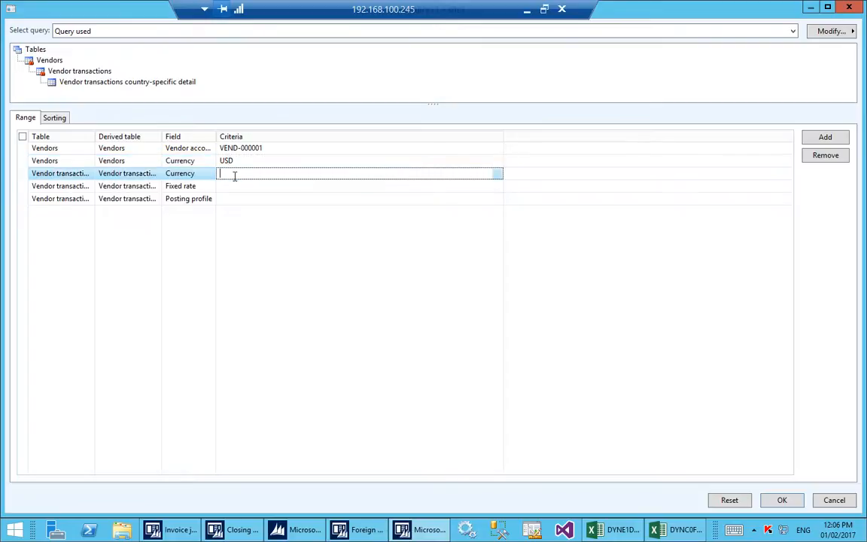
left_click(778, 500)
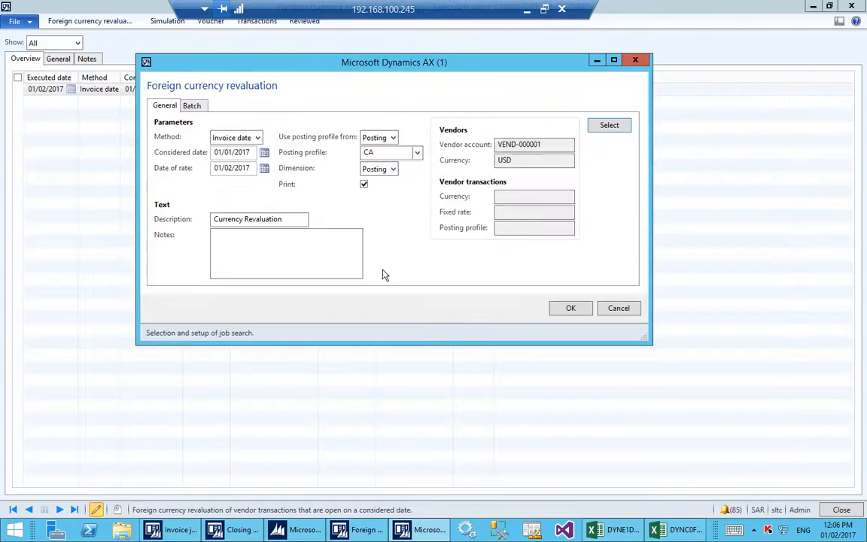
left_click(281, 267)
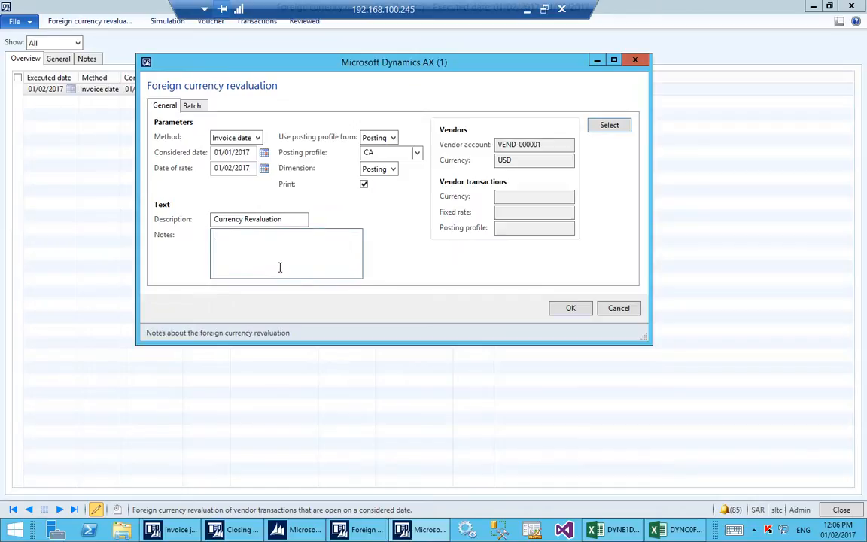
left_click(572, 308)
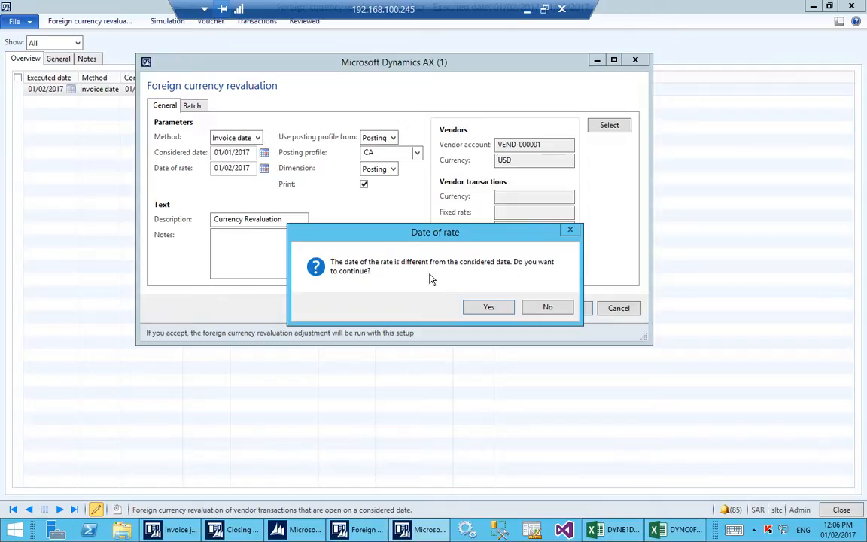
left_click_drag(422, 234, 422, 218)
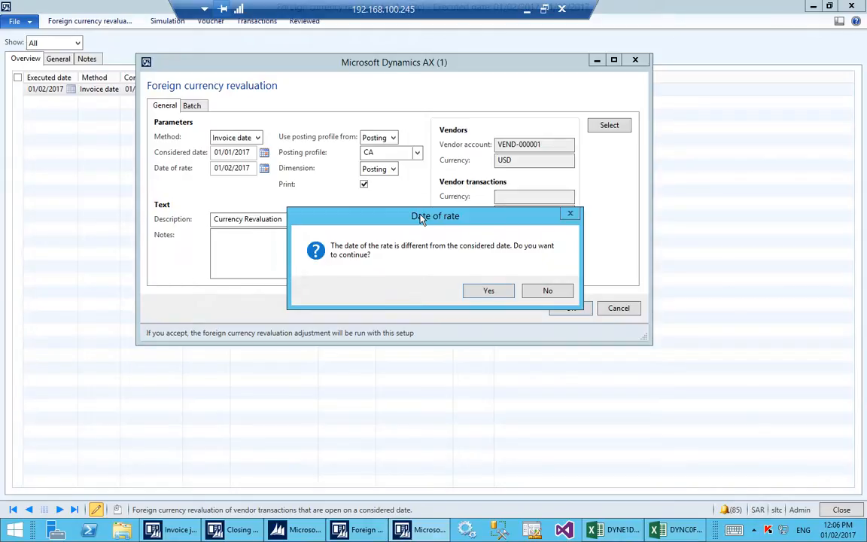
left_click(548, 291)
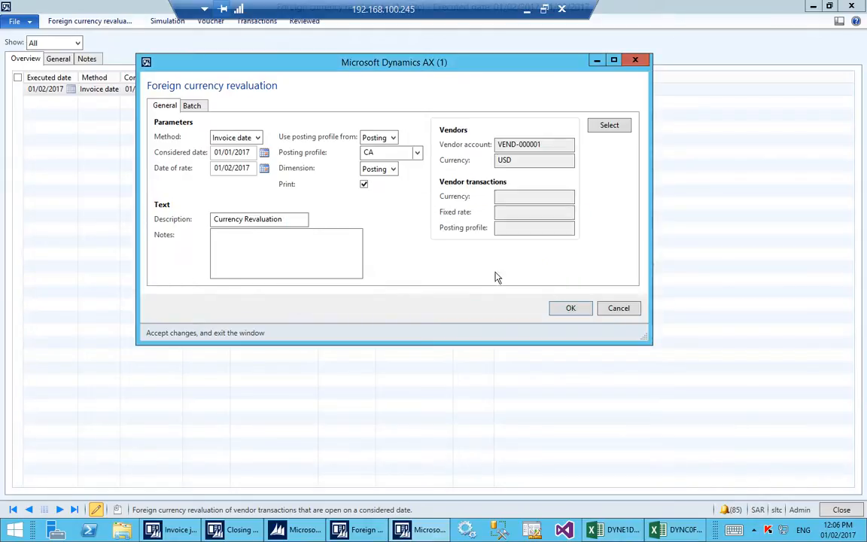
Set the revaluation's considered date to 01/02/2017 to match the date of rate
left_click(262, 153)
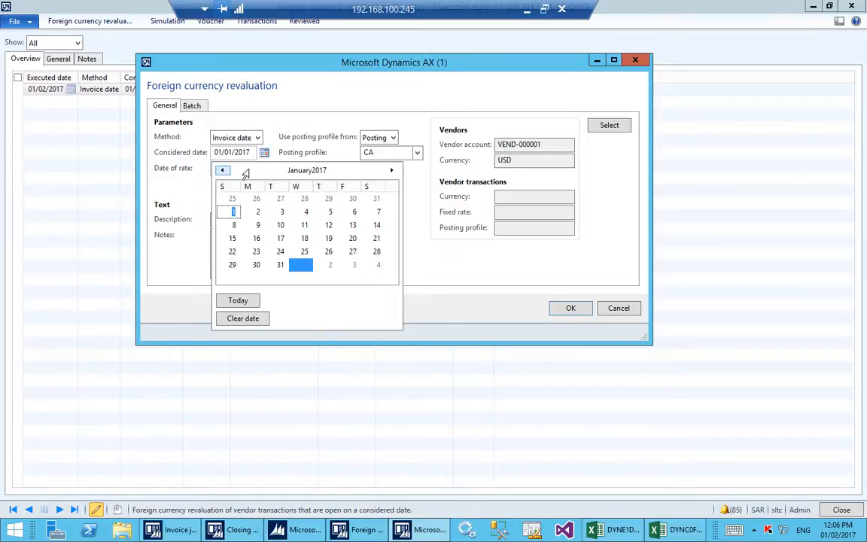
left_click(390, 170)
left_click(297, 198)
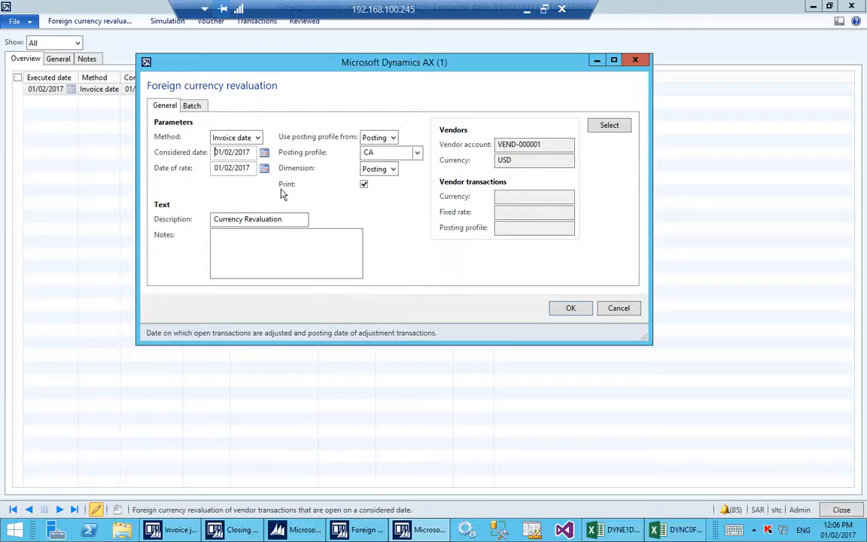
left_click(267, 246)
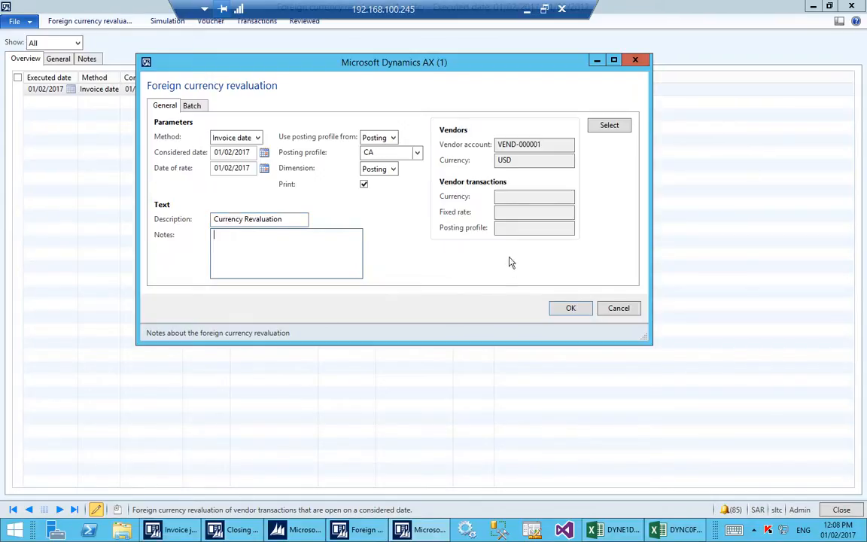
Try to run the revaluation with its report sent to the screen, and close the message log
left_click(569, 309)
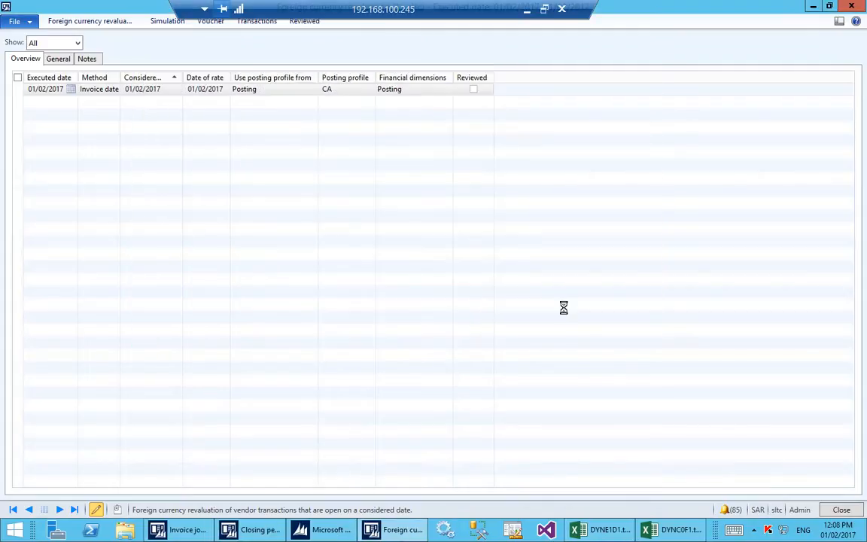
left_click(410, 210)
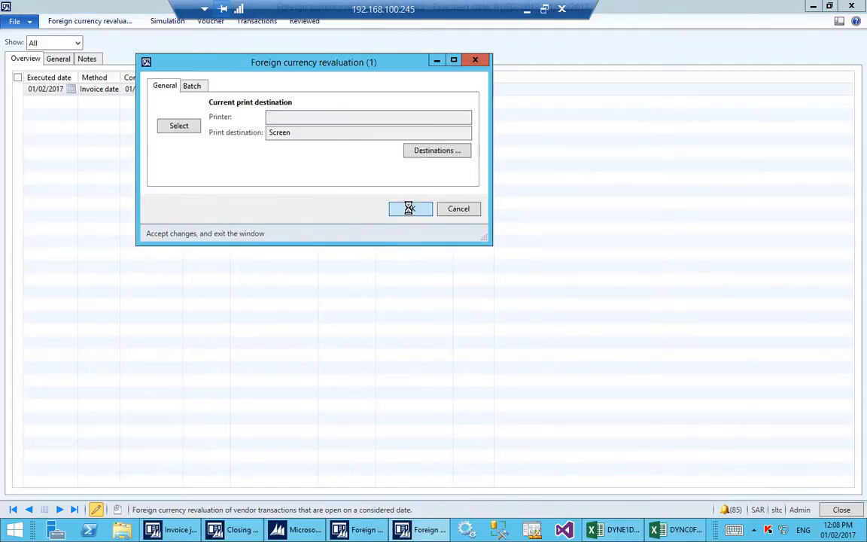
left_click(157, 60)
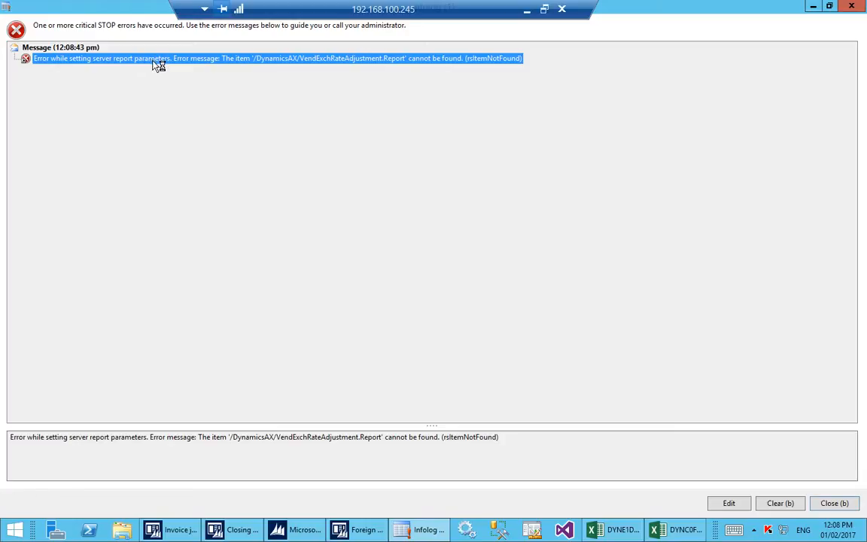
key("Escape")
Open the vendor transactions of the listed revaluation record, and return to the revaluation list
left_click(176, 91)
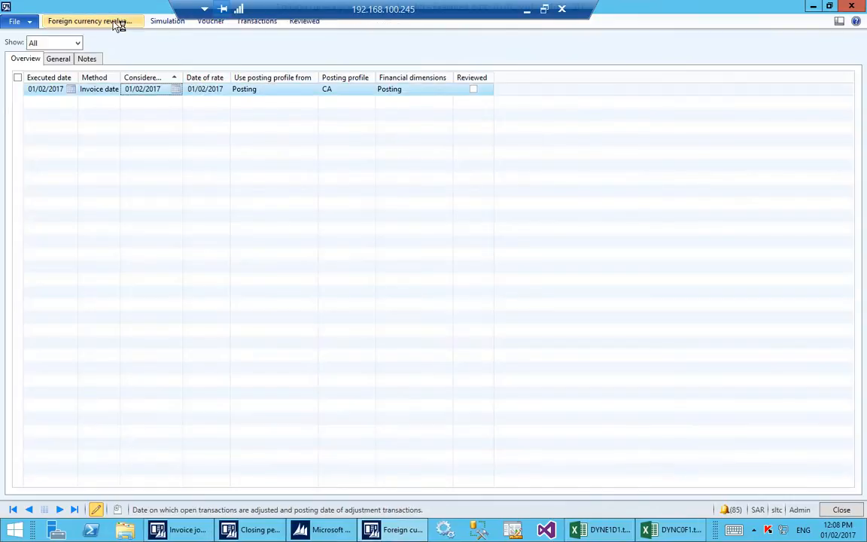
left_click(259, 21)
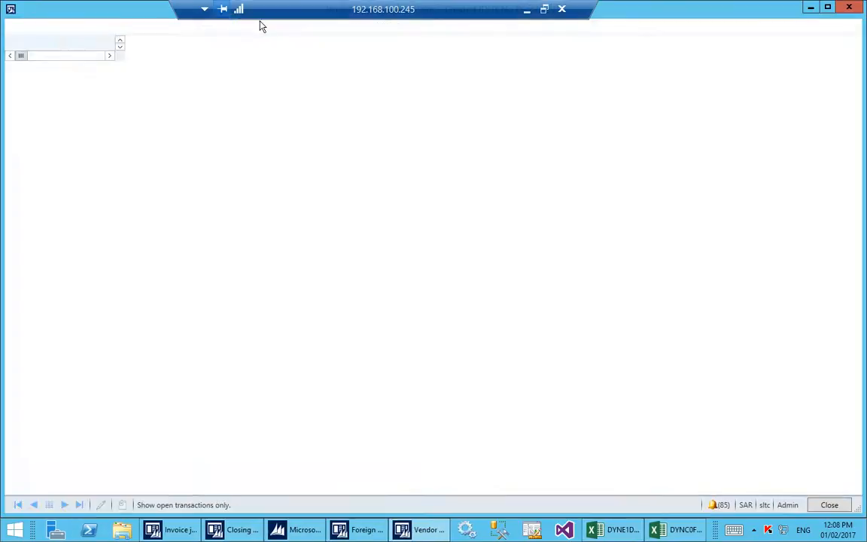
key("Escape")
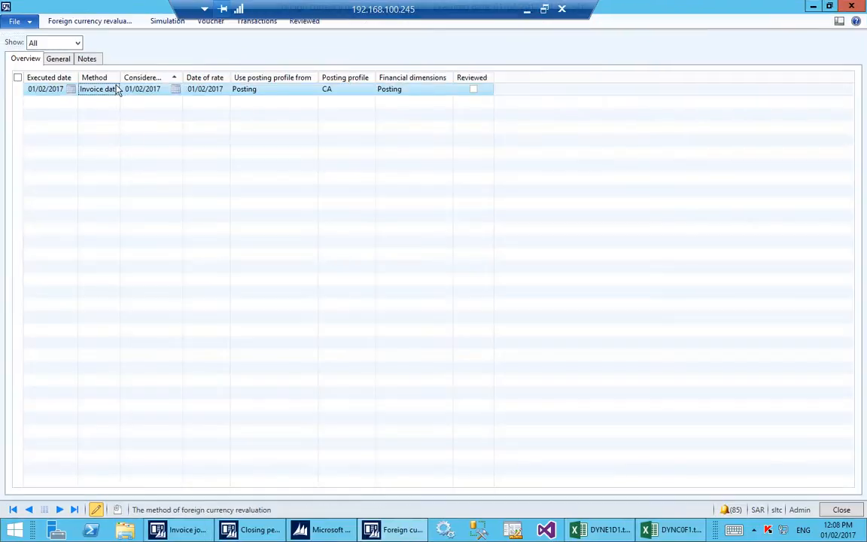
Widen the Method column and check the considered date, date of rate and posting profile source of the revaluation record
left_click_drag(120, 78, 137, 78)
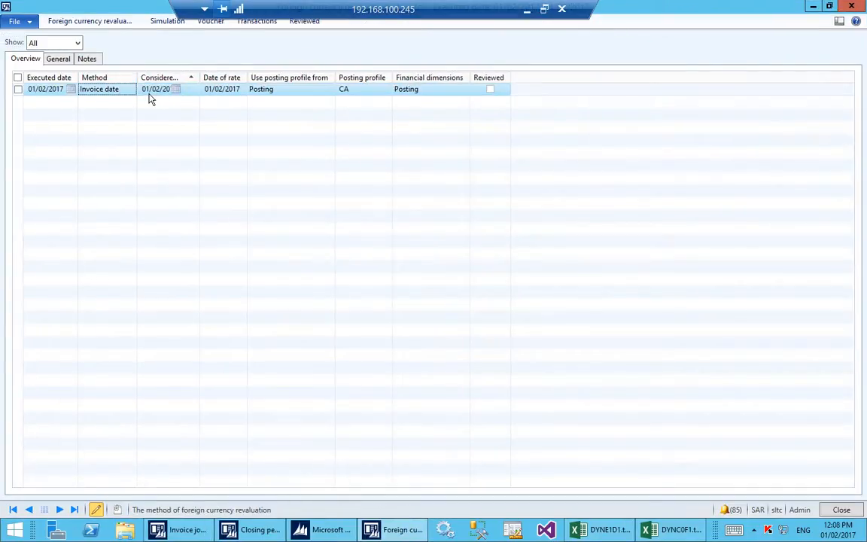
left_click(149, 92)
left_click(239, 94)
left_click(266, 89)
left_click(176, 91)
Start another foreign currency revaluation and set its considered date to 01/01/2017
left_click(75, 22)
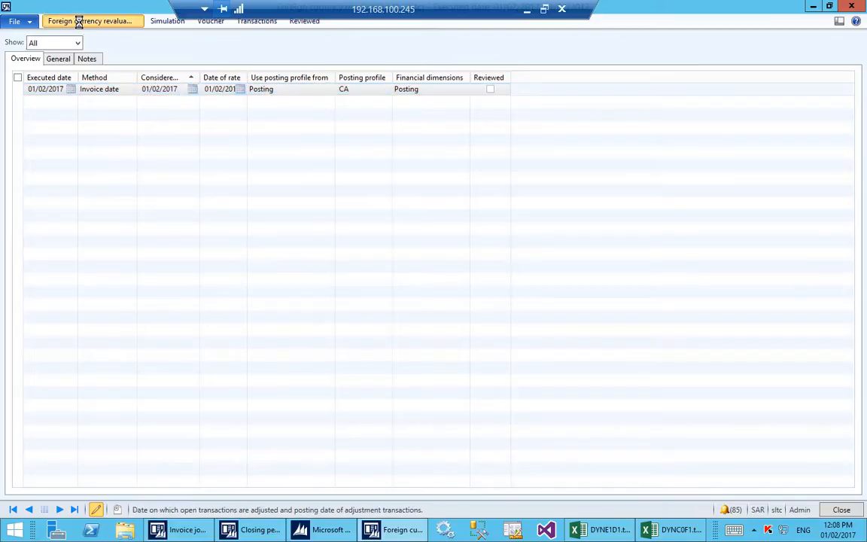
left_click(265, 152)
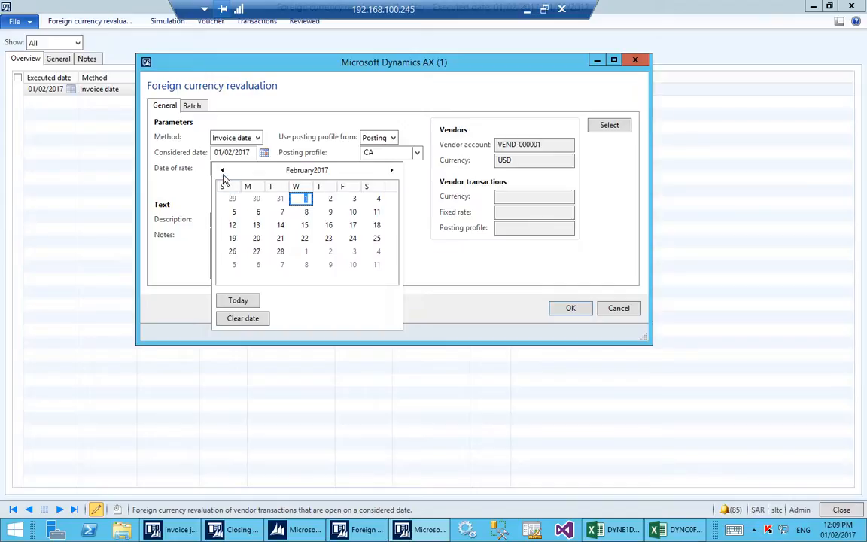
left_click(222, 171)
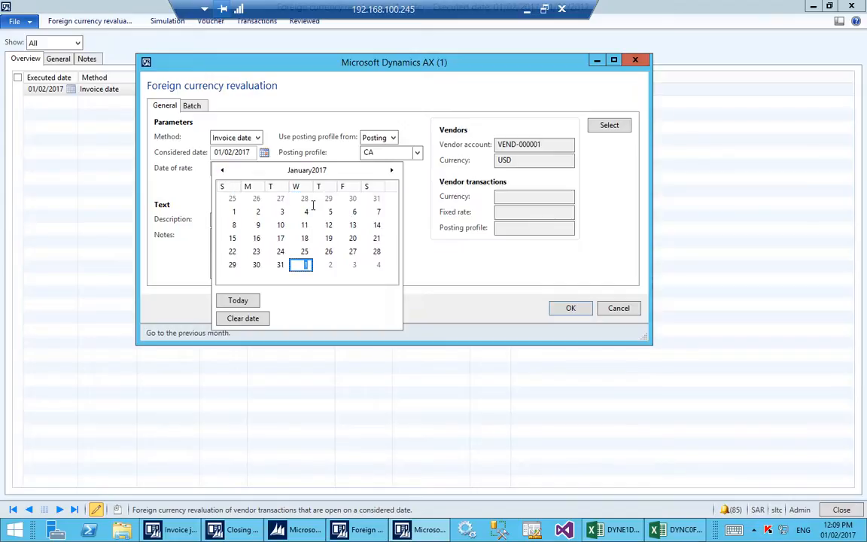
left_click(303, 265)
left_click(259, 263)
left_click(264, 153)
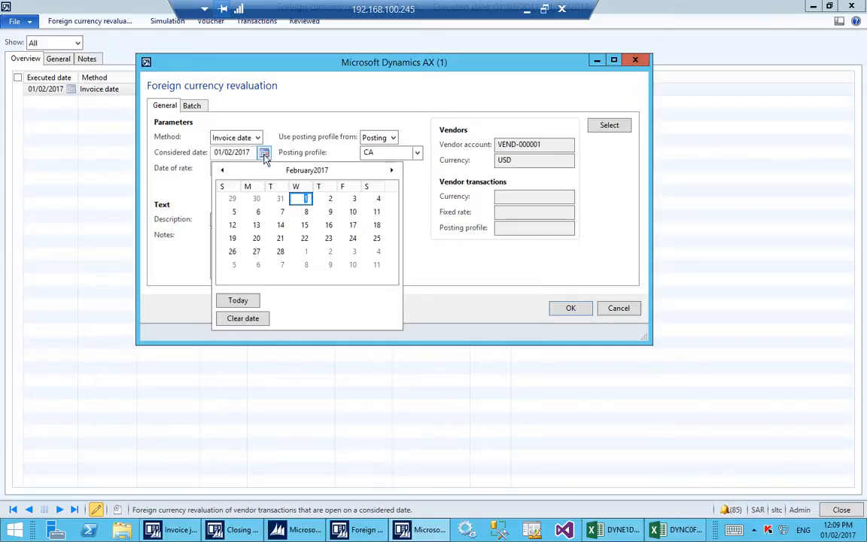
left_click(222, 171)
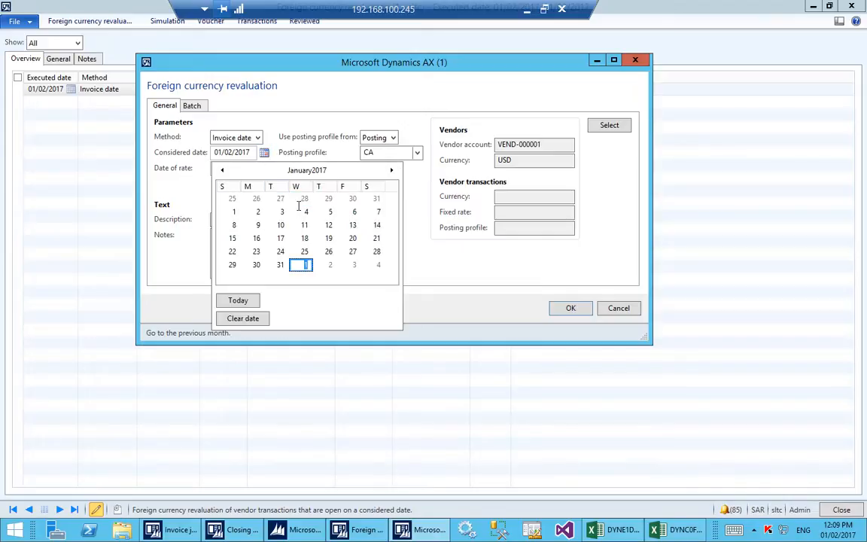
left_click(234, 211)
left_click(246, 254)
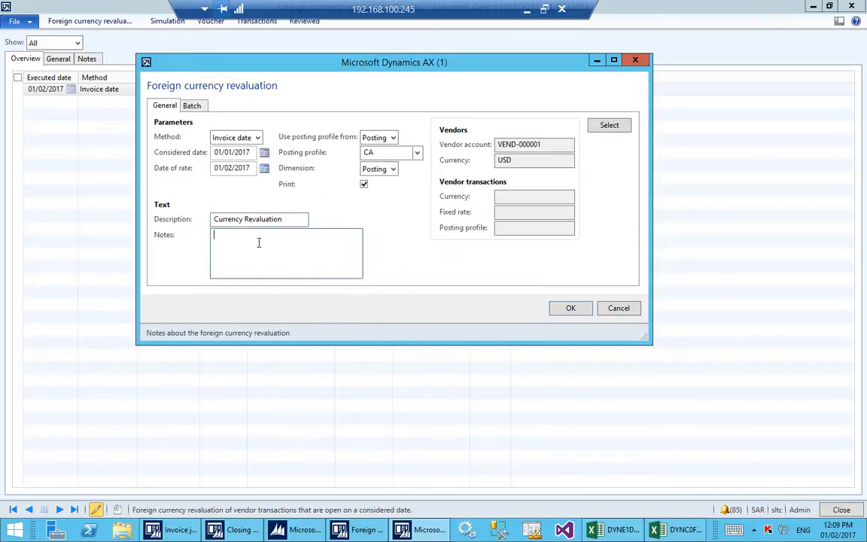
Try to run the revaluation to the screen, accepting the differing rate and considered dates, and close the message log
left_click(570, 308)
left_click(489, 305)
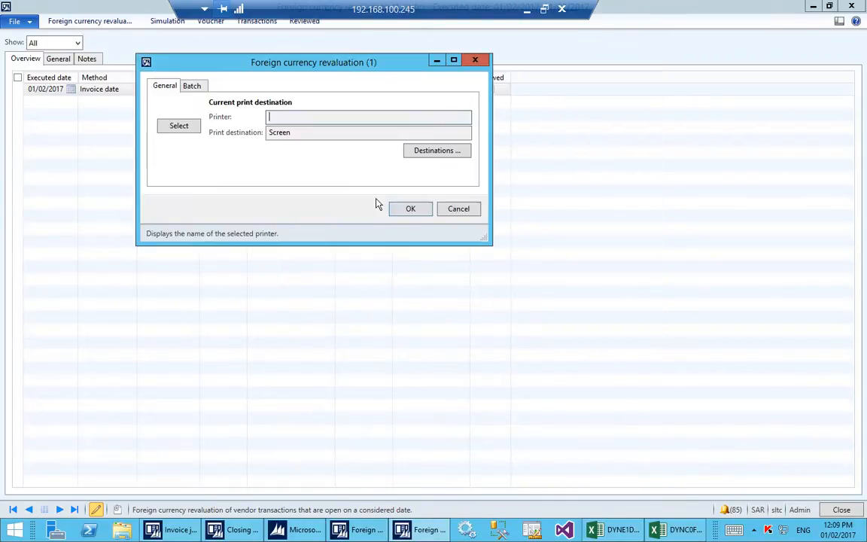
left_click(405, 214)
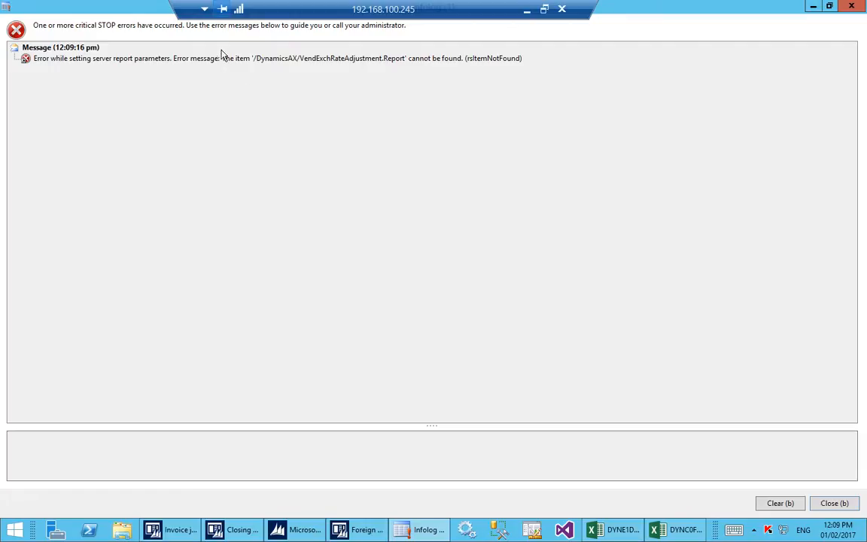
key("Escape")
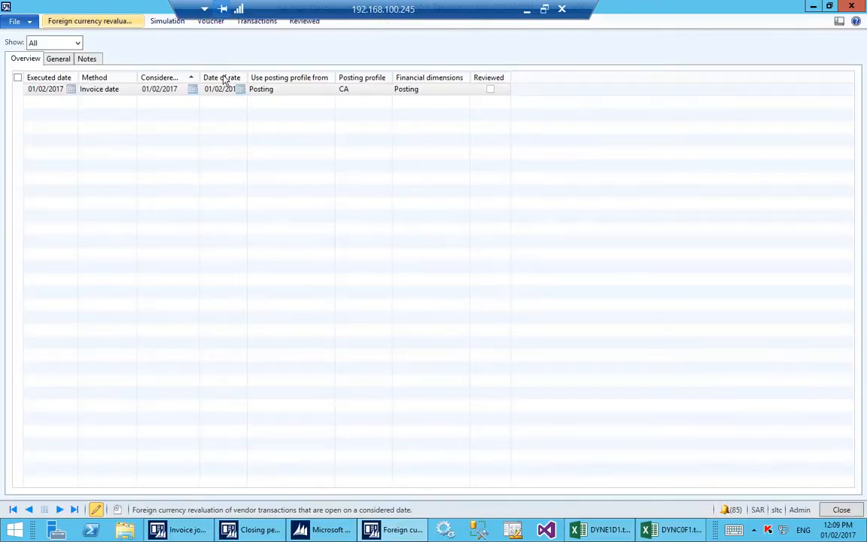
Check the voucher transactions of the listed revaluation record, and return to the revaluation list
left_click(211, 22)
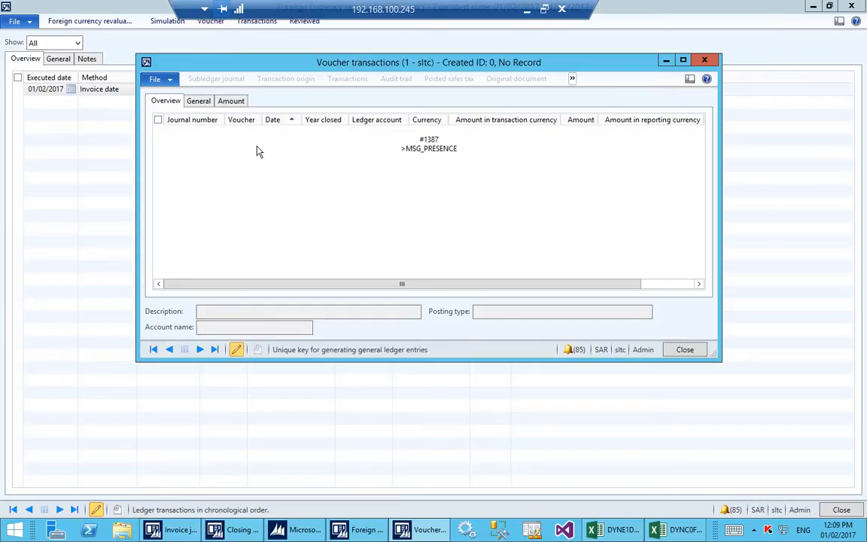
key("Escape")
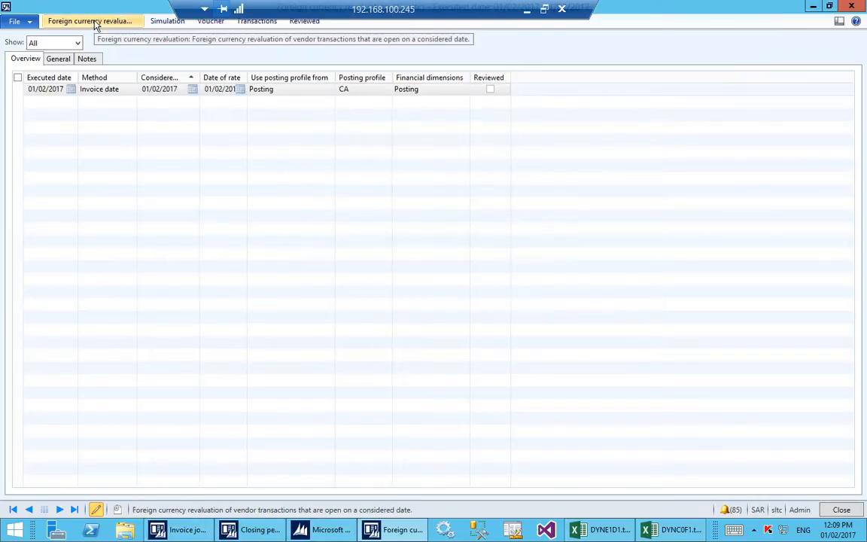
Start another foreign currency revaluation with the Standard method and check its considered date and date of rate
left_click(107, 22)
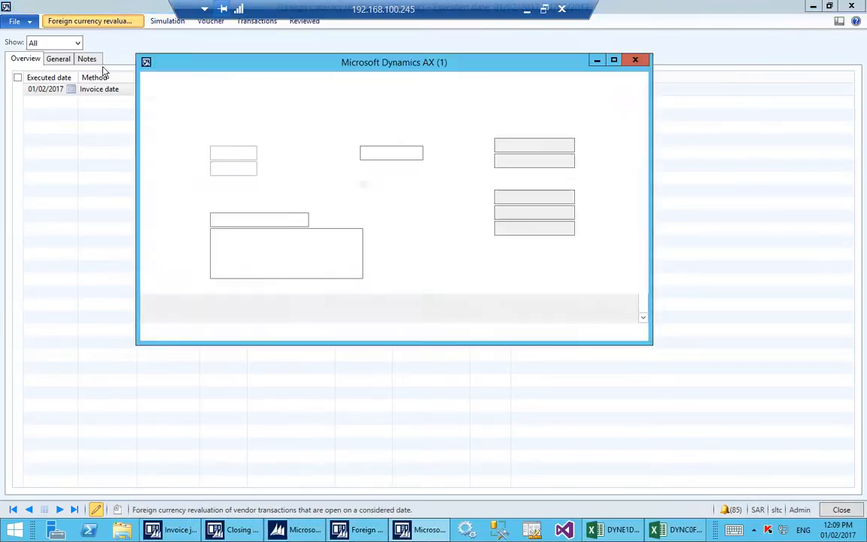
left_click(258, 139)
left_click(258, 141)
left_click(258, 141)
left_click(248, 152)
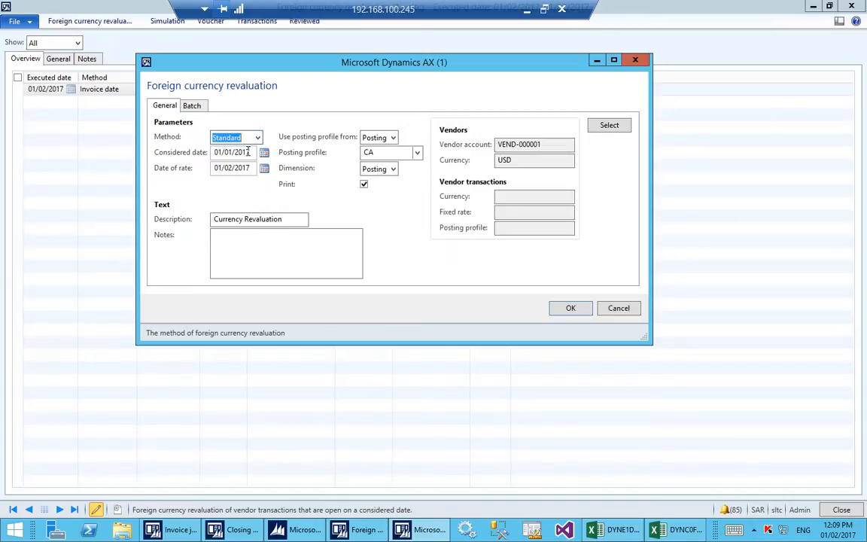
left_click(248, 152)
left_click(251, 168)
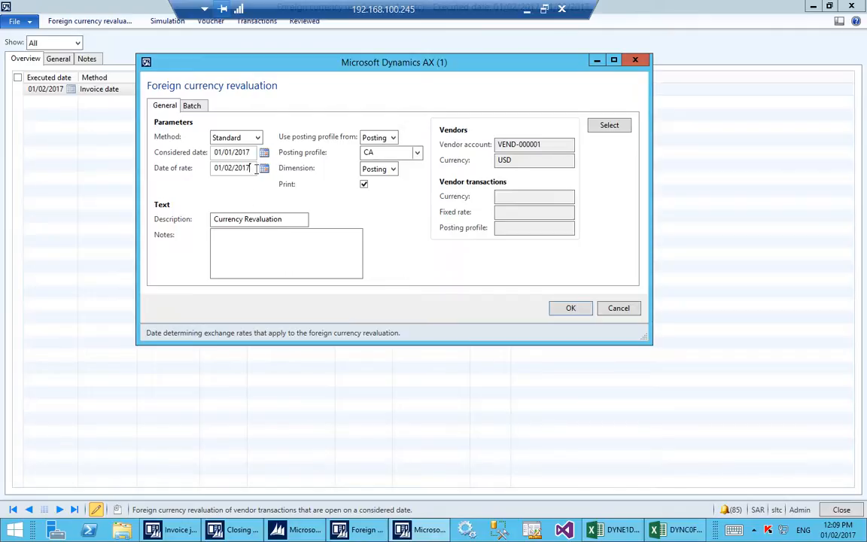
left_click(264, 152)
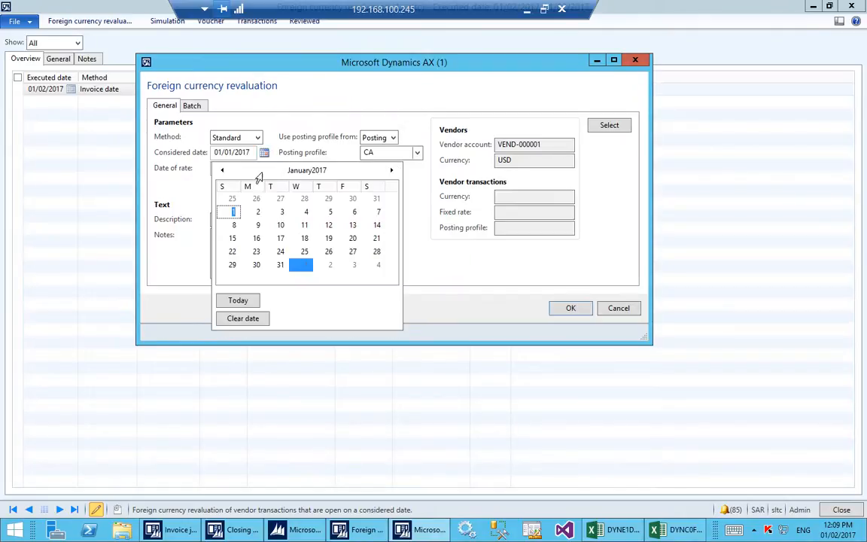
left_click(392, 170)
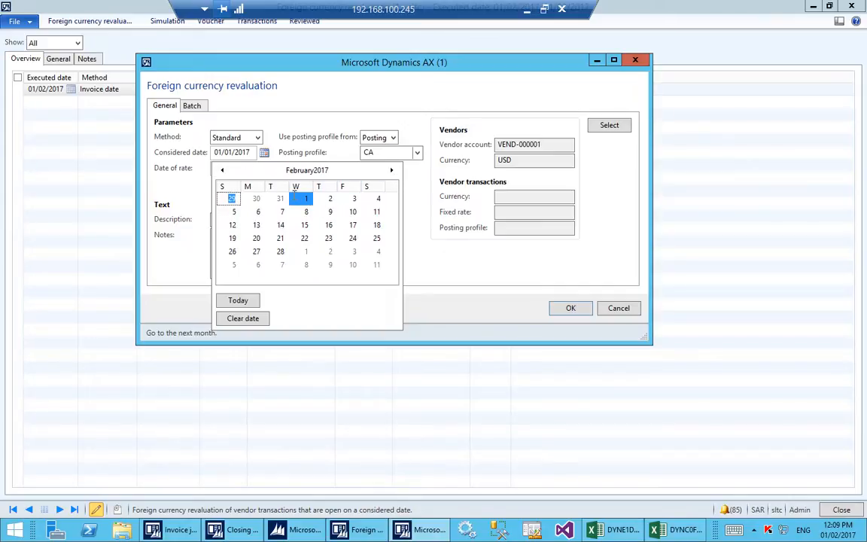
left_click(251, 155)
left_click(253, 169)
left_click(247, 154)
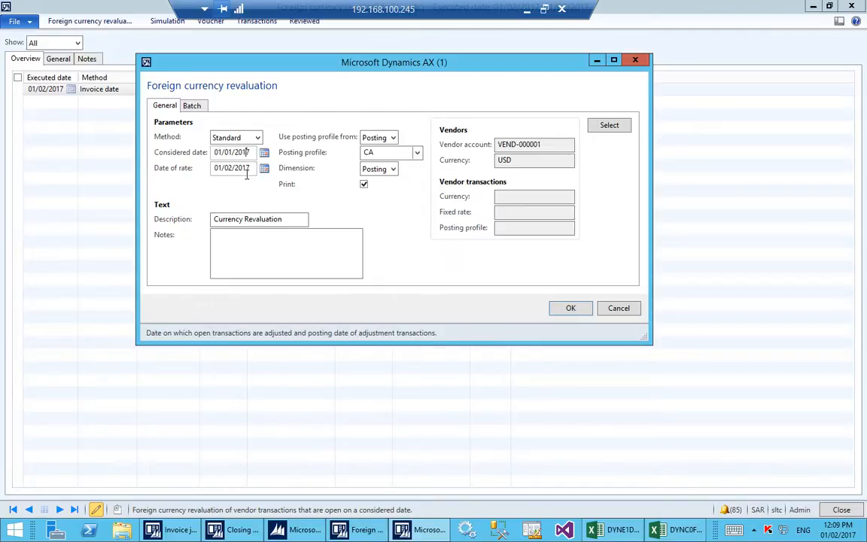
left_click(253, 170)
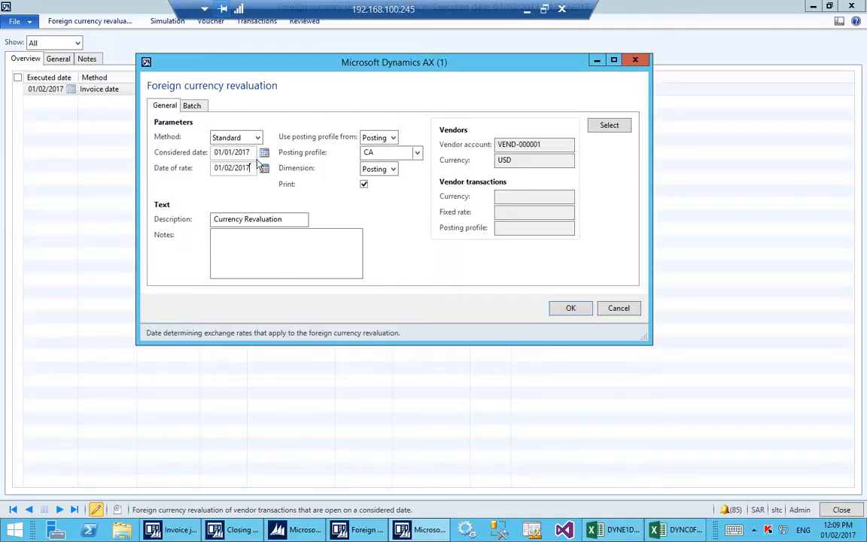
Set the considered date of the revaluation to 01/02/2017
left_click(263, 169)
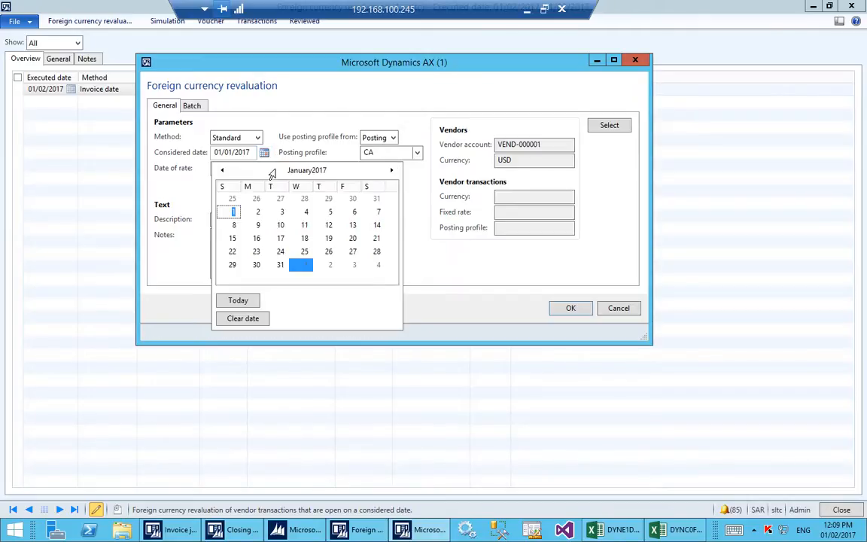
left_click(390, 171)
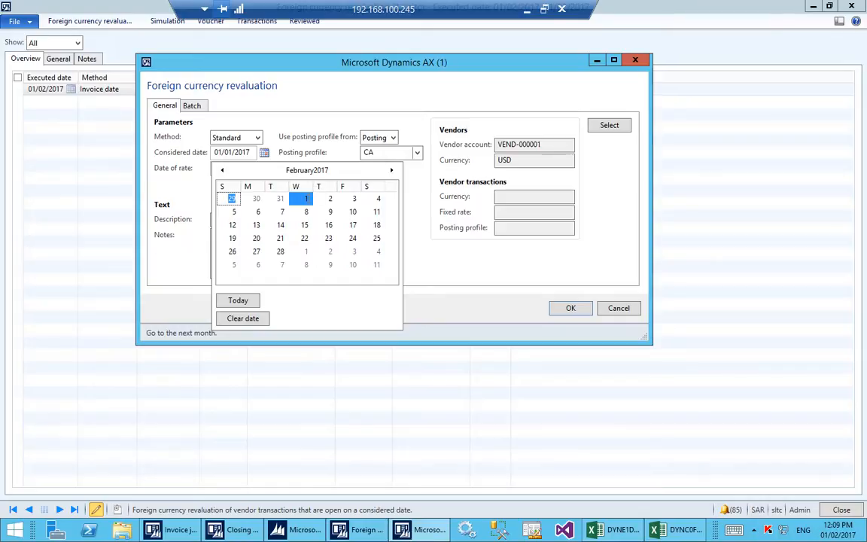
left_click(306, 199)
left_click(244, 244)
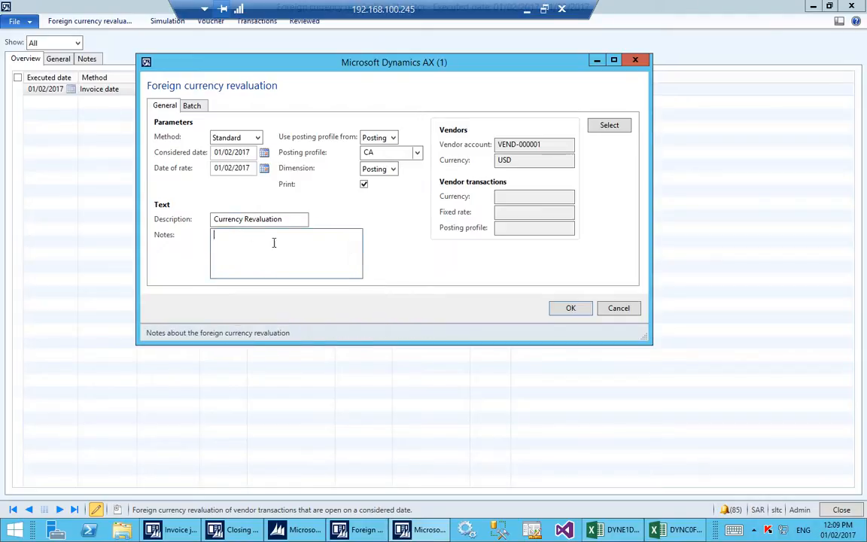
Run the Standard revaluation with the screen as print destination, and close the message log
left_click(563, 307)
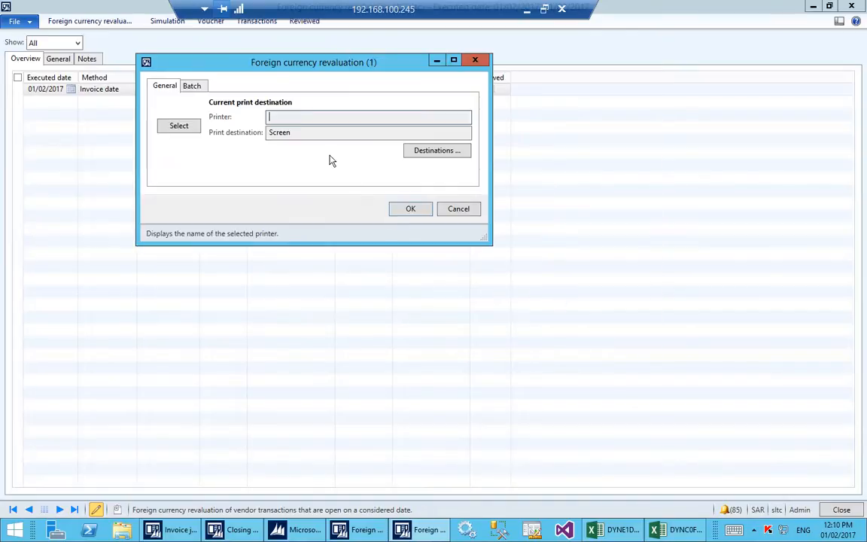
left_click(405, 210)
left_click(304, 58)
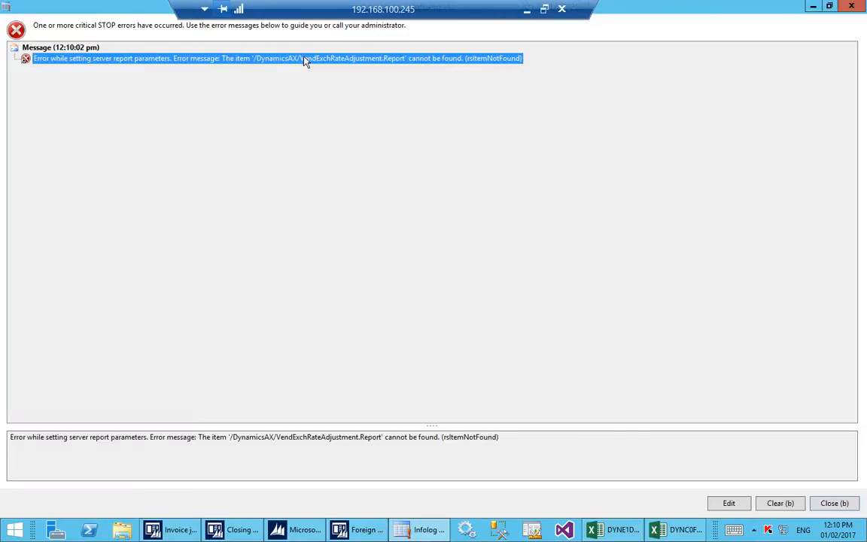
key("Escape")
Check the voucher and the vendor transactions of the listed revaluation record, and return to the revaluation list
left_click(279, 91)
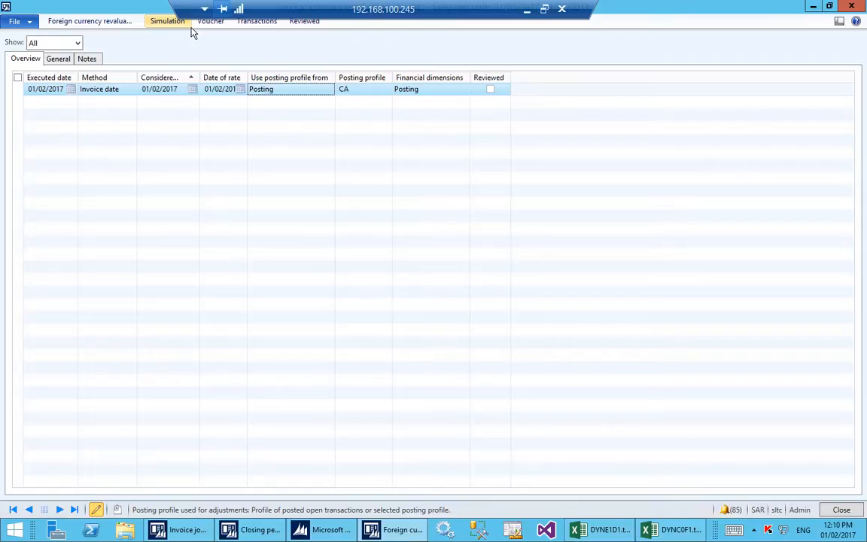
left_click(205, 23)
key("Escape")
left_click(257, 22)
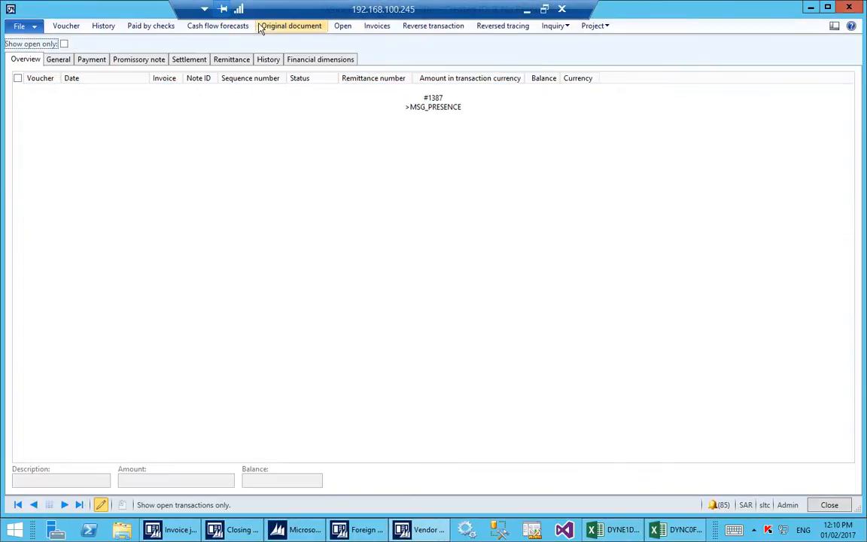
key("Escape")
Widen the Executed date column and check the method, considered date and posting profile source of the revaluation record
left_click(60, 85)
left_click(107, 90)
left_click_drag(137, 78, 113, 81)
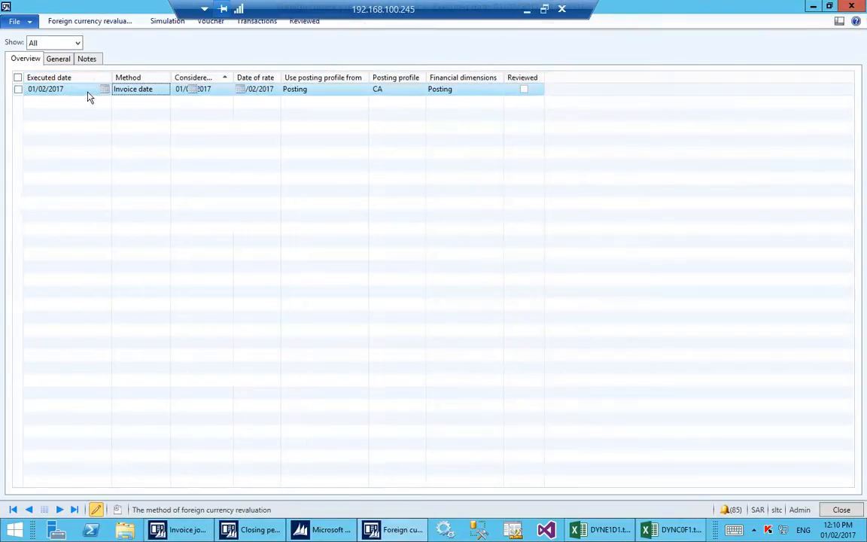
left_click(88, 94)
left_click(161, 91)
left_click(178, 93)
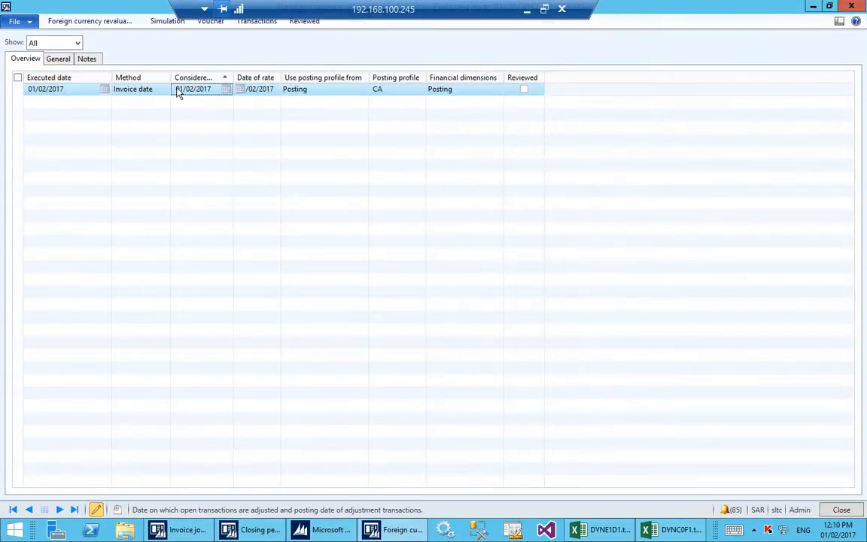
left_click(295, 99)
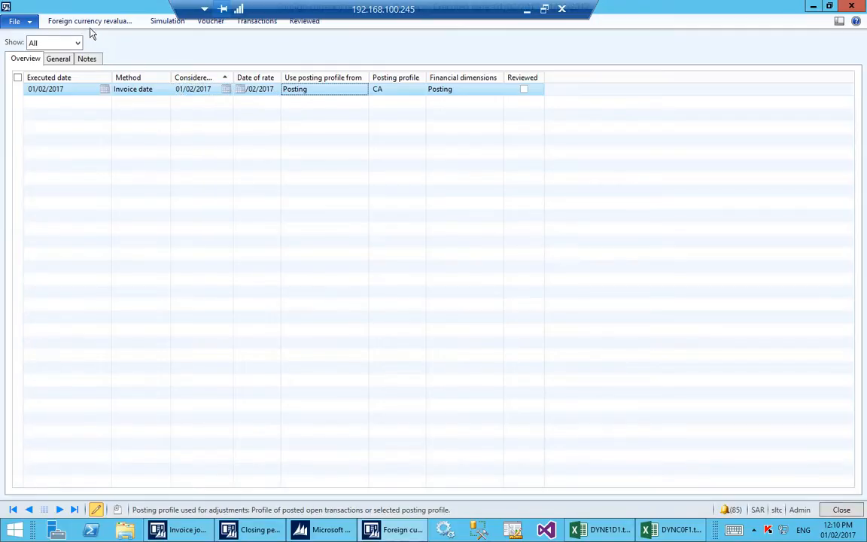
left_click(18, 90)
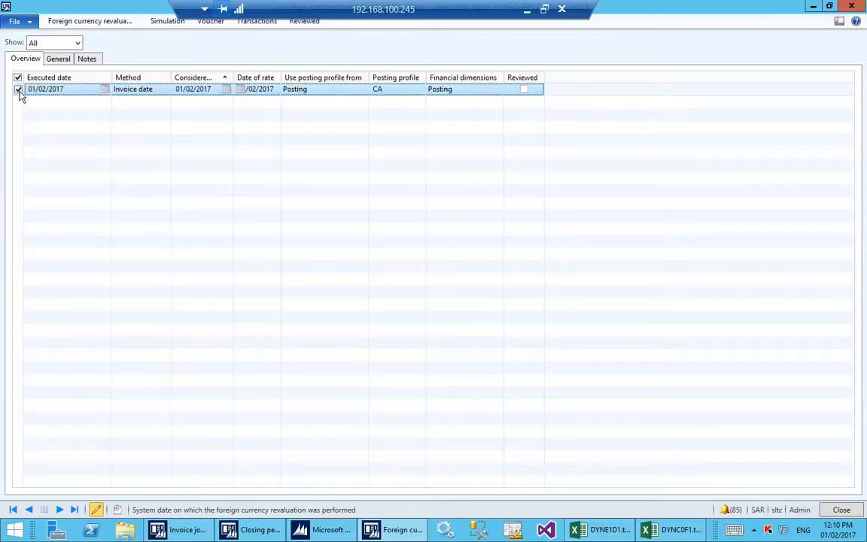
left_click(90, 88)
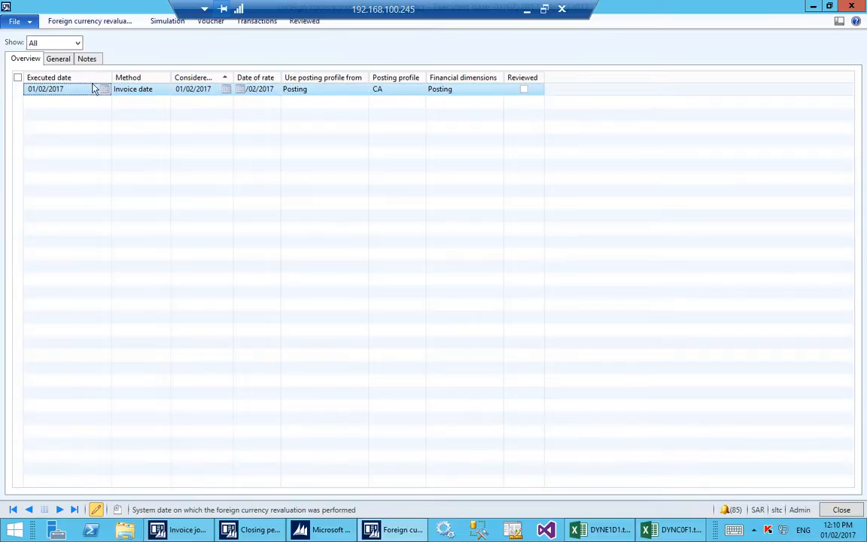
Open and leave the revaluation parameters, and check the voucher of the third revaluation in the list
left_click(118, 27)
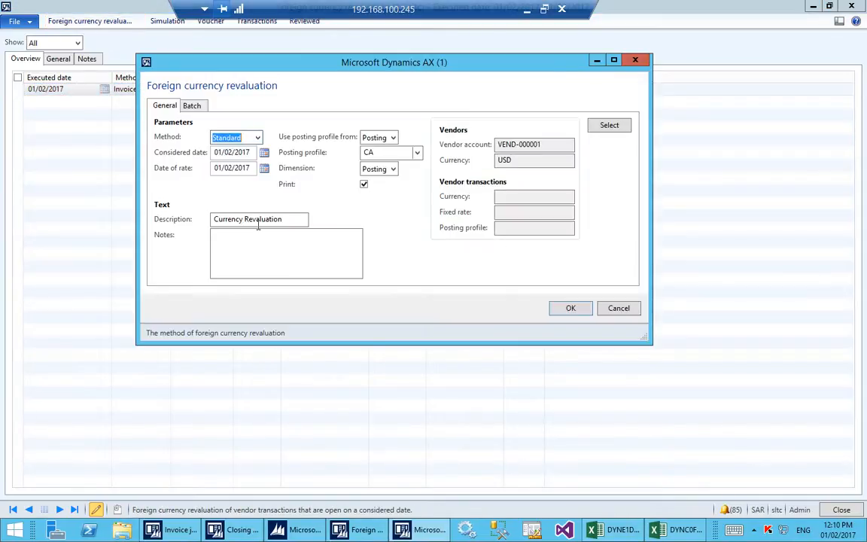
key("Return")
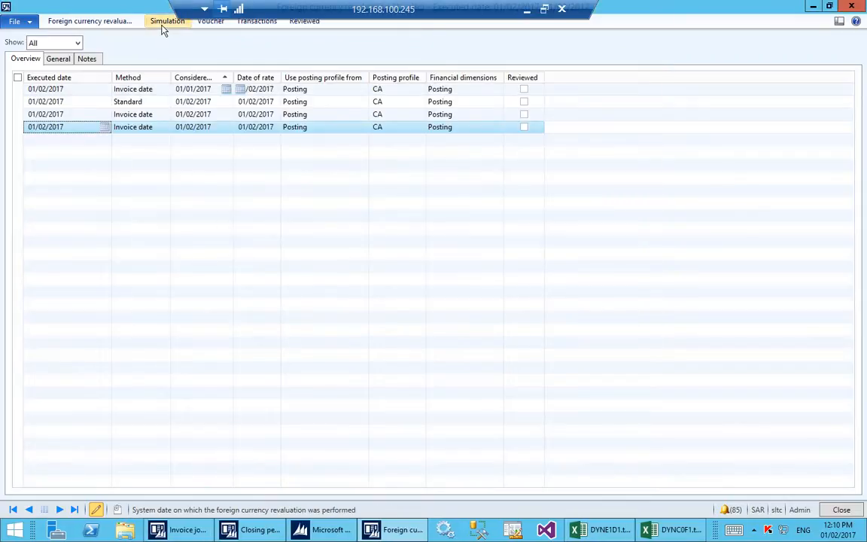
left_click(147, 114)
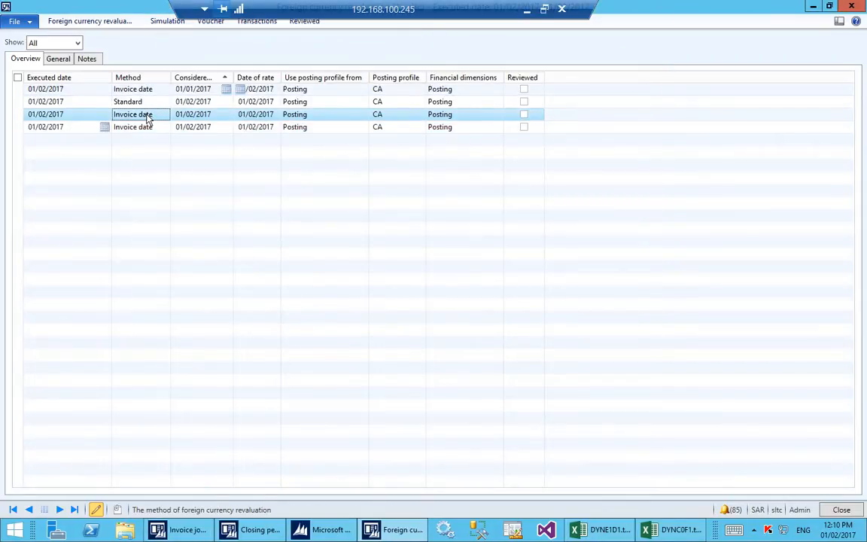
left_click(67, 117)
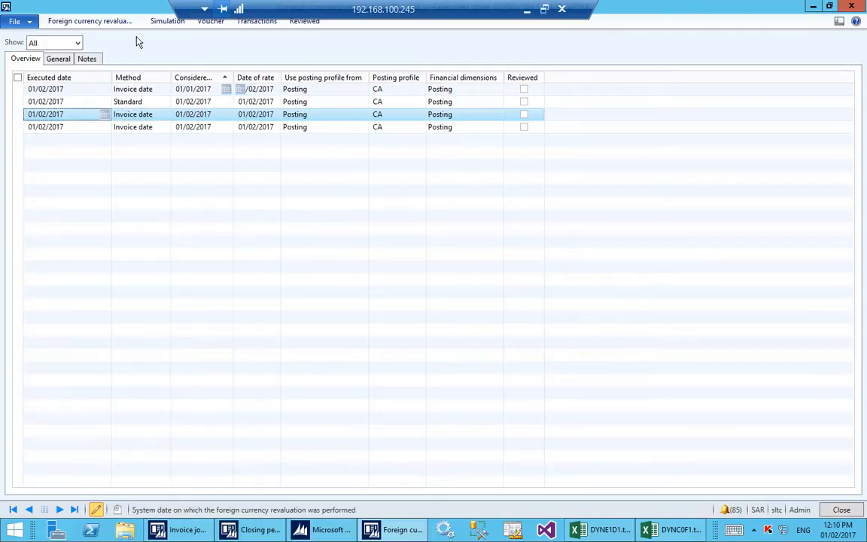
left_click(211, 21)
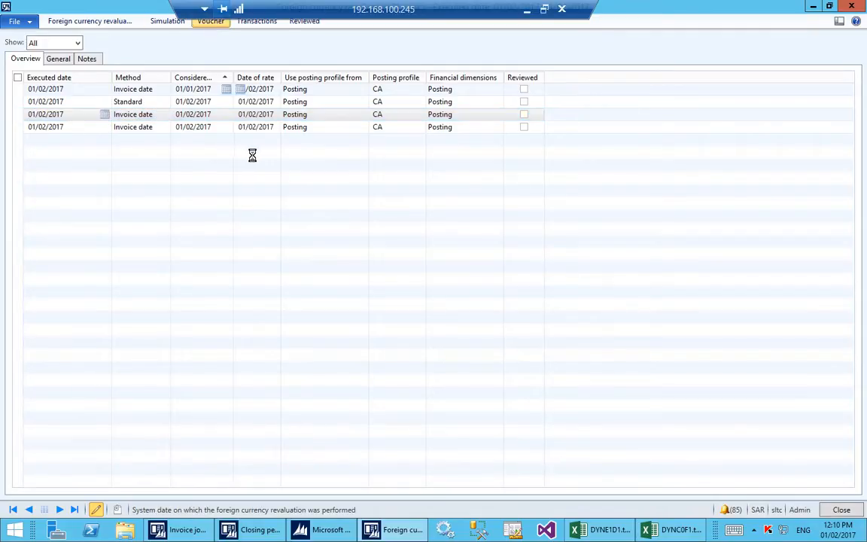
key("Escape")
Check the simulation parameters and the voucher of the last Invoice date revaluation in the list
left_click(135, 126)
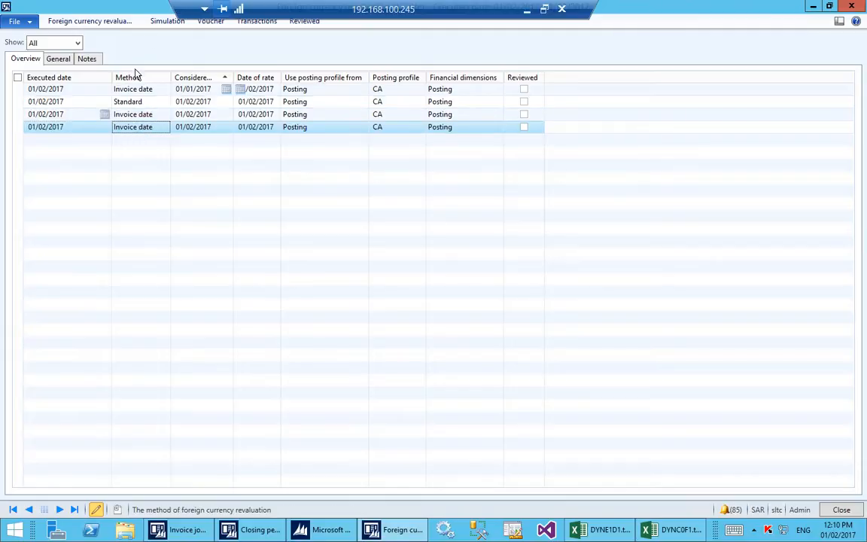
left_click(166, 22)
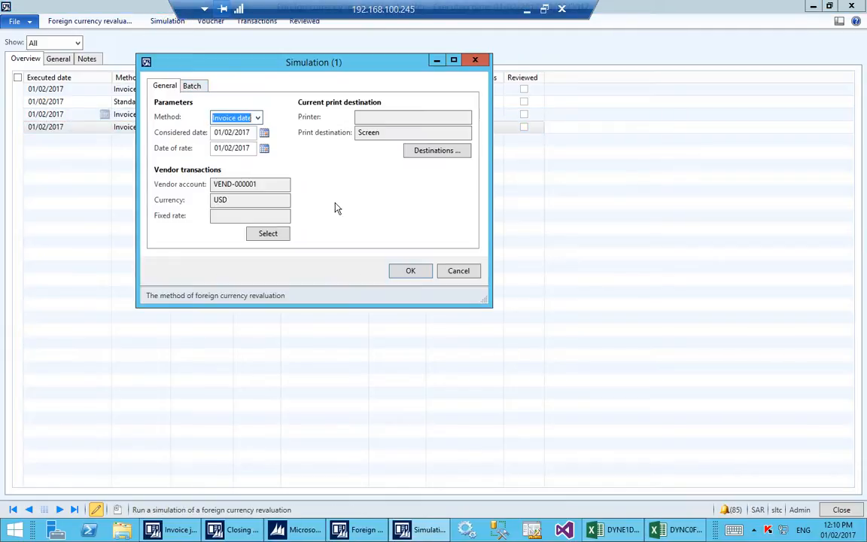
key("Escape")
left_click(211, 21)
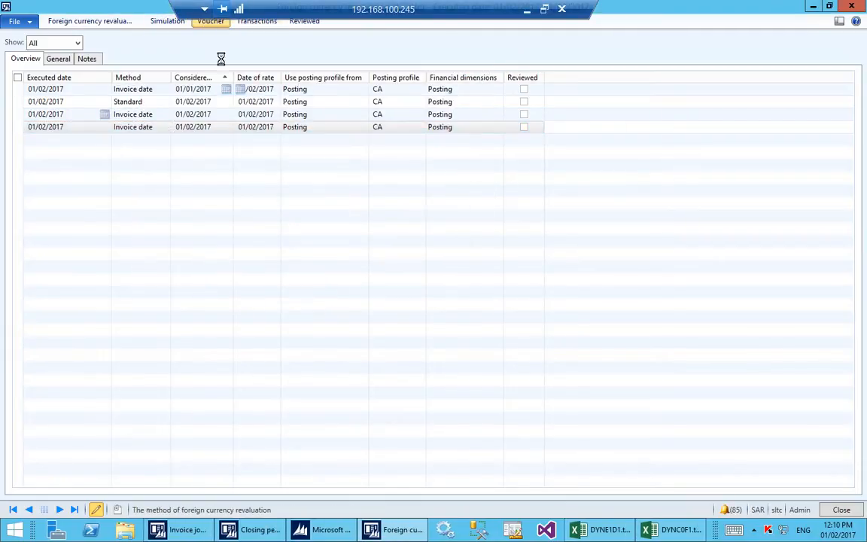
key("Escape")
Check the voucher and dates of the Standard revaluation, and select the Invoice date revaluation considered on 01/01/2017
left_click(128, 101)
left_click(210, 25)
key("Escape")
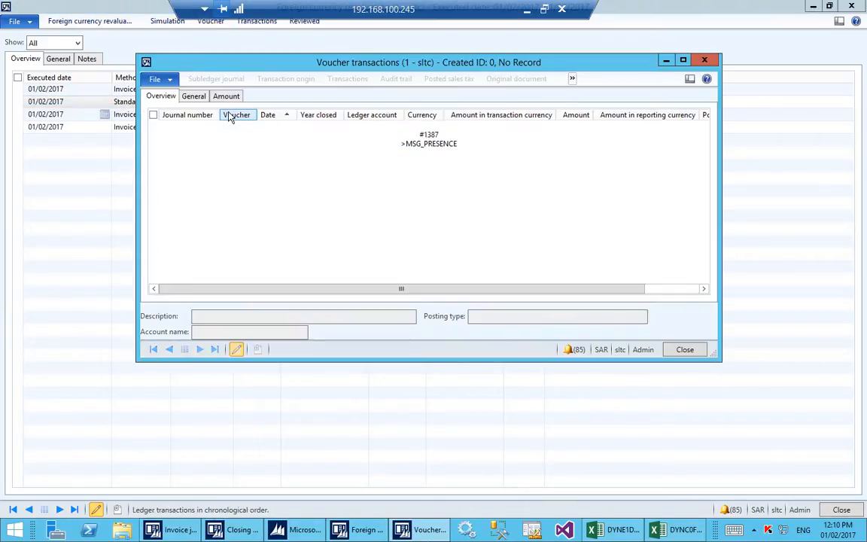
left_click(62, 102)
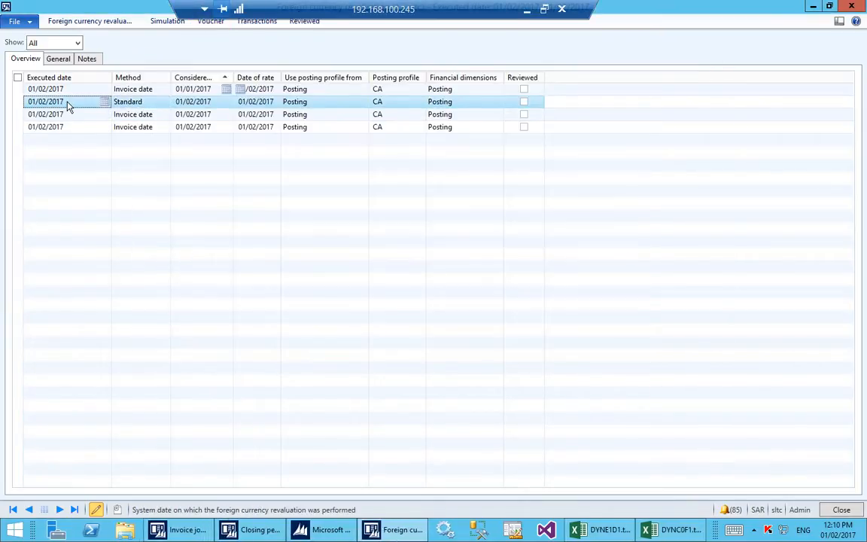
left_click(216, 106)
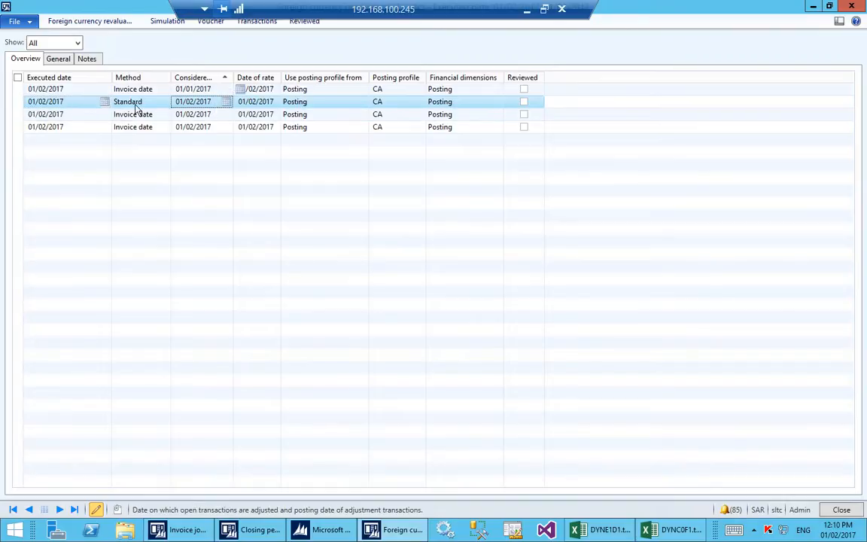
left_click(155, 90)
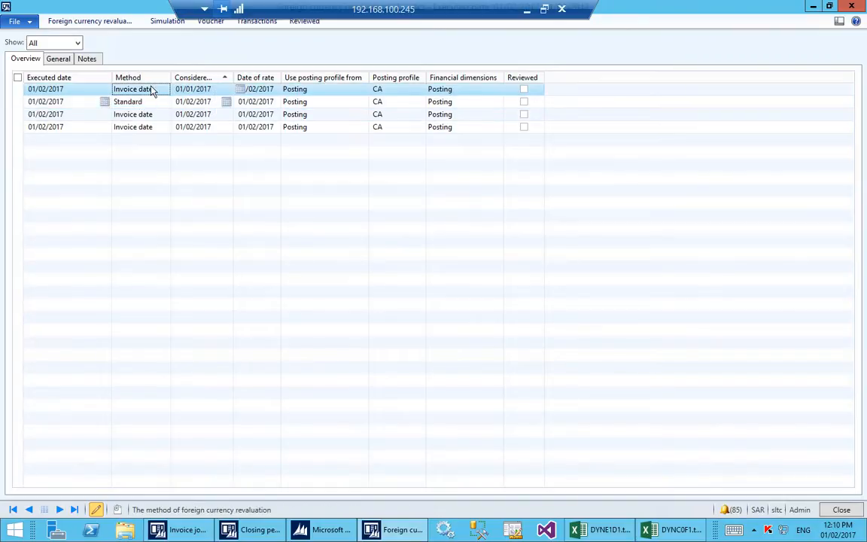
Start another foreign currency revaluation with the Invoice date method
left_click(124, 23)
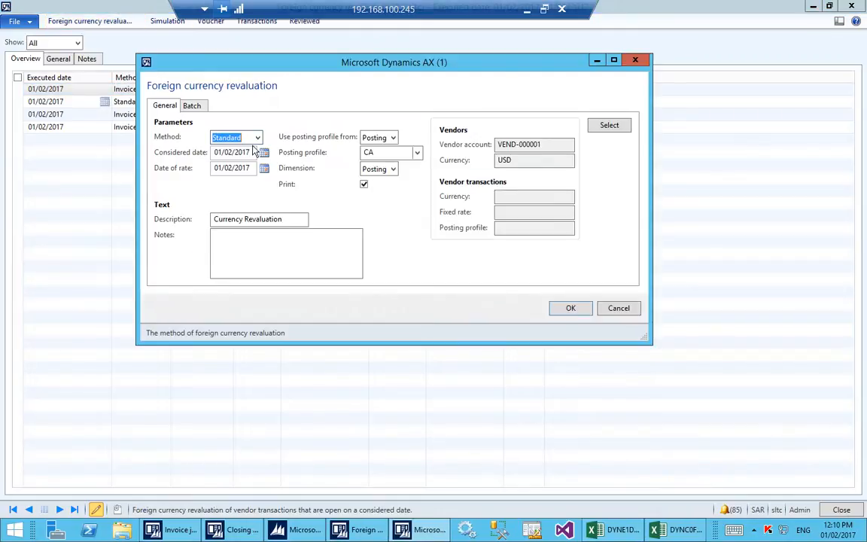
left_click(258, 137)
left_click(257, 138)
left_click(257, 138)
left_click(229, 172)
Move the revaluation dialog clear of the record list and check its considered date and date of rate
left_click_drag(195, 61, 277, 83)
left_click(306, 165)
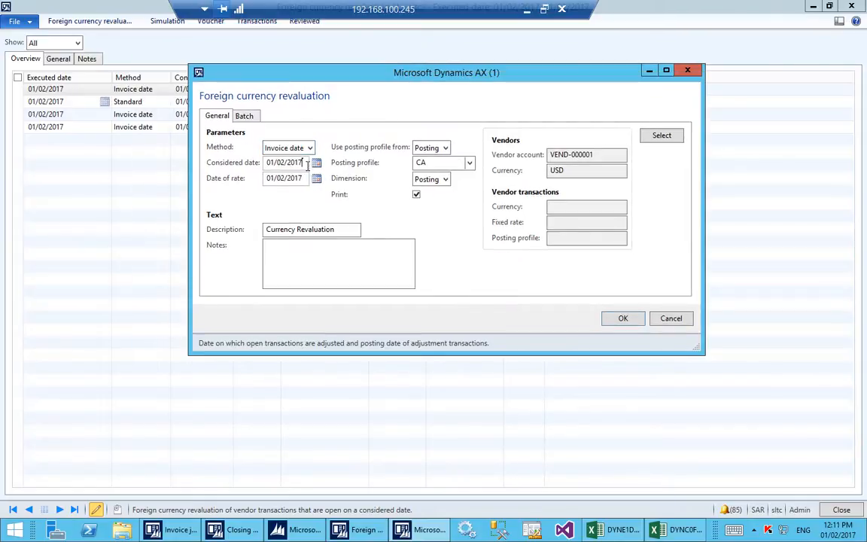
left_click_drag(259, 73, 391, 83)
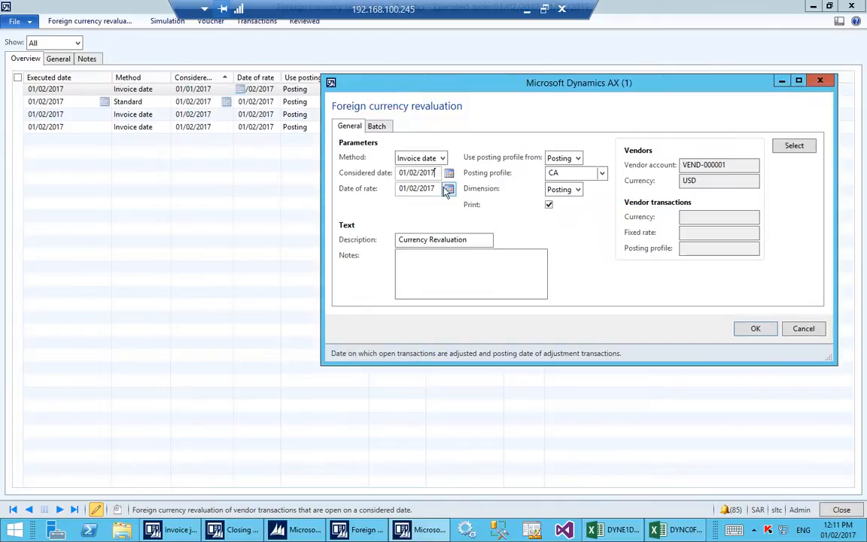
key("Tab")
left_click(427, 285)
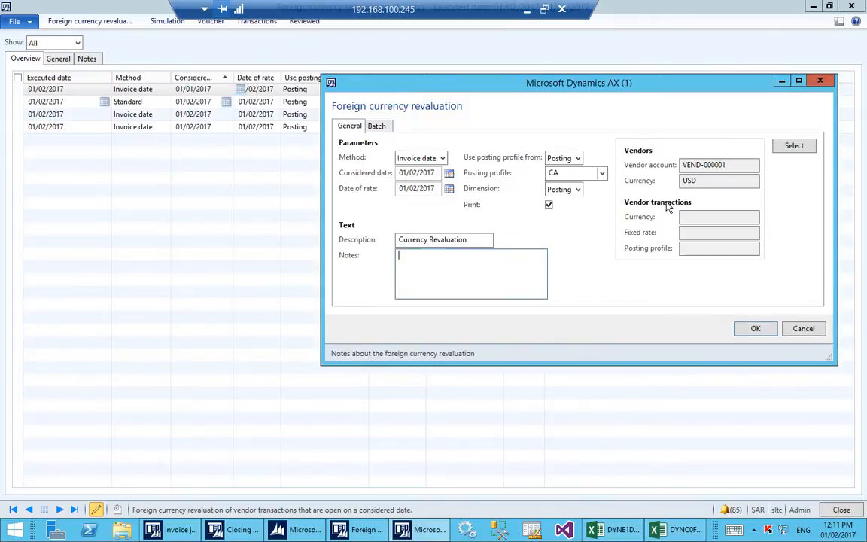
Run the Invoice date revaluation with considered date and date of rate 01/02/2017 for the USD vendor, and dismiss the message log
left_click(731, 164)
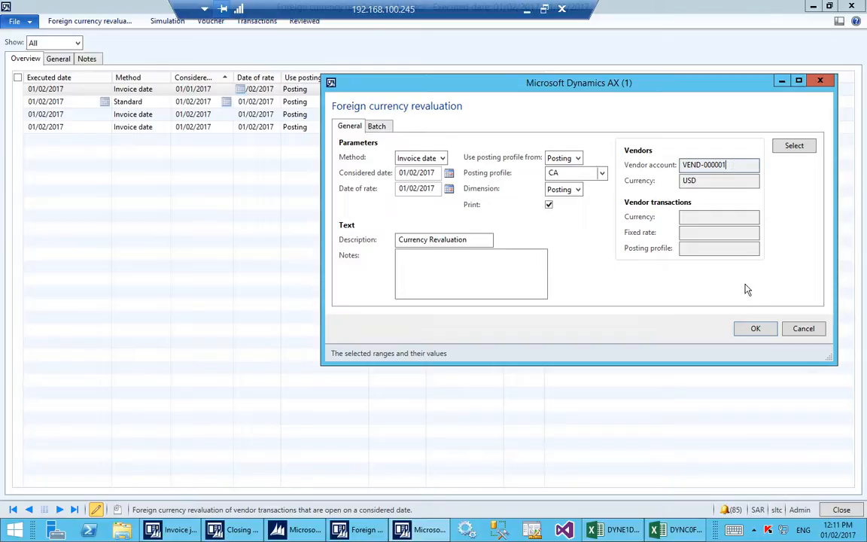
left_click(756, 331)
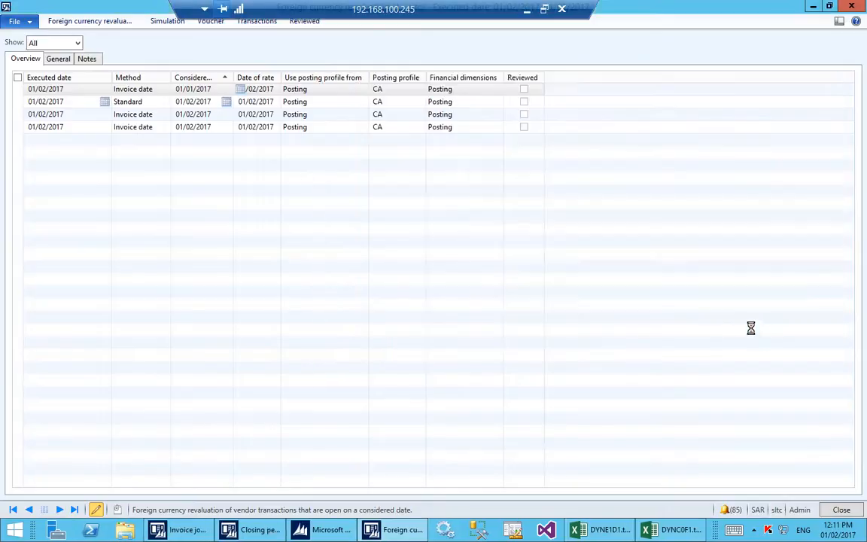
left_click(397, 206)
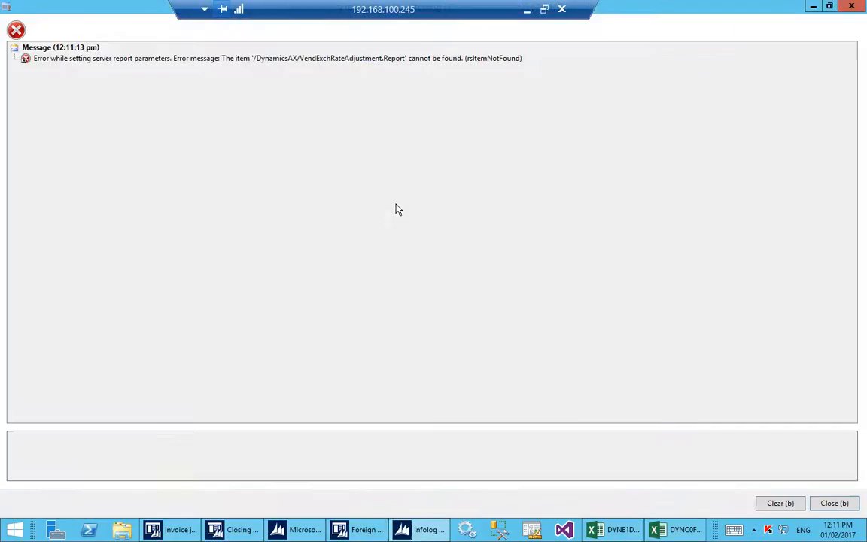
key("Escape")
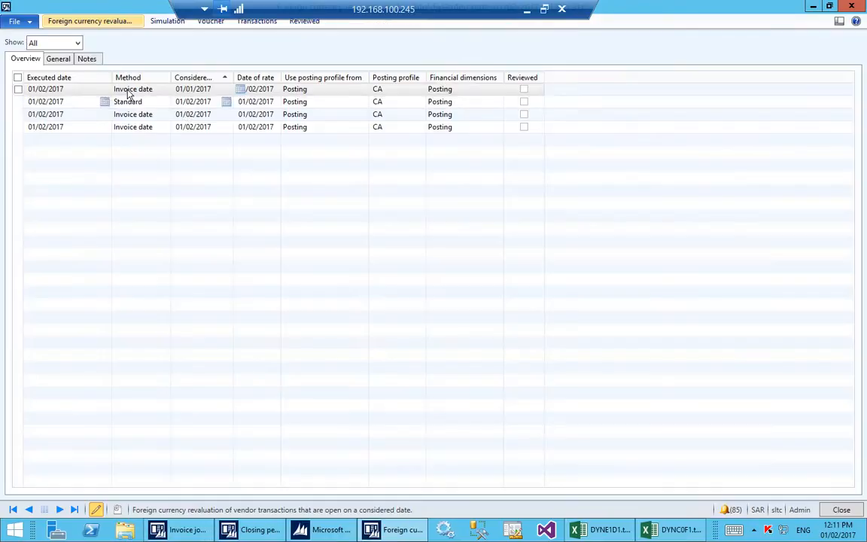
Filter the revaluation list to records that are not reviewed and select the last Invoice date revaluation
left_click(75, 43)
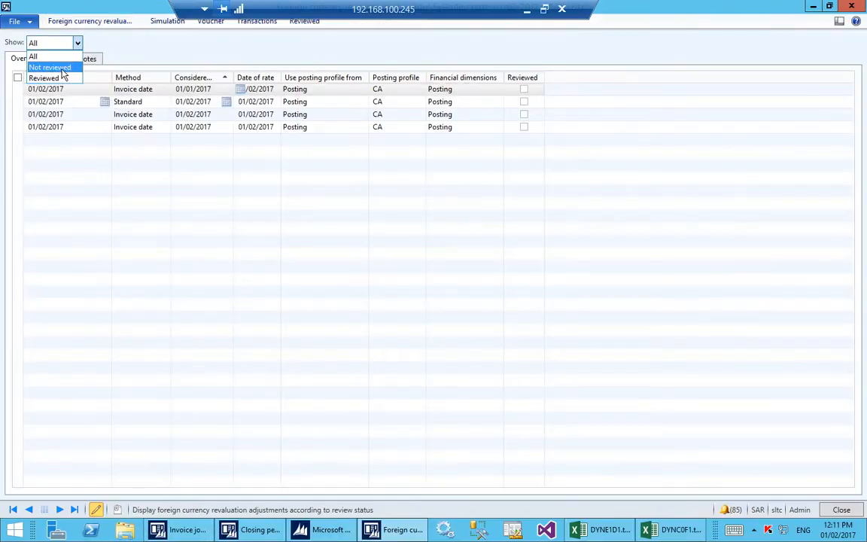
left_click(63, 68)
left_click(84, 140)
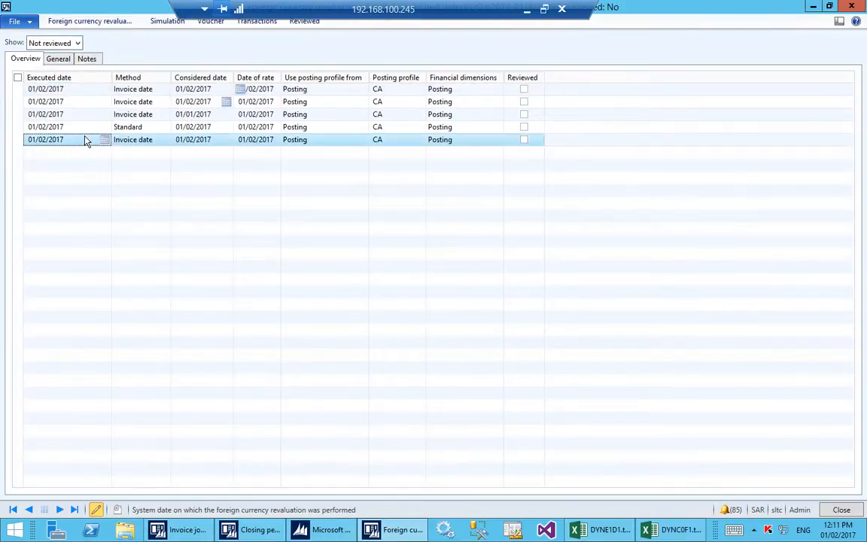
Check the voucher and transactions of the last revaluation in the list, and leave the foreign currency revaluation form
left_click(92, 21)
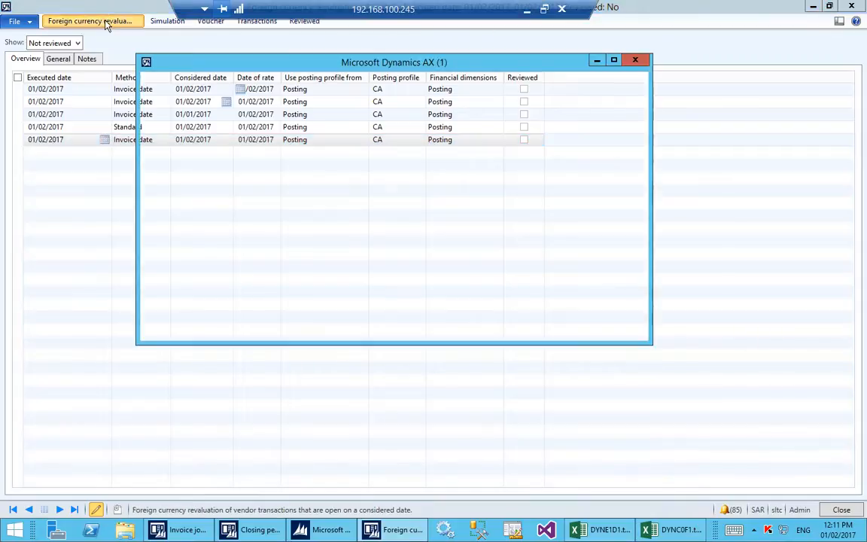
key("Escape")
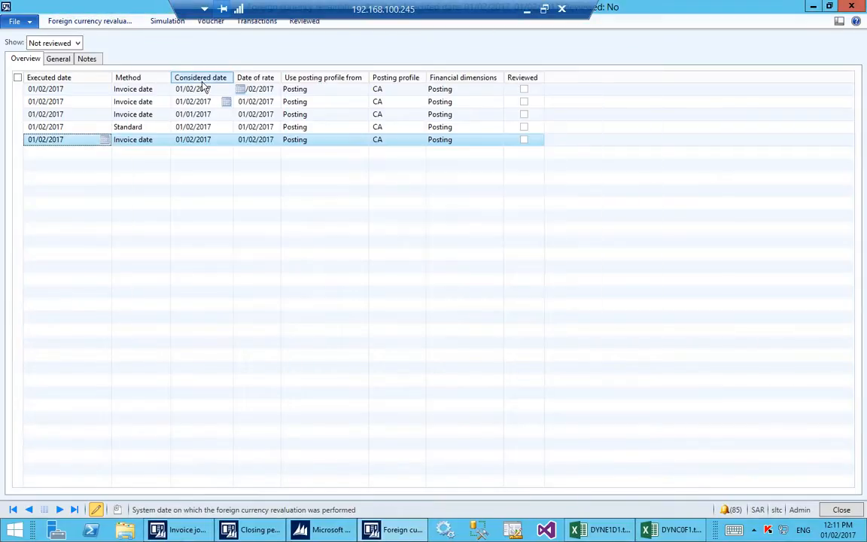
left_click(211, 21)
key("Escape")
left_click(256, 22)
key("Escape")
key("Up")
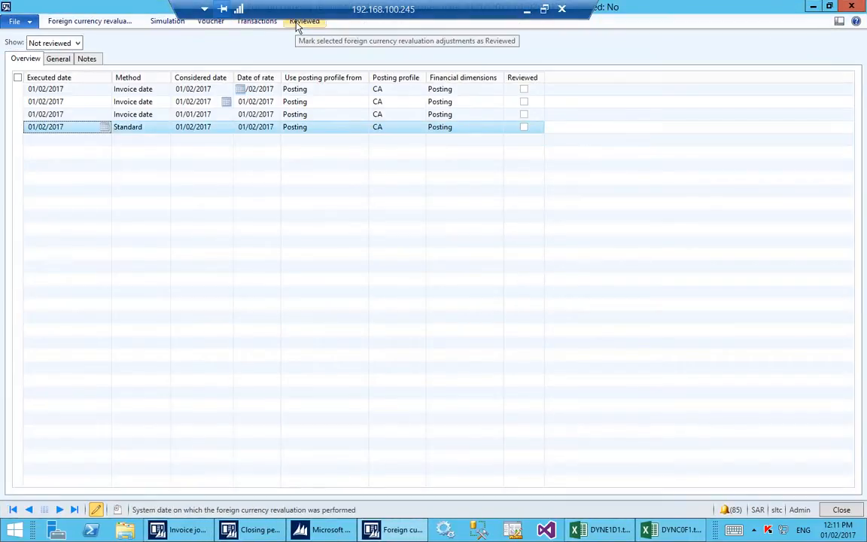
left_click(132, 131)
key("Escape")
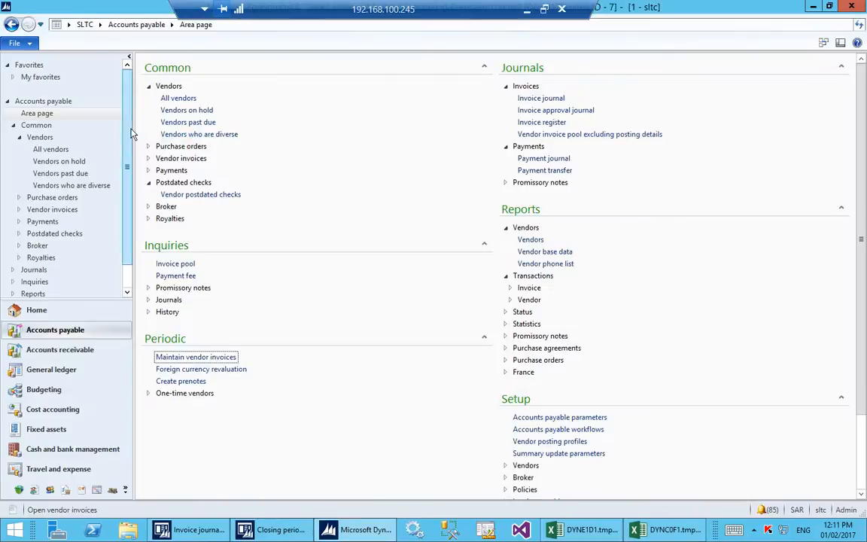
Go to the General ledger module and open the Trial balance list
left_click(99, 25)
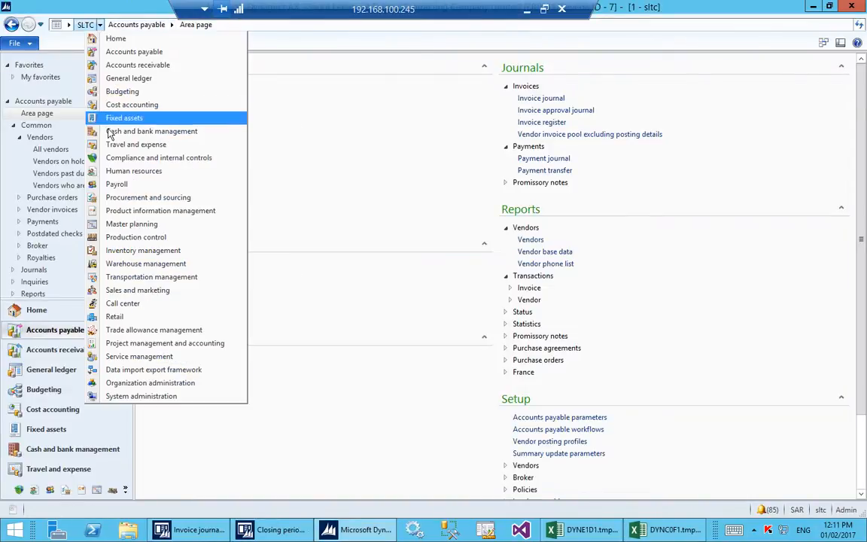
left_click(103, 78)
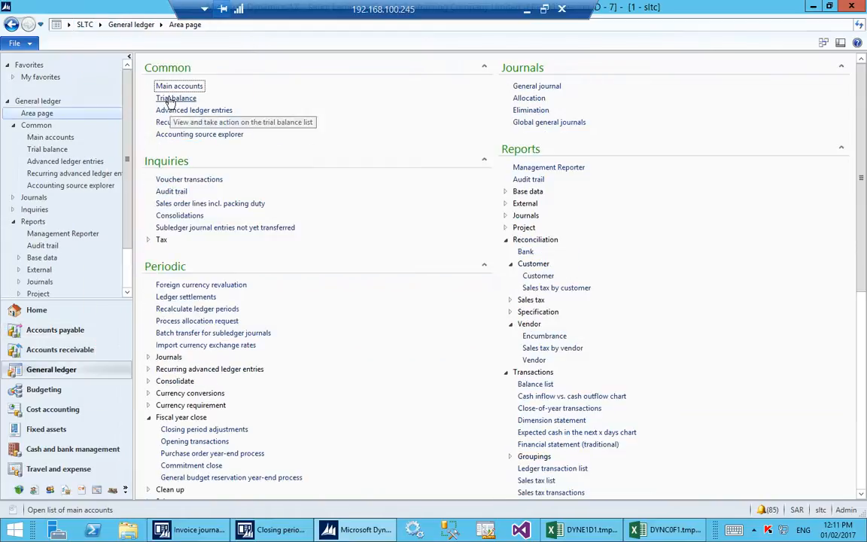
left_click(169, 99)
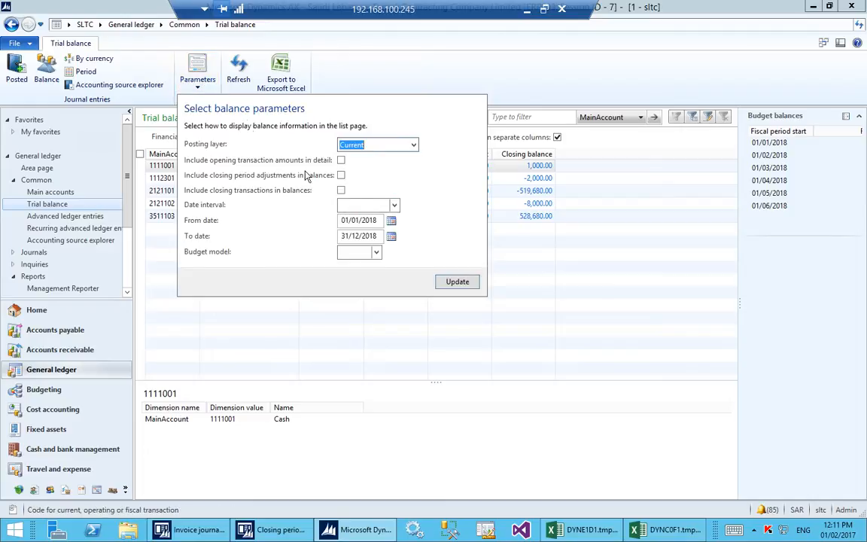
Update the trial balance to cover 01/01/2017 through 31/12/2017
left_click(378, 219)
key("BackSpace")
type("7")
left_click(380, 236)
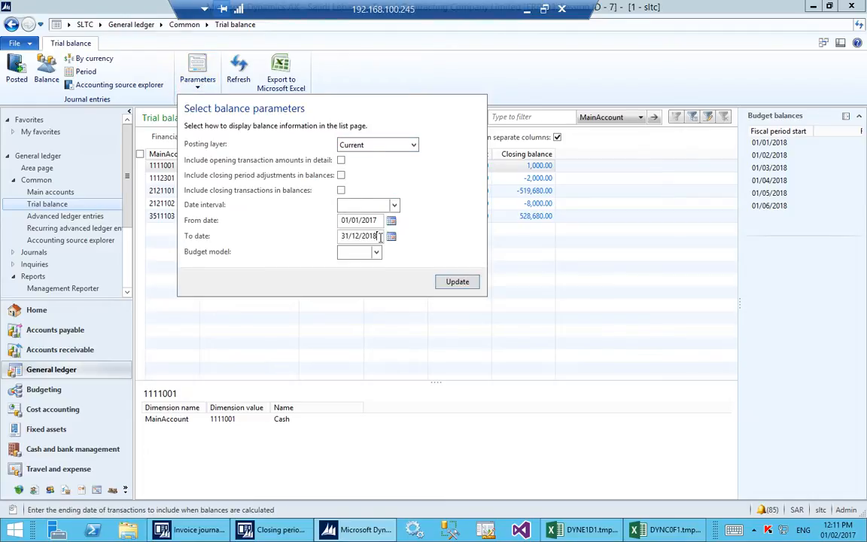
key("BackSpace")
type("7")
key("Tab")
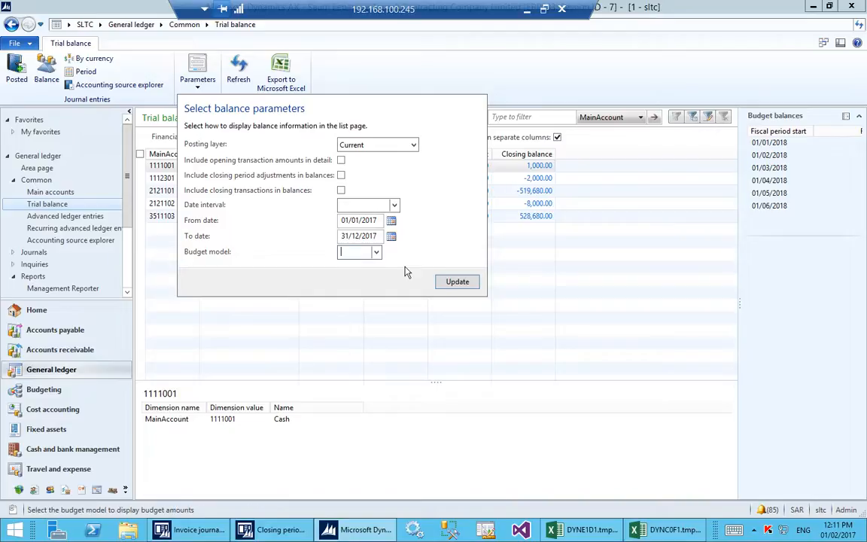
left_click(457, 281)
Select the FOREX-Realize Loss account, widen the Closing balance column, and open the account's posted transactions
left_click(163, 241)
left_click(167, 254)
left_click(194, 267)
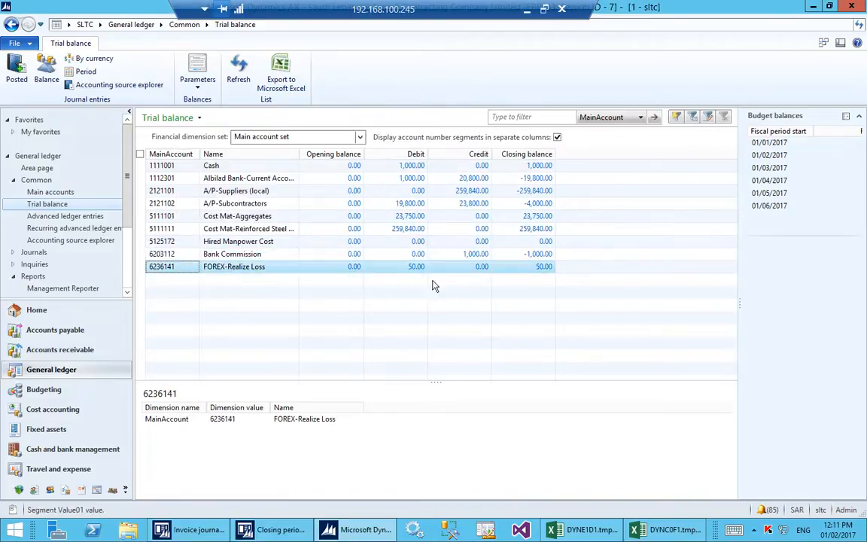
left_click_drag(555, 154, 587, 153)
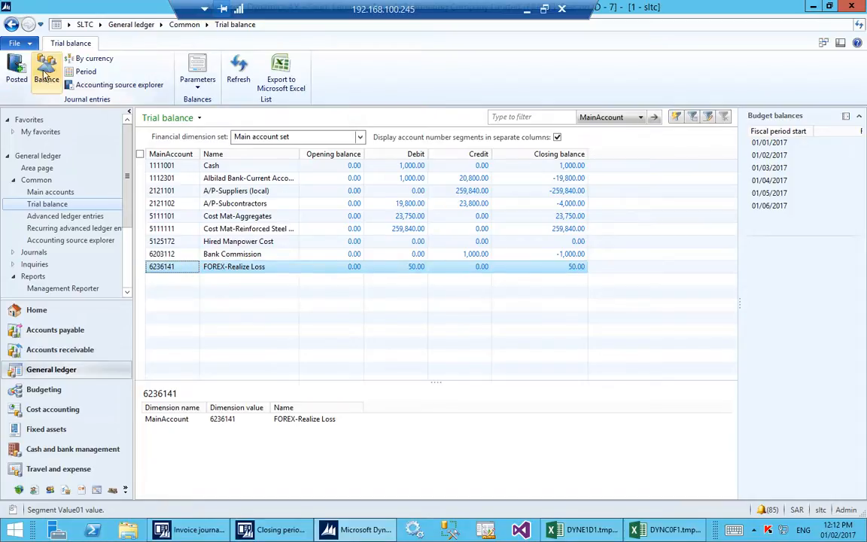
left_click(20, 68)
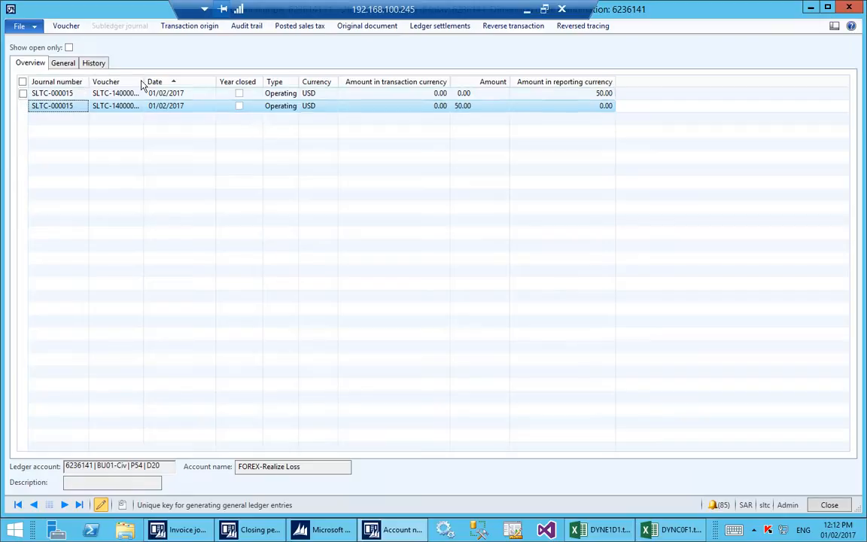
Widen the Voucher column, sort the posted transactions by voucher, and select the second entry
left_click_drag(143, 81, 195, 80)
left_click(174, 94)
left_click(174, 110)
left_click(120, 81)
left_click(126, 93)
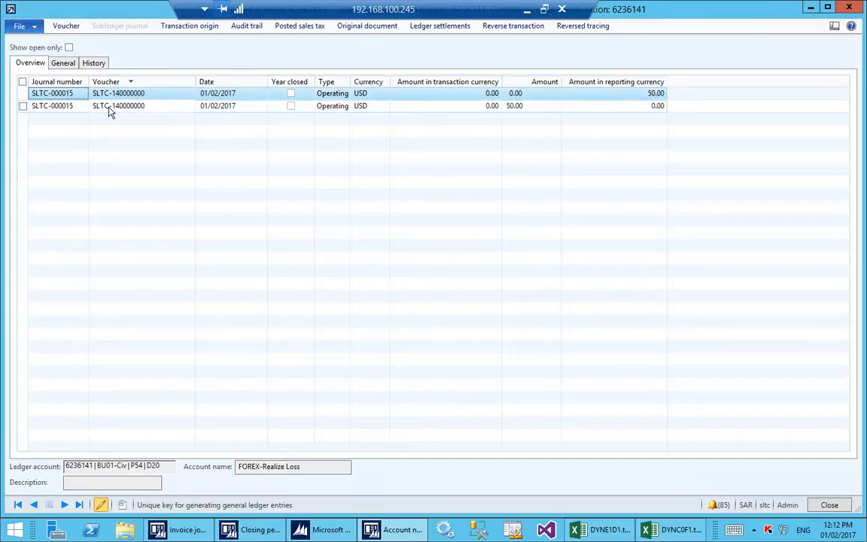
left_click(111, 108)
Open the voucher transactions of the selected entry, check their ledger accounts, and maximize the window
left_click(57, 27)
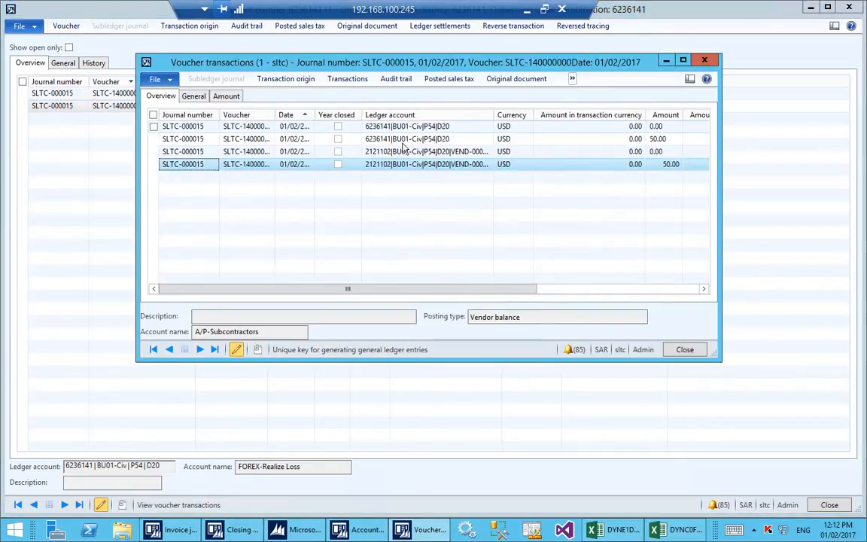
left_click(373, 126)
left_click(386, 164)
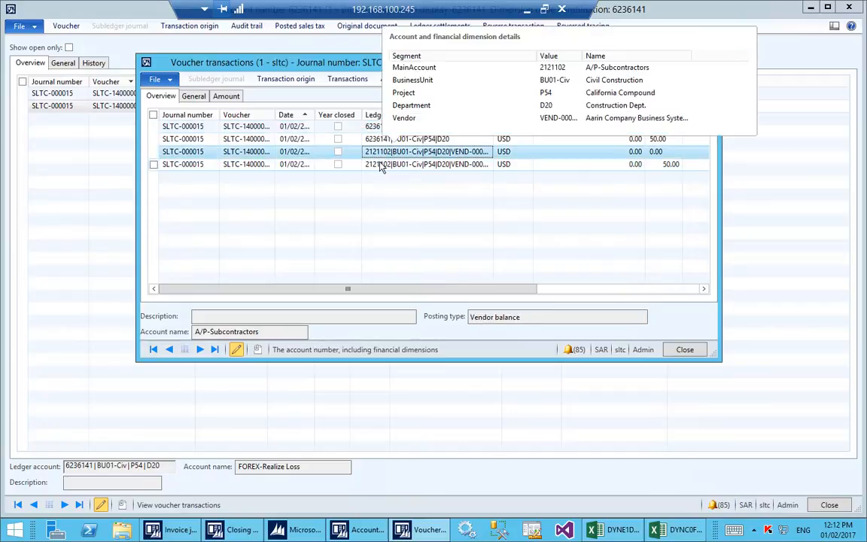
double_click(313, 63)
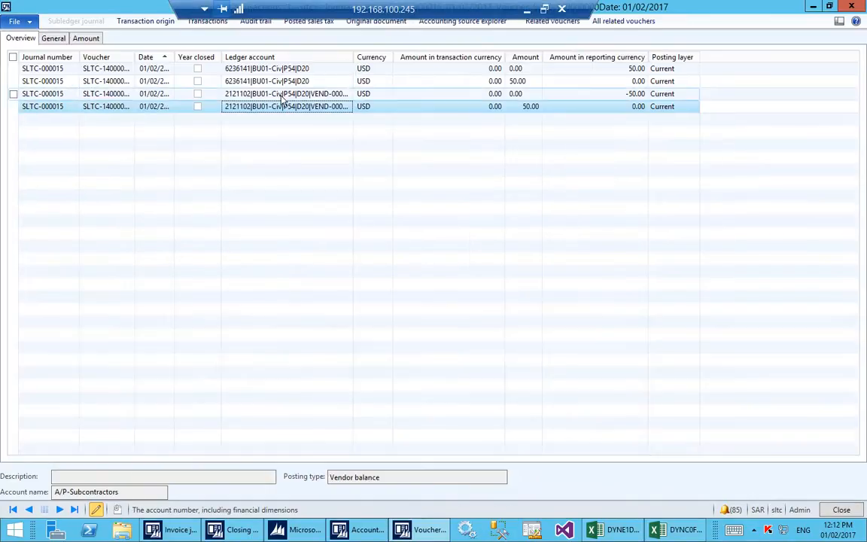
Check the account and dimension details of all four voucher lines and fit the Ledger account column to its contents
left_click(265, 95)
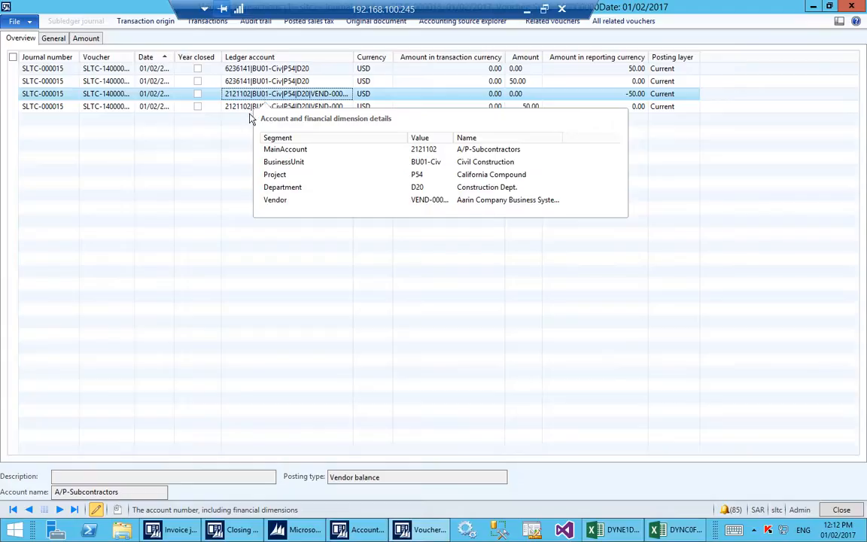
left_click(241, 108)
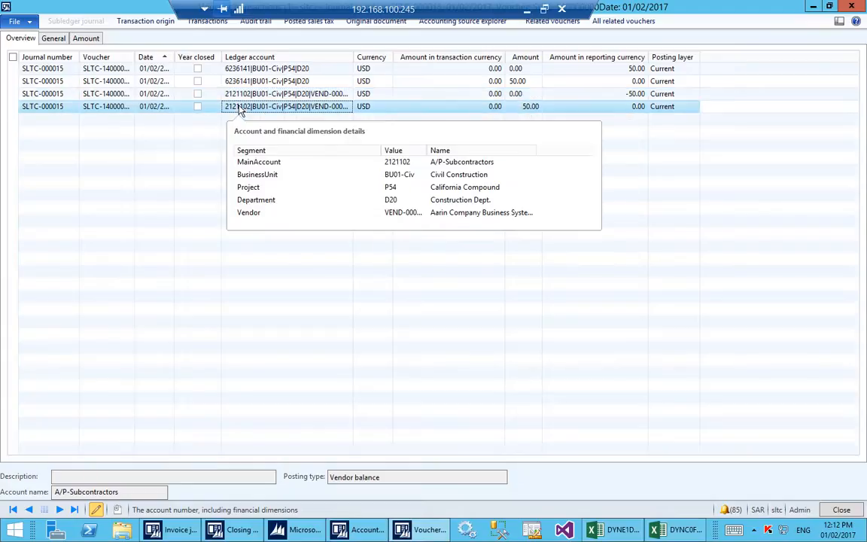
left_click(247, 69)
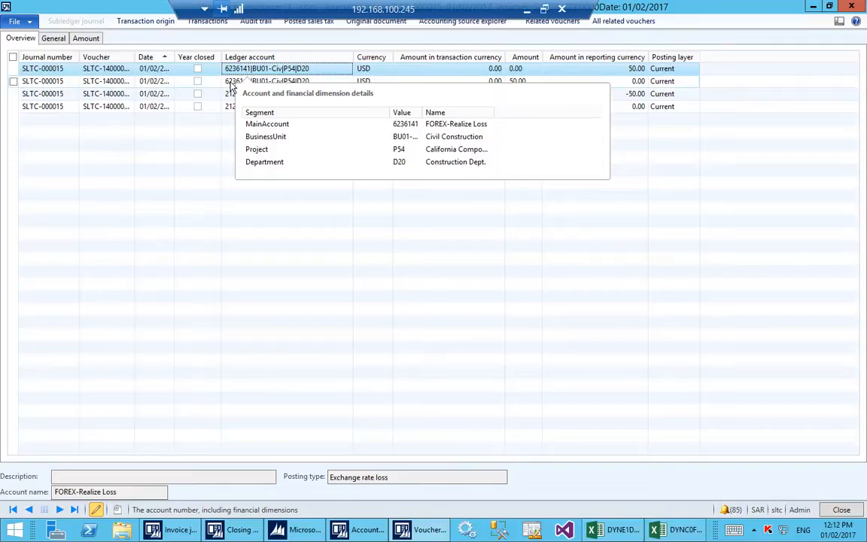
left_click(232, 82)
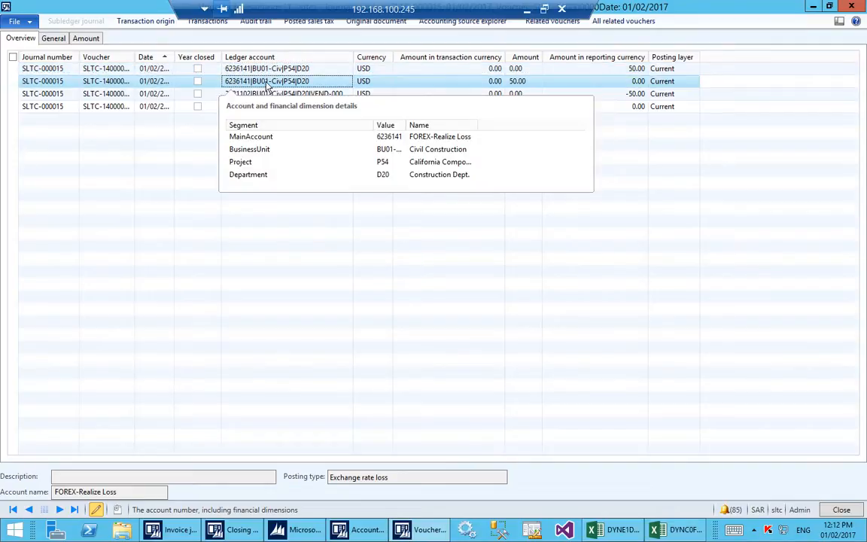
double_click(354, 57)
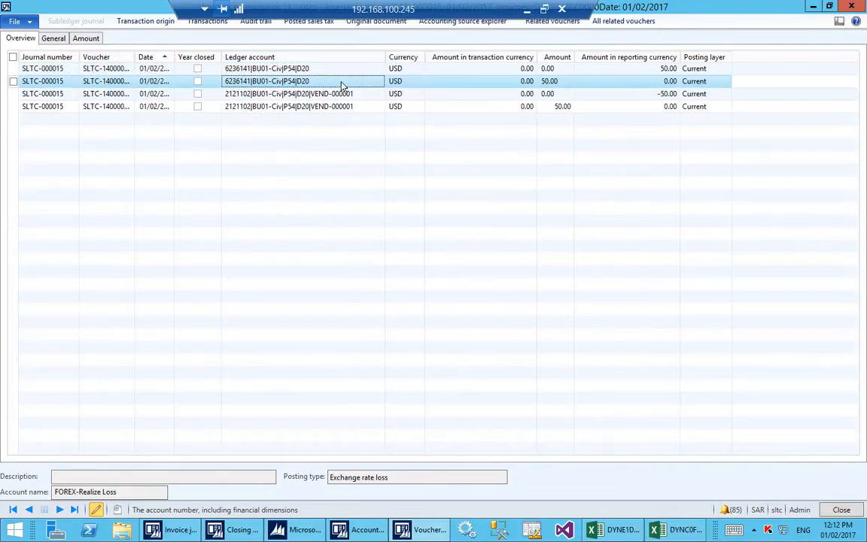
mouse_move(342, 84)
Compare the two A/P-Subcontractors lines of the voucher and widen the Voucher column to show full numbers
left_click(299, 97)
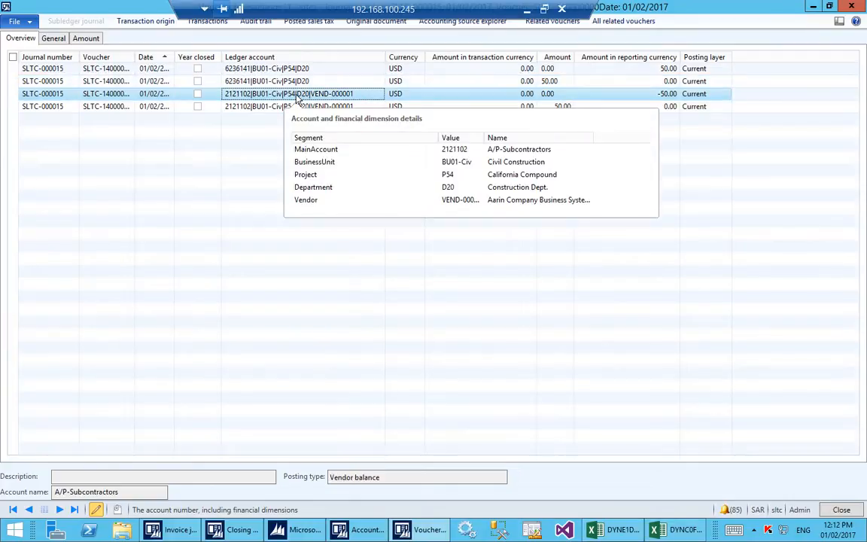
left_click(267, 110)
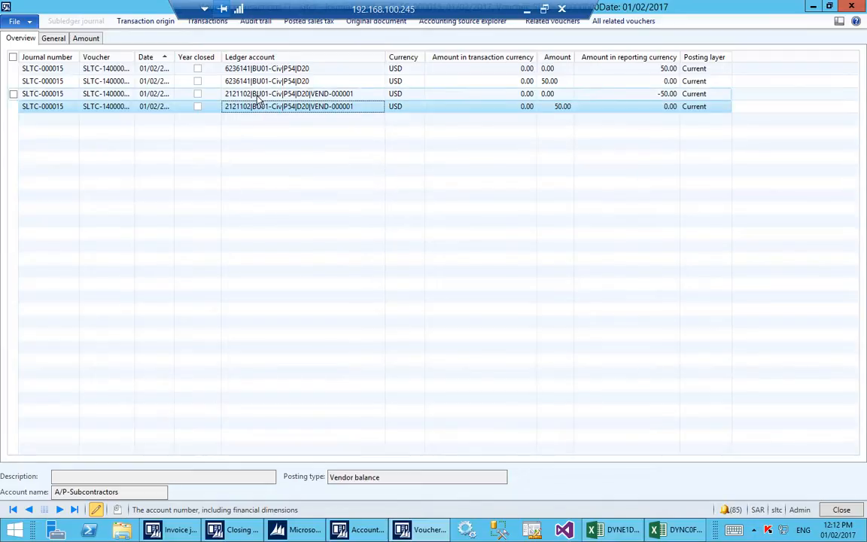
left_click(258, 94)
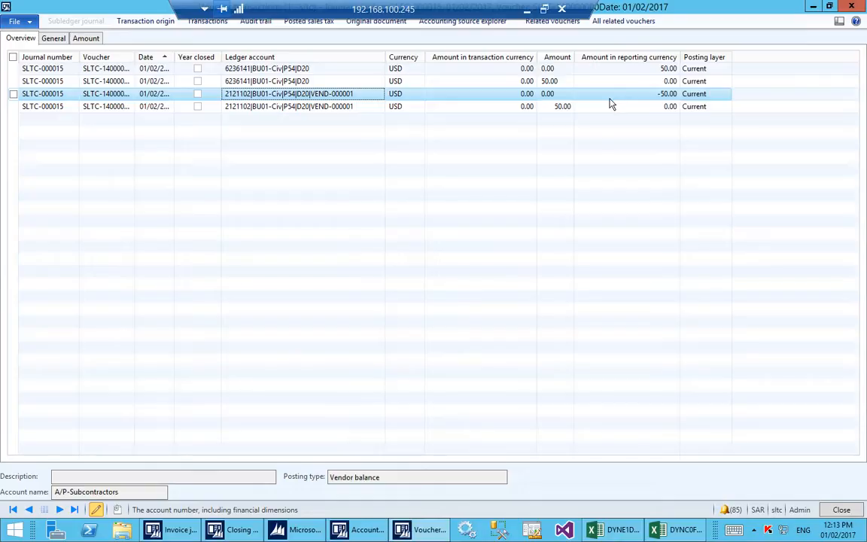
left_click_drag(136, 57, 205, 58)
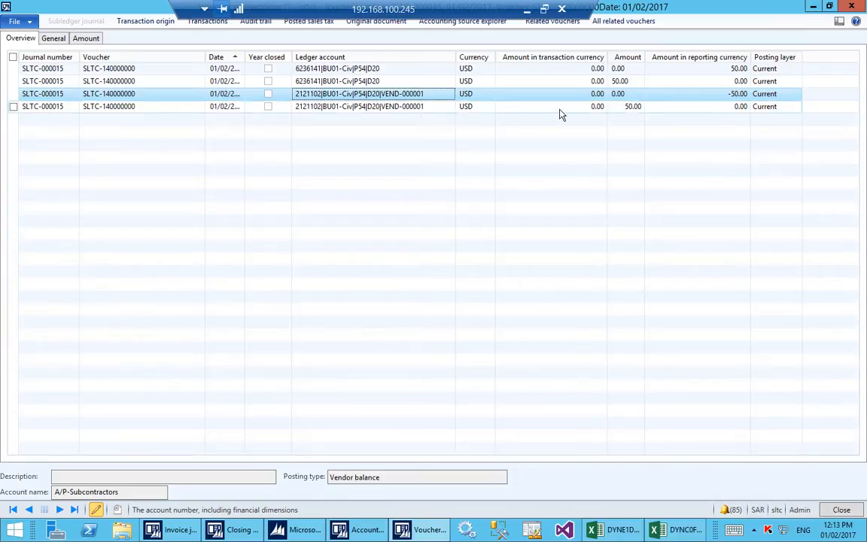
Check the transaction, accounting and reporting currency amounts on the FOREX-Realize Loss and A/P-Subcontractors lines
left_click(549, 69)
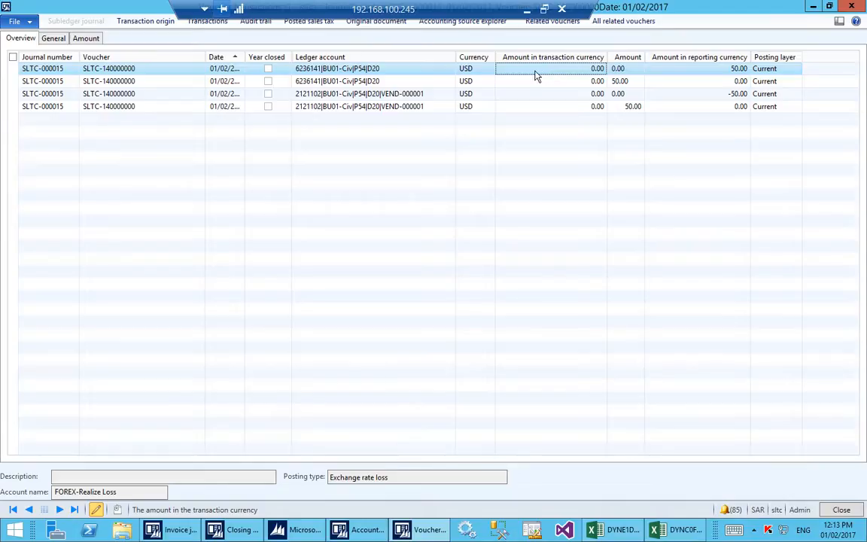
left_click(722, 70)
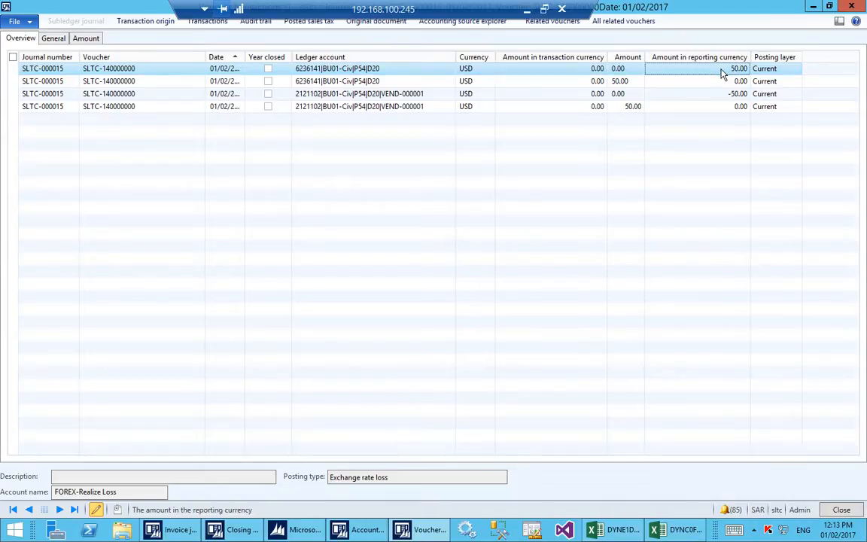
left_click(320, 84)
mouse_move(320, 86)
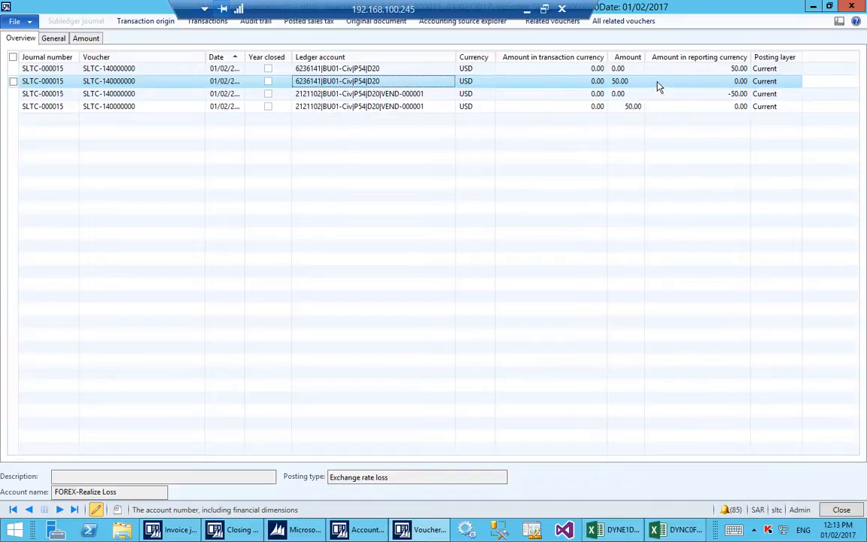
left_click(617, 93)
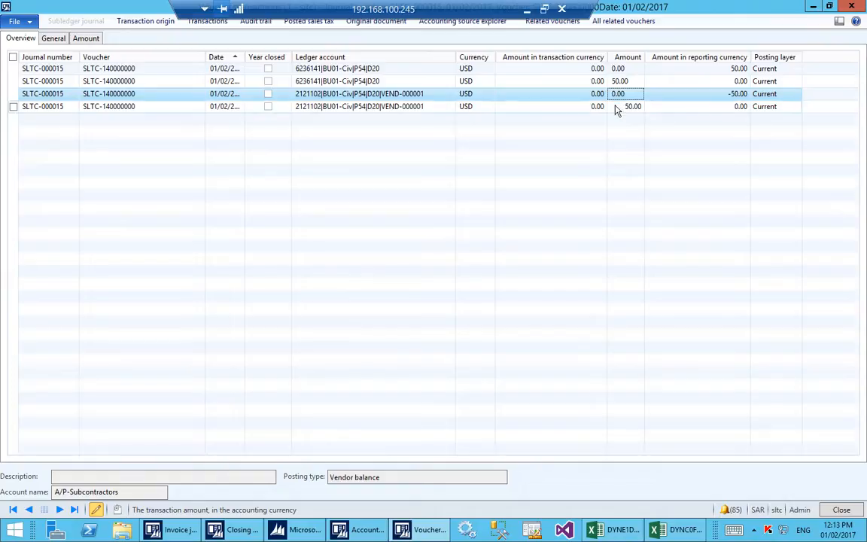
Check the two A/P-Subcontractors lines of the voucher and fit the Date column to its contents
left_click(631, 109)
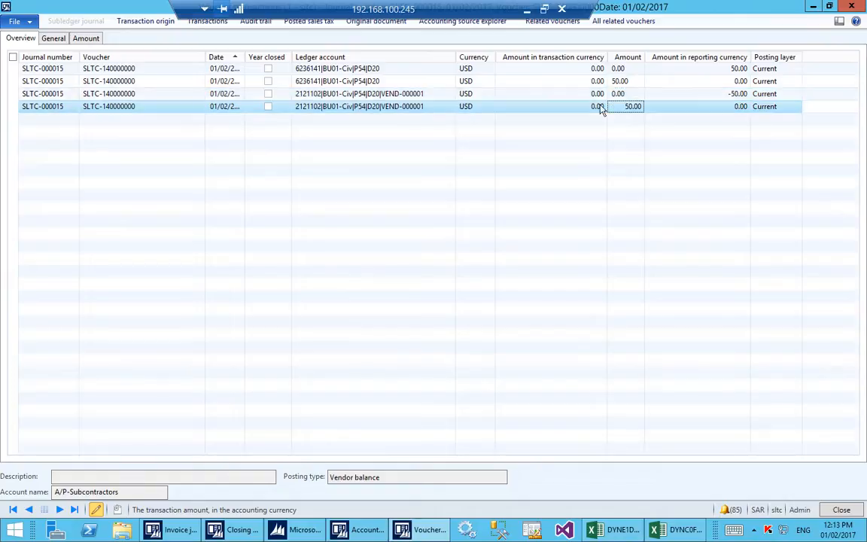
mouse_move(357, 108)
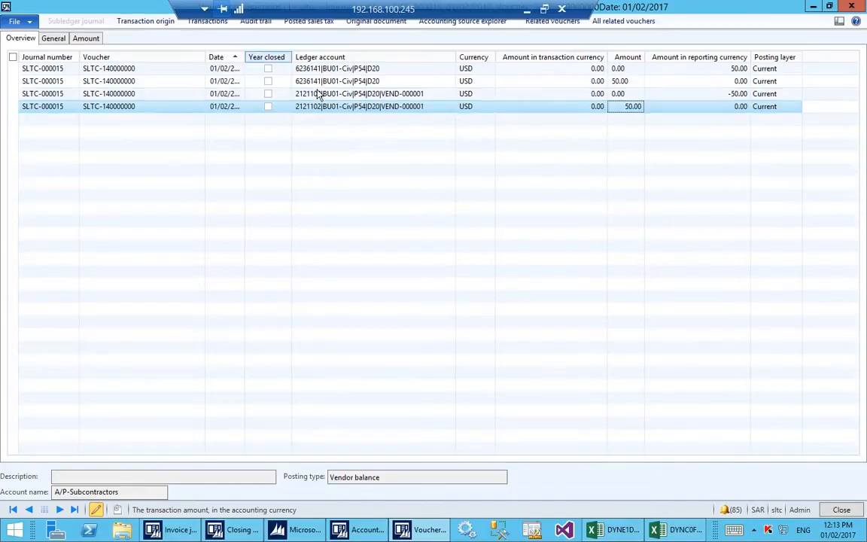
left_click(295, 93)
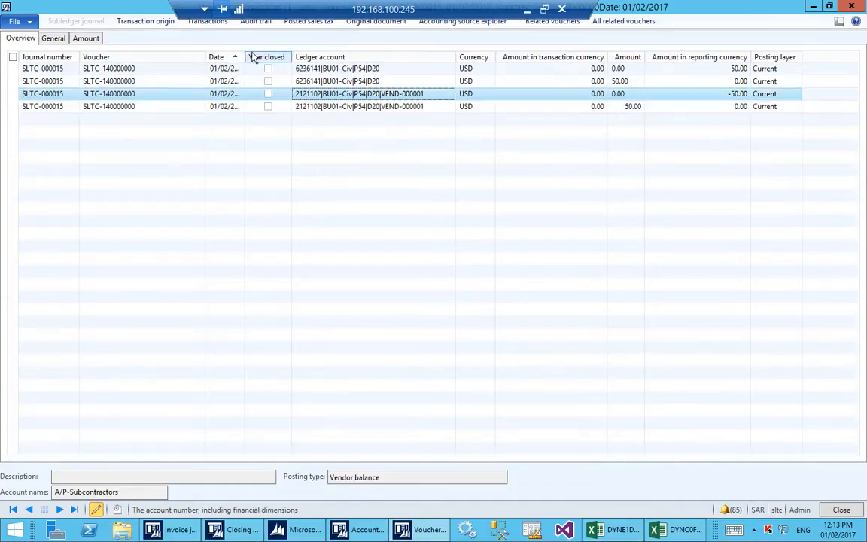
double_click(245, 57)
View the transaction origin of the first A/P-Subcontractors line maximized, check both FOREX-Realize Loss records, and close it
left_click(146, 22)
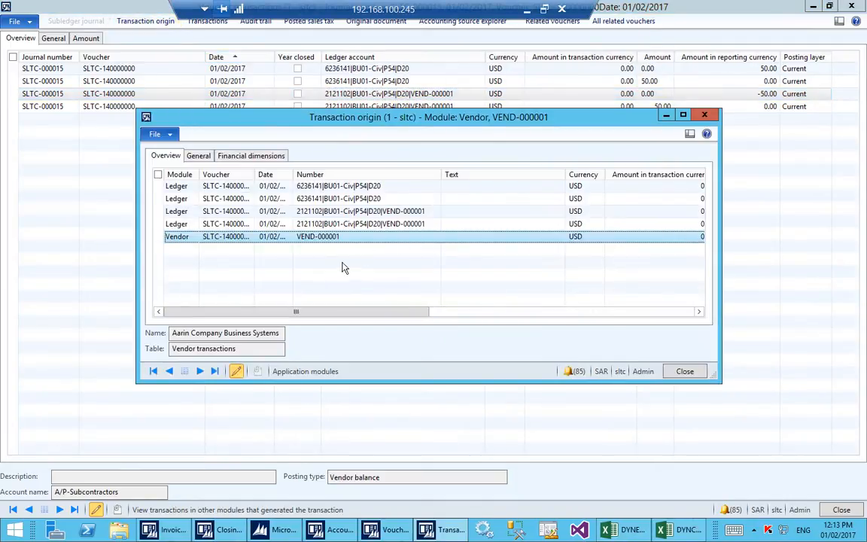
double_click(372, 117)
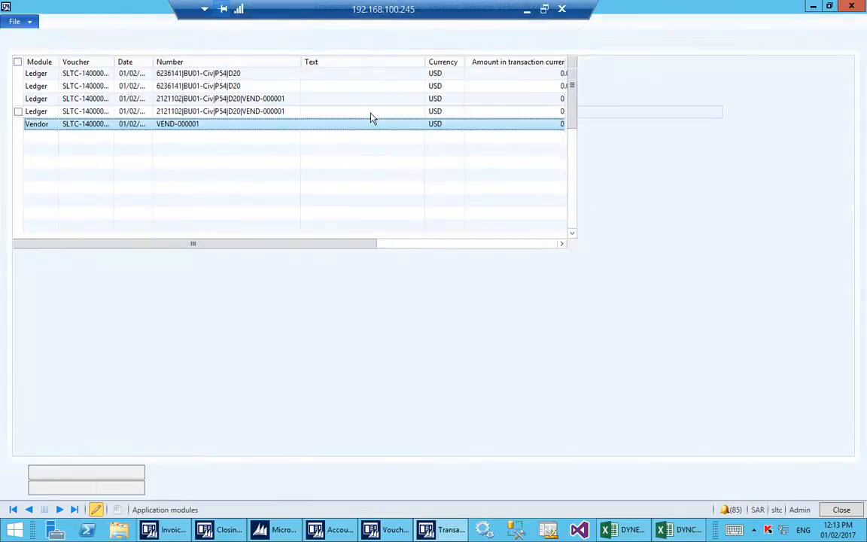
left_click(210, 75)
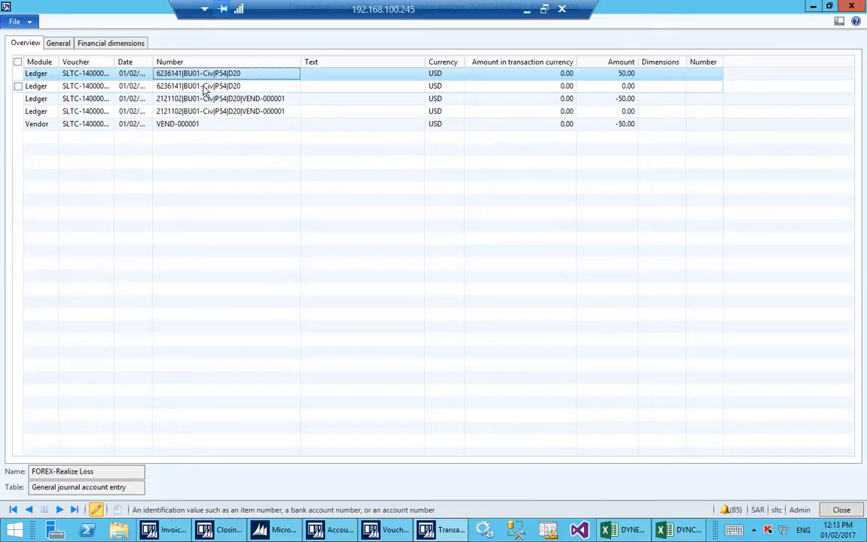
left_click(205, 88)
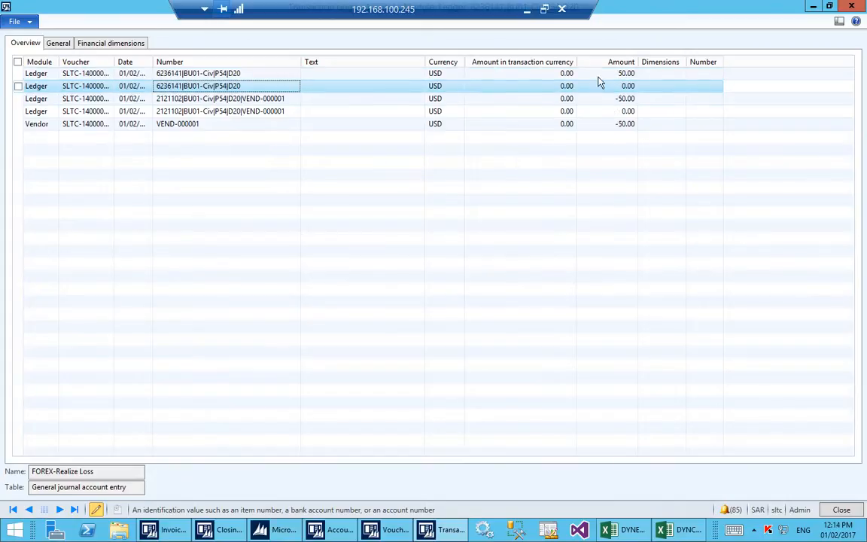
key("Escape")
left_click(445, 307)
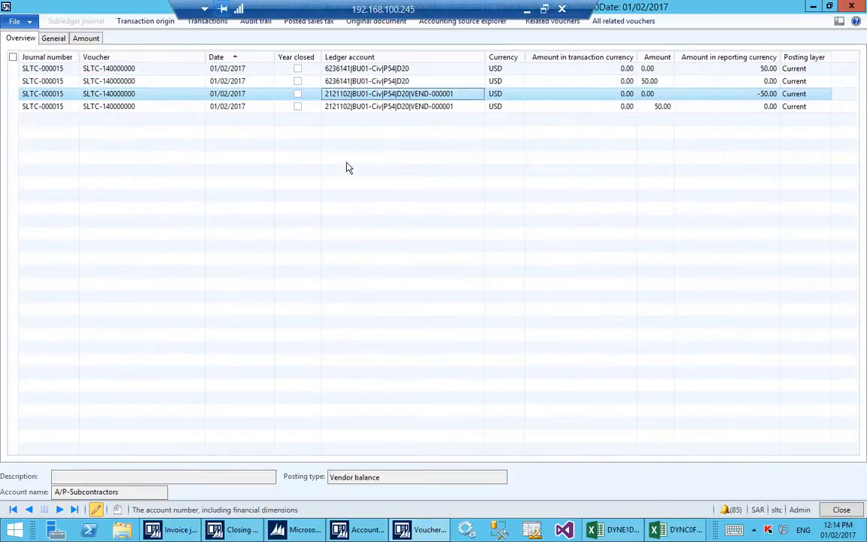
Leave the voucher transactions after checking the last line, and reopen them from the first FOREX-Realize Loss entry
left_click(364, 108)
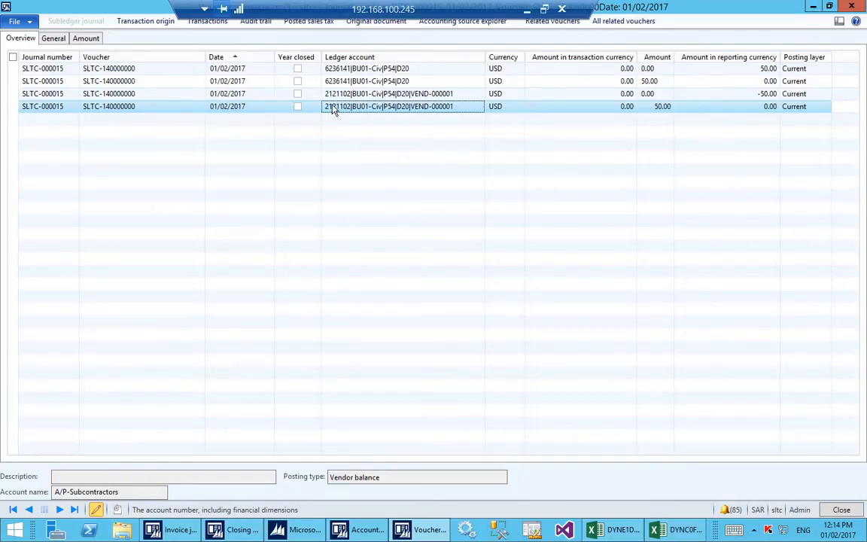
key("Escape")
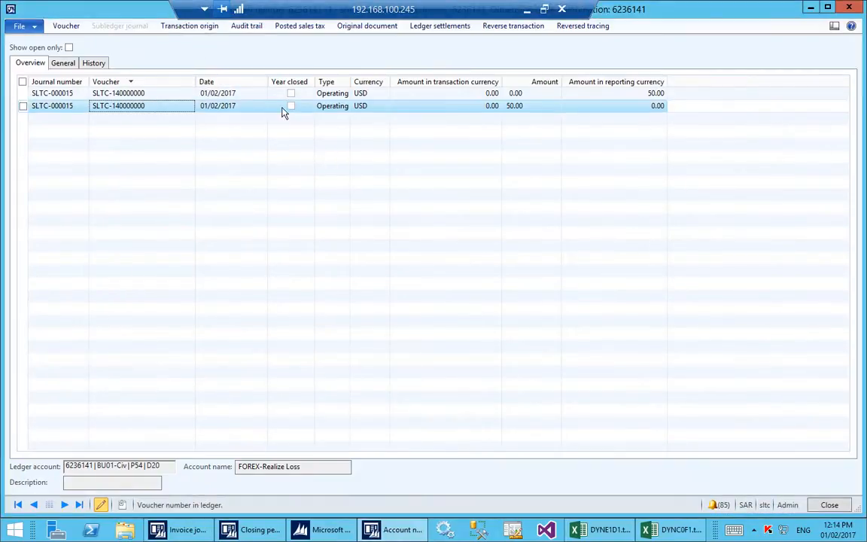
left_click(225, 97)
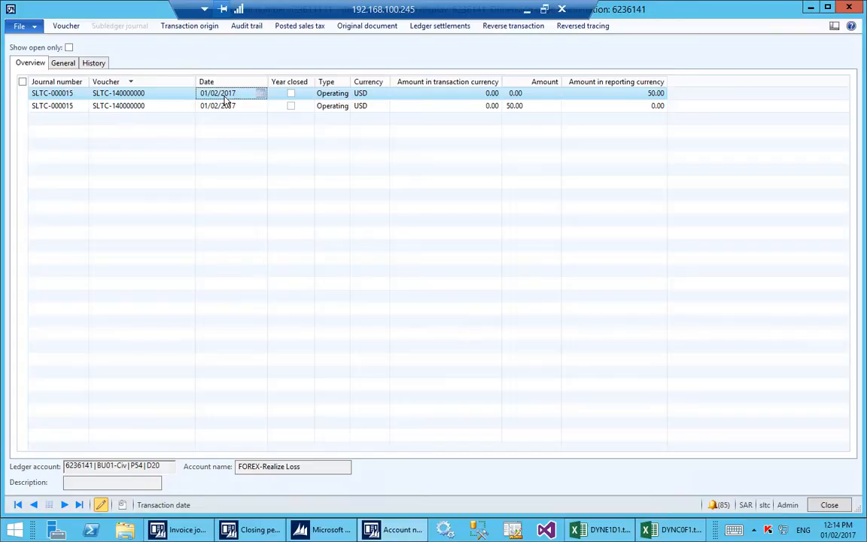
left_click(68, 26)
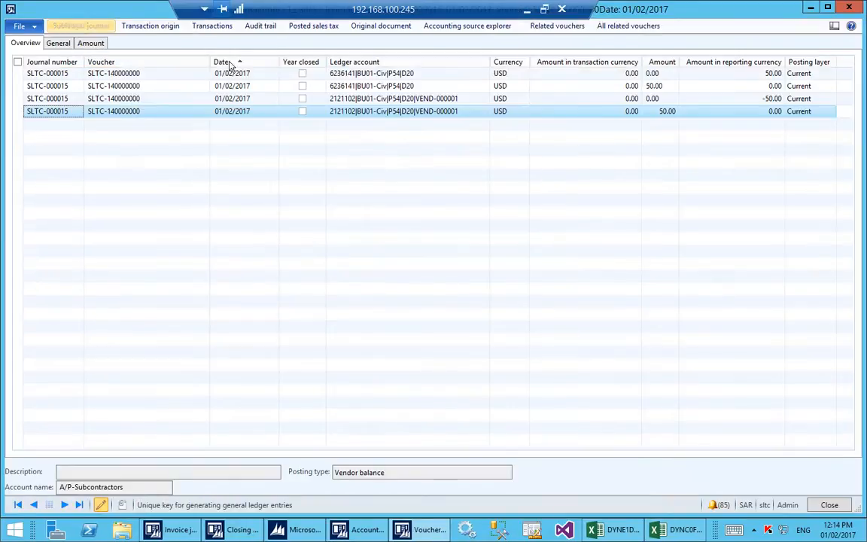
Check the amounts and the account and dimension details of the two FOREX-Realize Loss lines, widening the Name column of the details
left_click(342, 85)
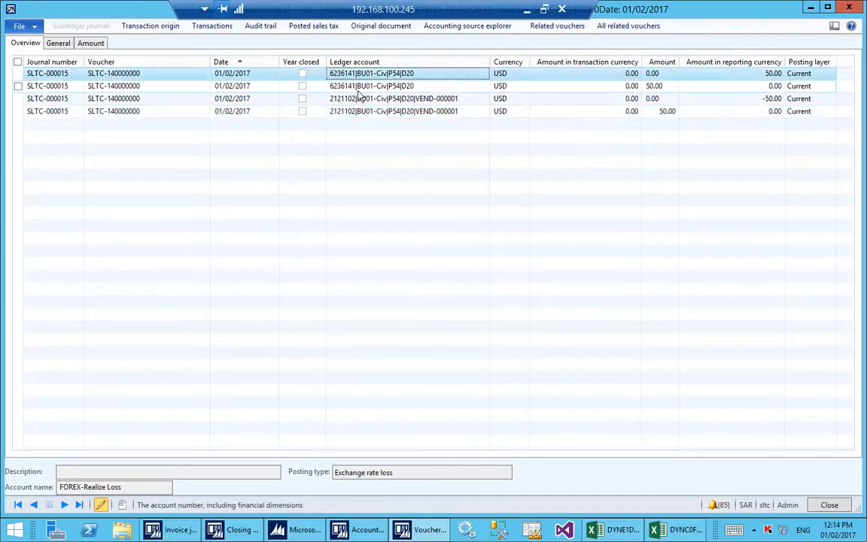
mouse_move(358, 92)
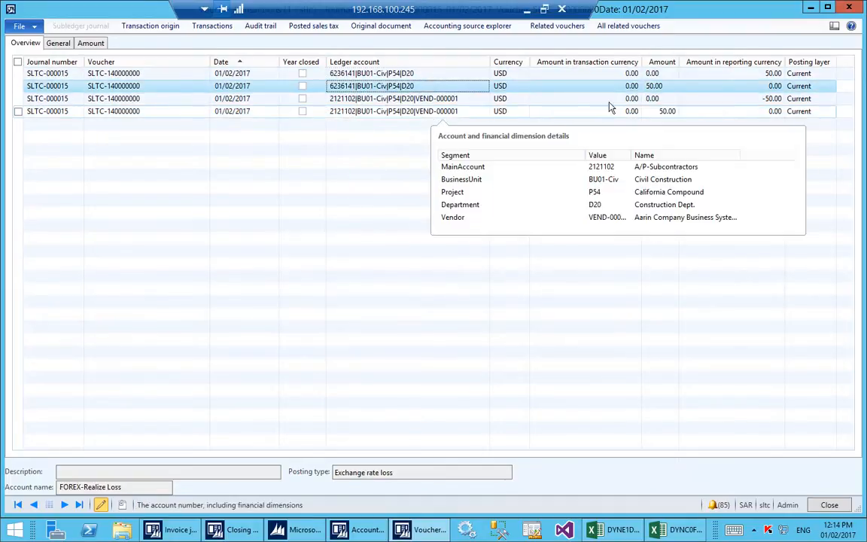
left_click(667, 88)
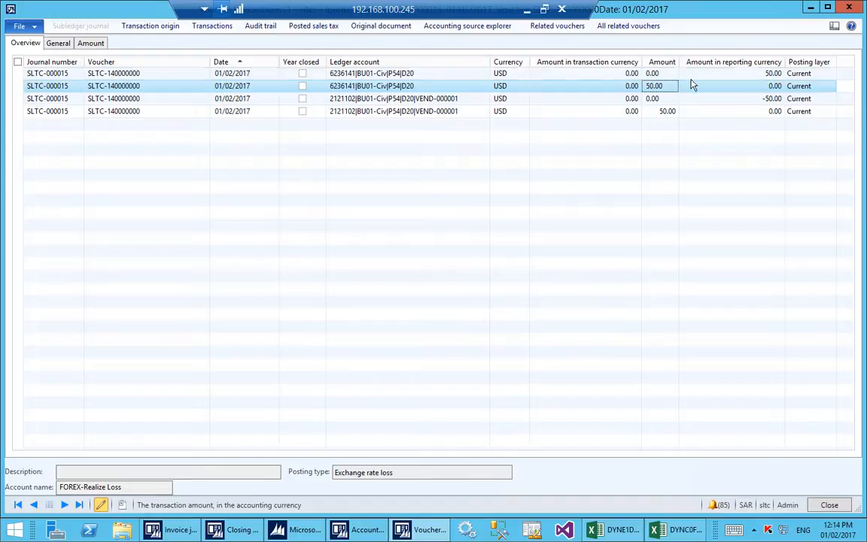
left_click(713, 75)
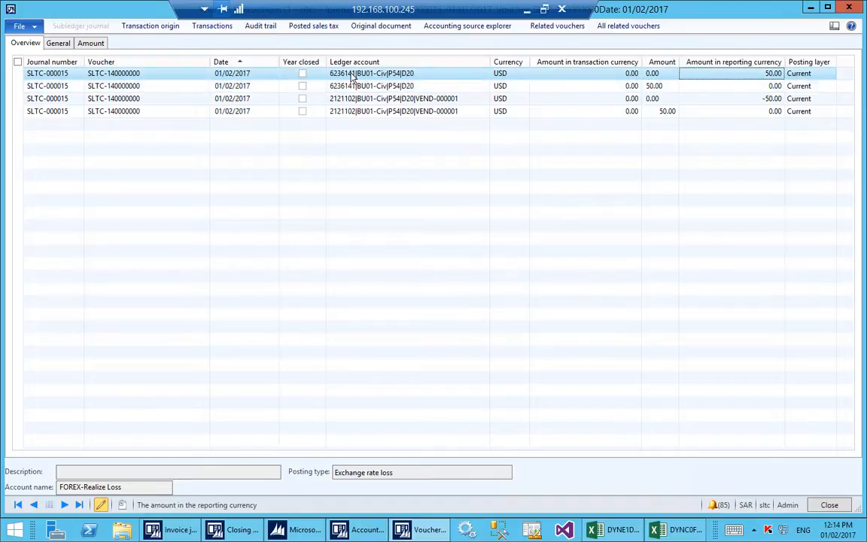
mouse_move(351, 76)
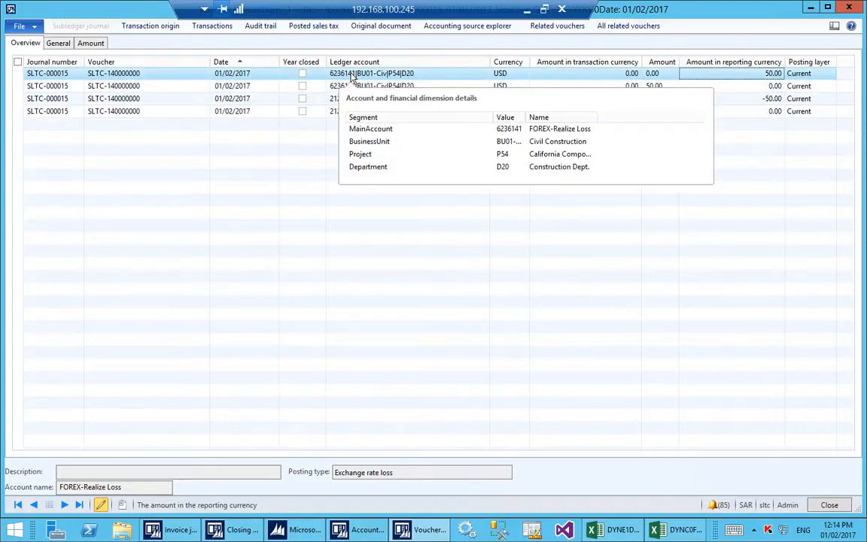
left_click_drag(599, 116, 632, 114)
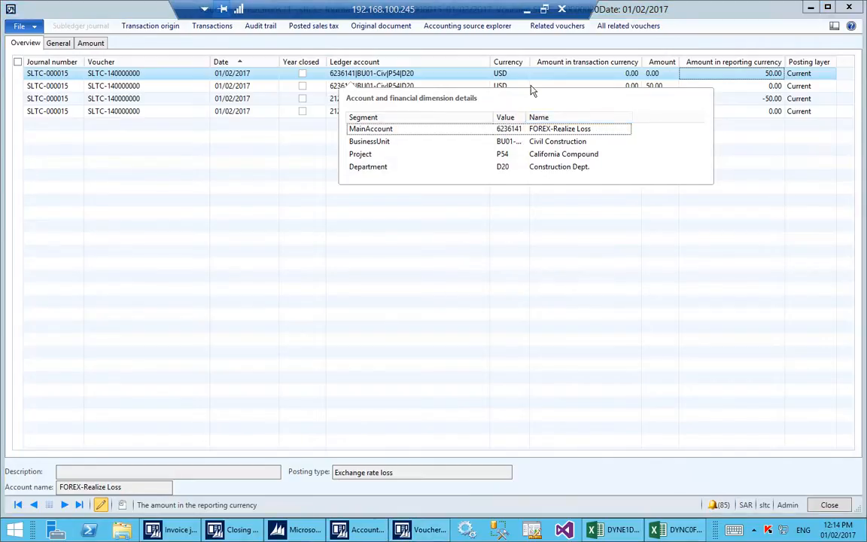
left_click(371, 73)
mouse_move(405, 90)
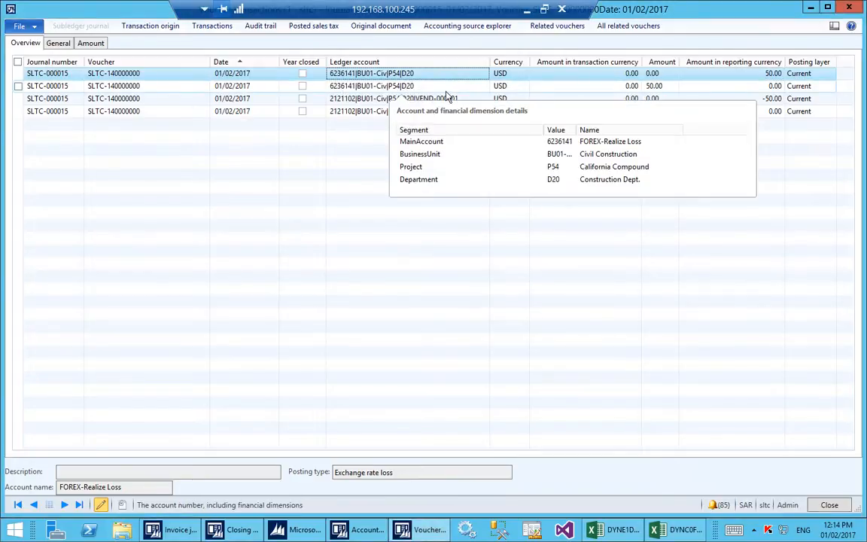
Compare the accounting currency amounts of the two FOREX-Realize Loss lines with the first A/P-Subcontractors line
left_click(418, 88)
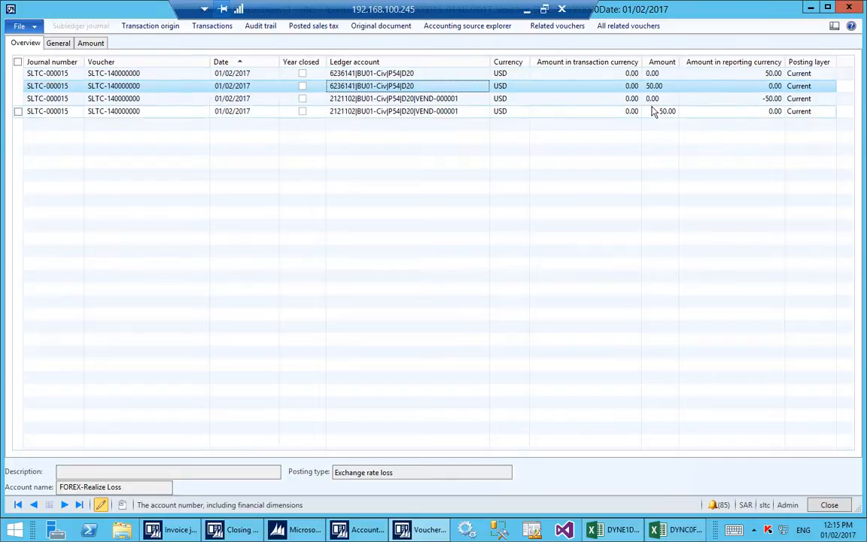
left_click(429, 73)
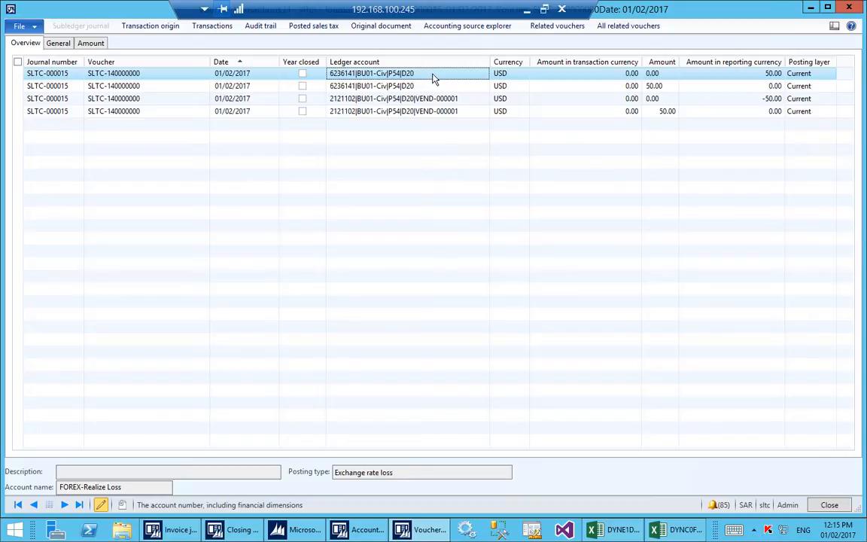
mouse_move(433, 73)
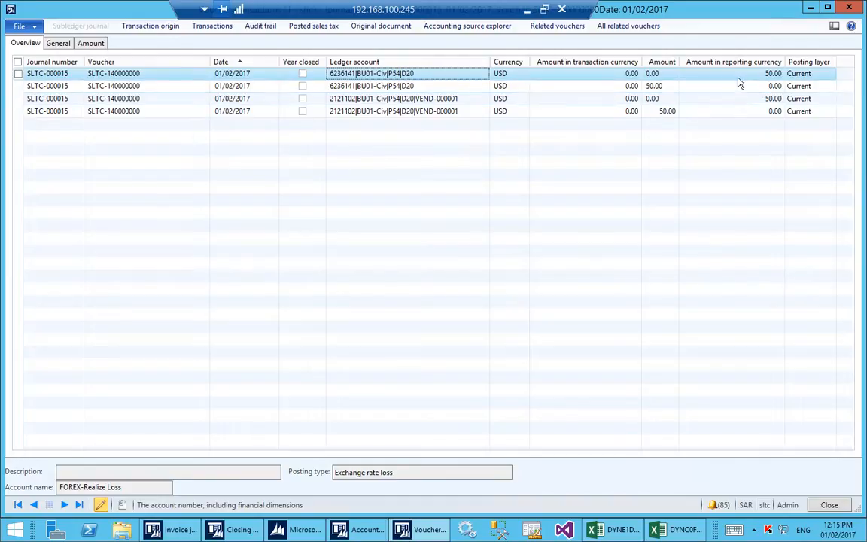
left_click(667, 86)
left_click(660, 98)
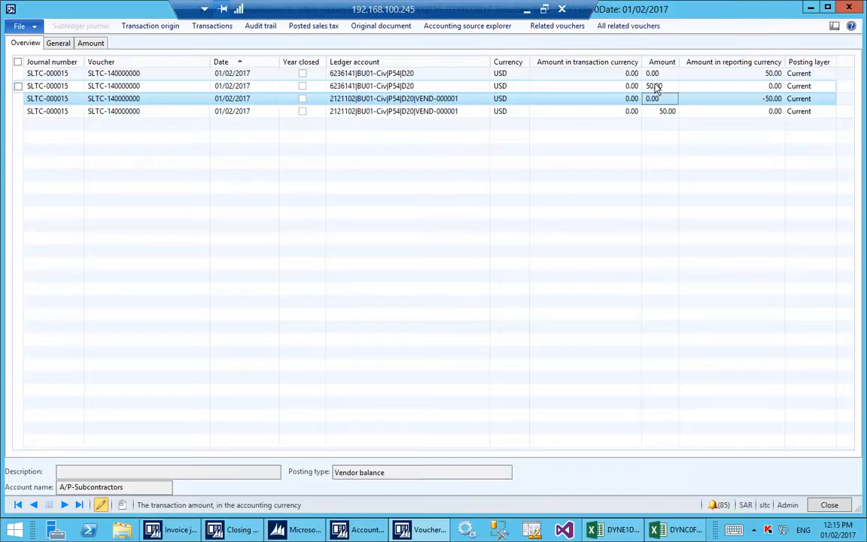
left_click(655, 87)
left_click(655, 75)
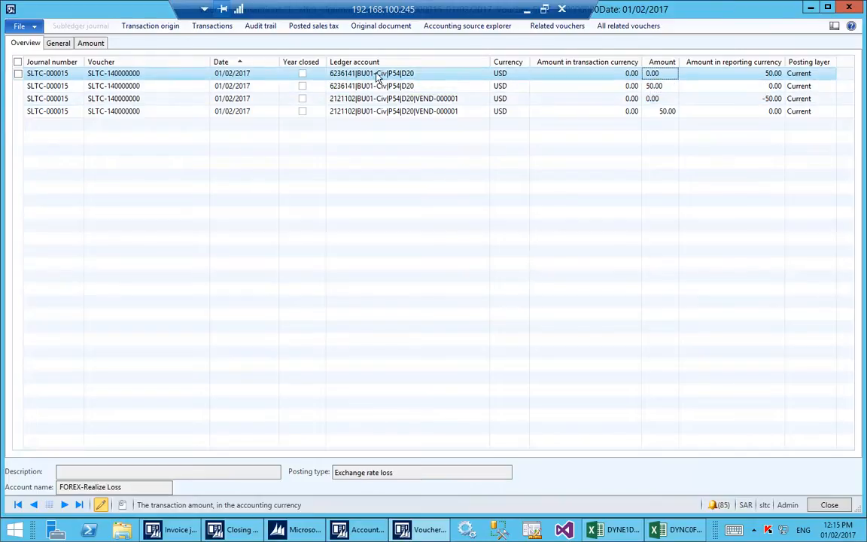
mouse_move(378, 78)
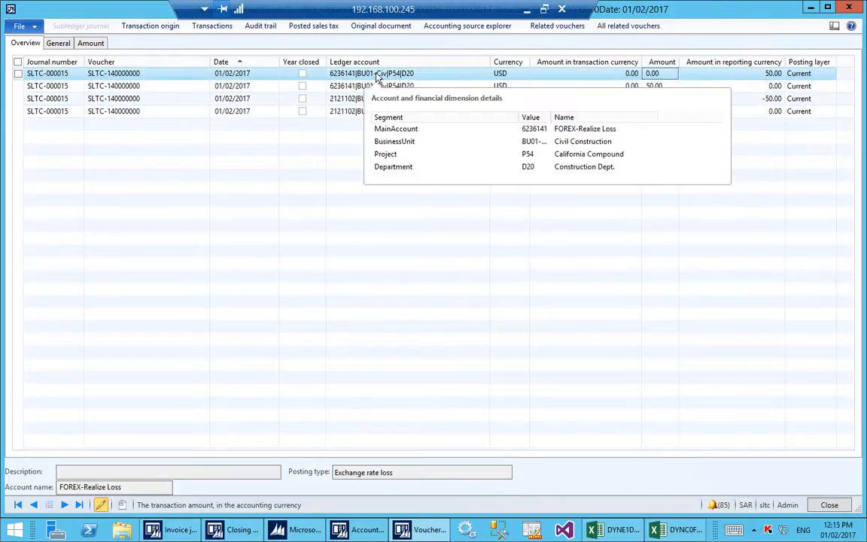
Match the loss and vendor balance lines in accounting currency and in reporting currency, and close the voucher transactions
left_click(656, 87)
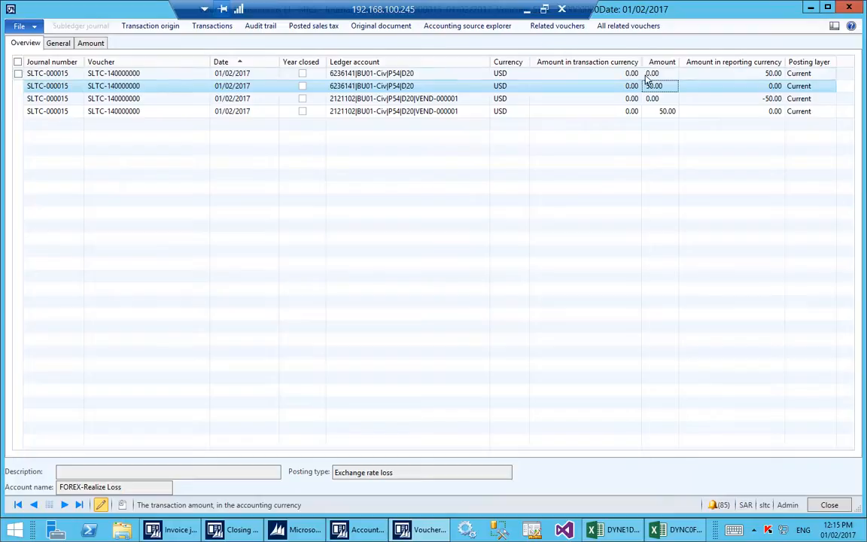
left_click(670, 115)
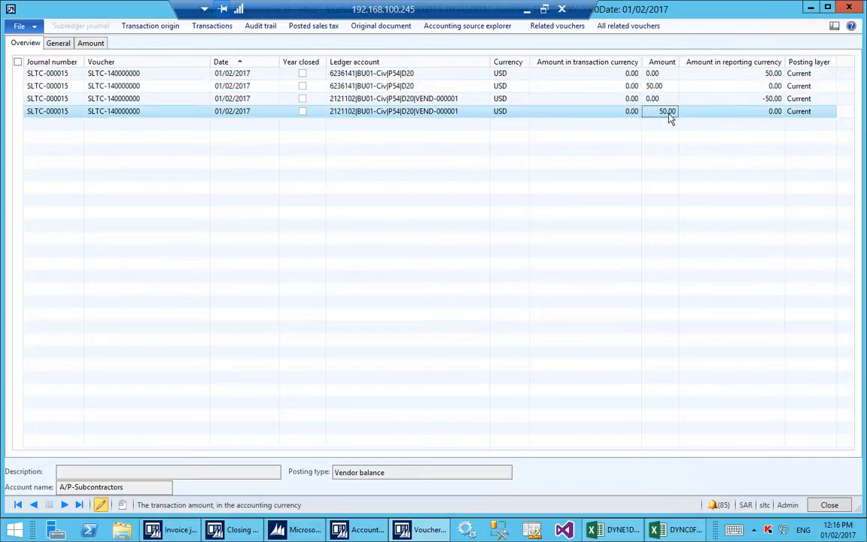
left_click(735, 76)
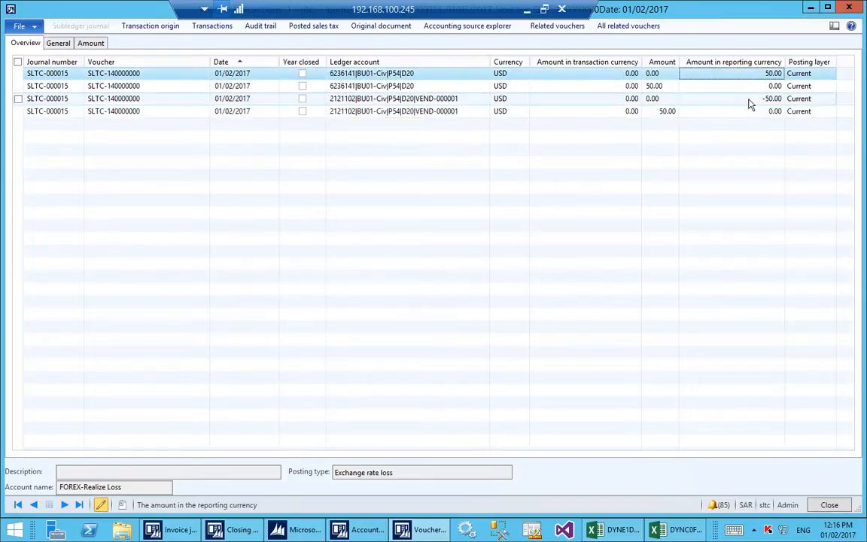
left_click(750, 100)
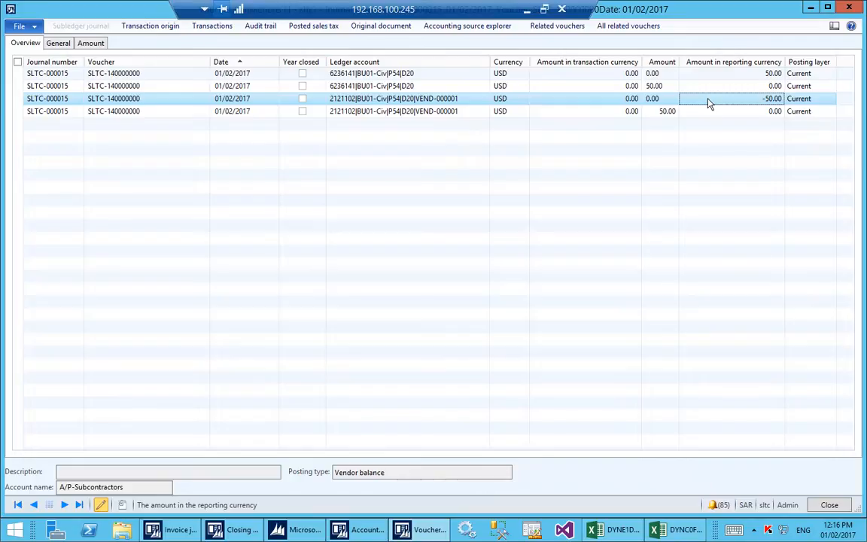
left_click(671, 115)
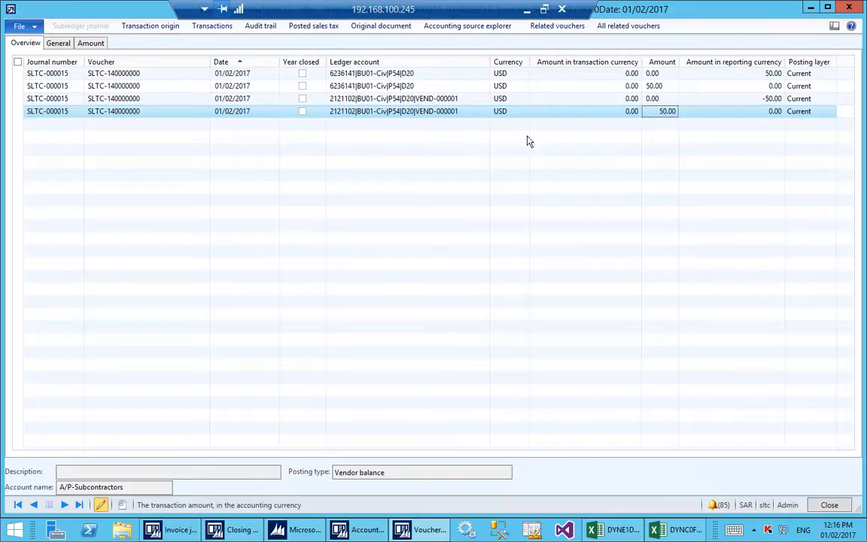
key("Escape")
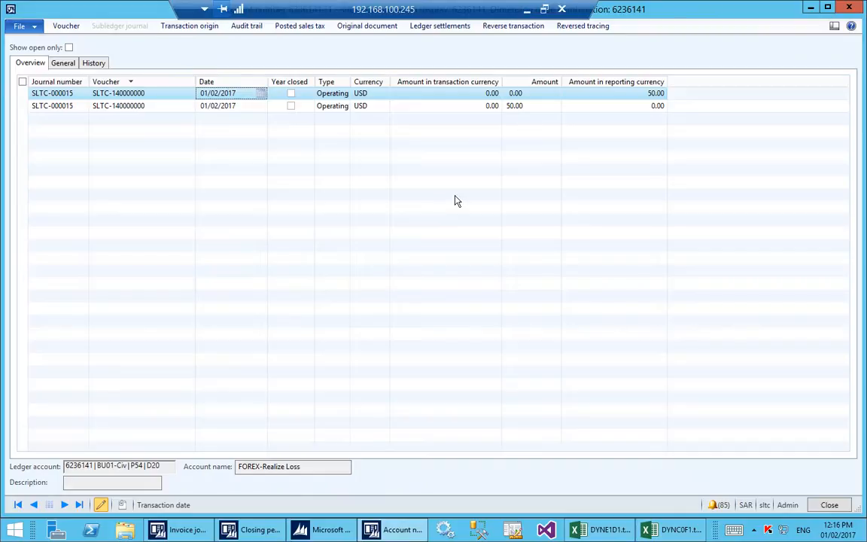
Check the amounts on both FOREX-Realize Loss account entries, close them, and go to the General ledger area page
left_click(475, 107)
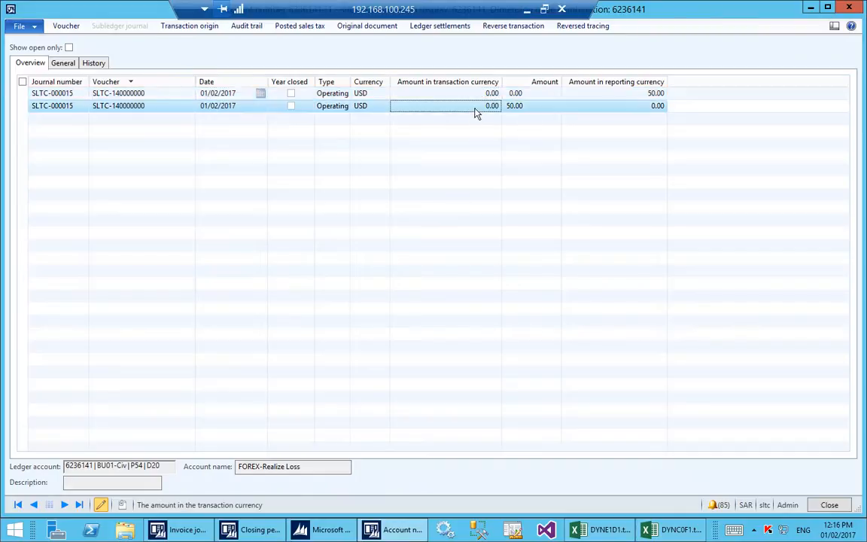
left_click(557, 95)
left_click(582, 98)
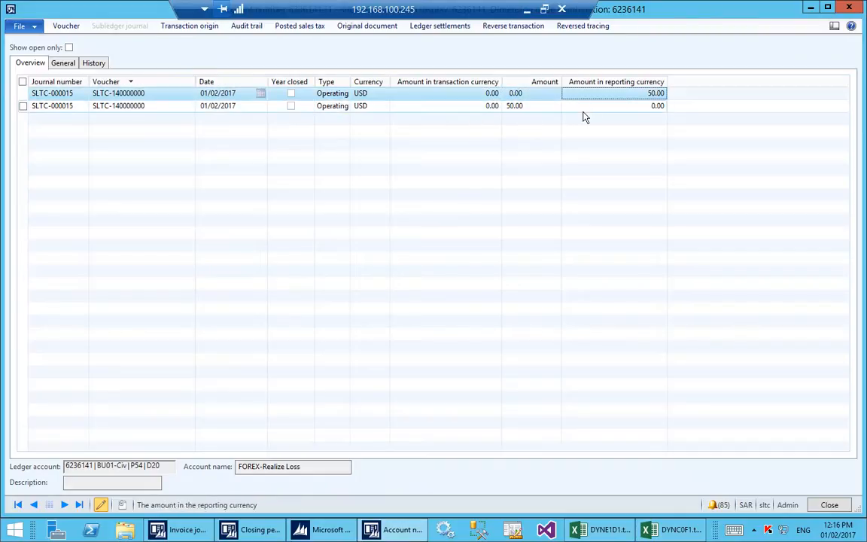
left_click(583, 111)
key("Escape")
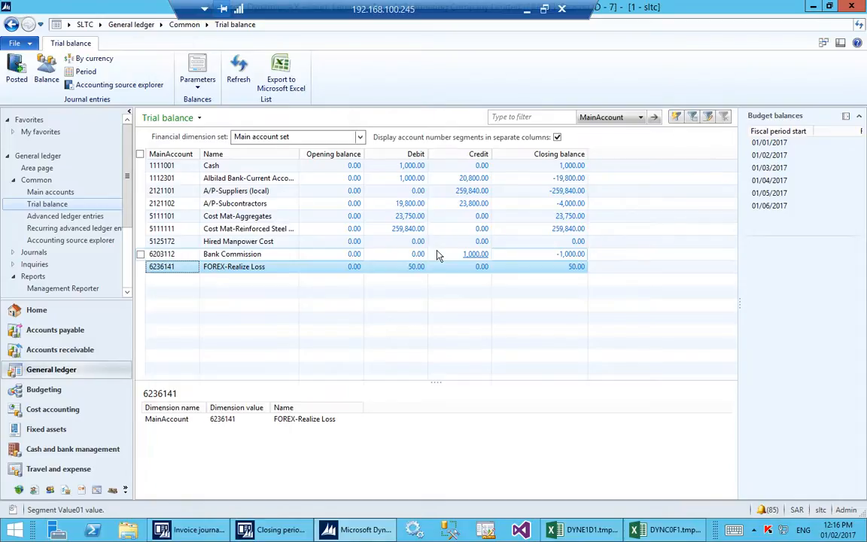
left_click(127, 24)
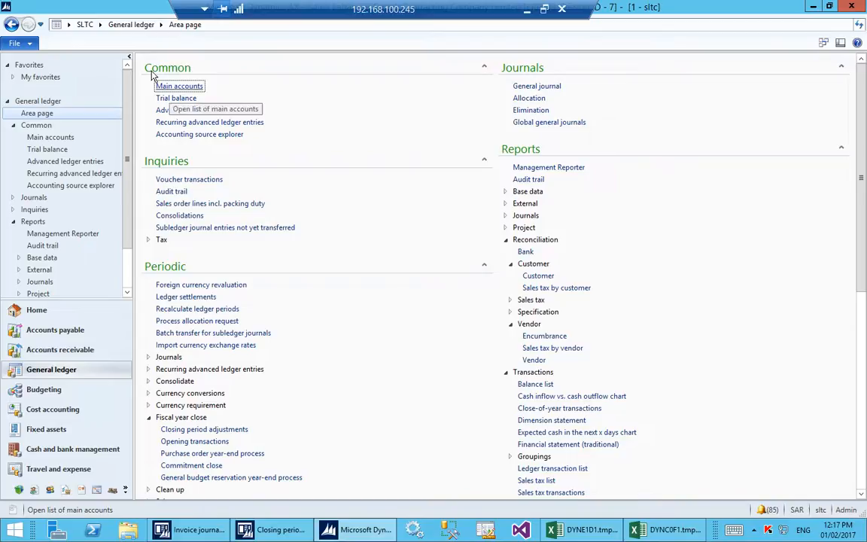
Go to the list of all vendors in Accounts payable
left_click(99, 25)
left_click(124, 65)
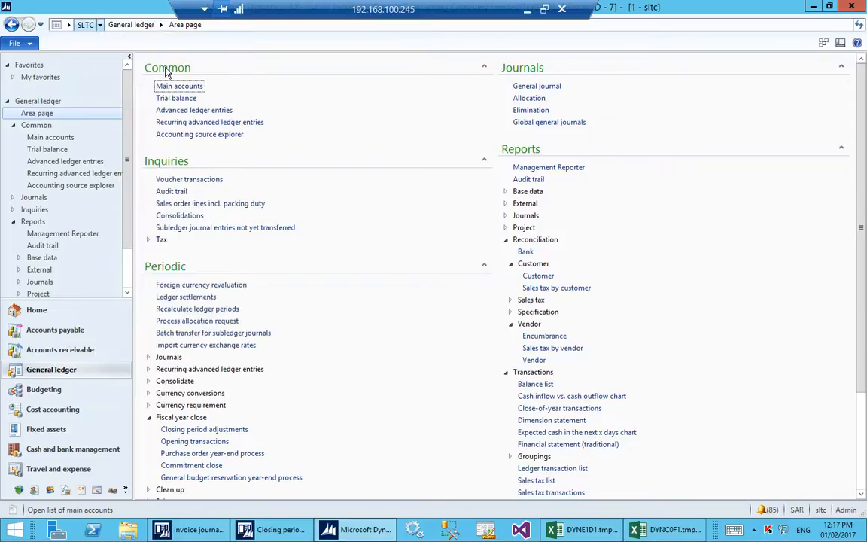
left_click(99, 25)
left_click(109, 52)
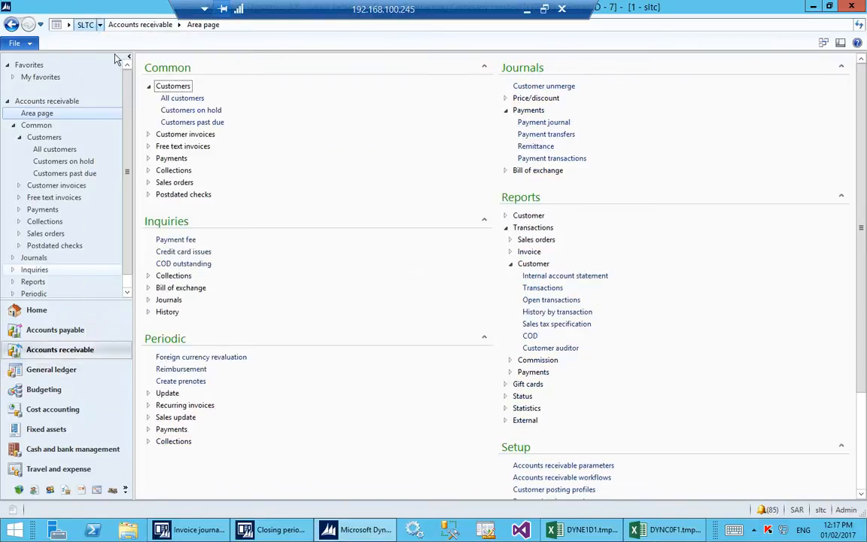
left_click(192, 99)
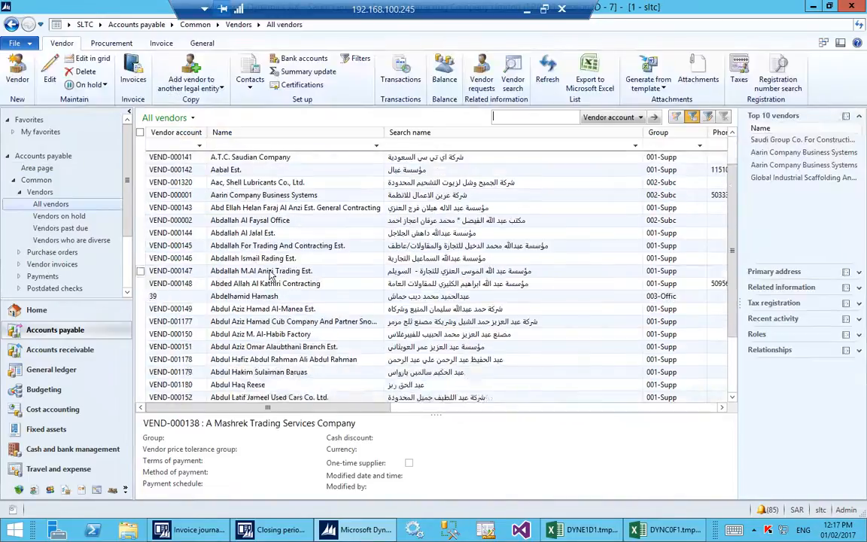
Sort the vendors by vendor account and open the transactions of Aarin Company Business Systems
left_click(186, 134)
scroll(184, 236, "down", 10)
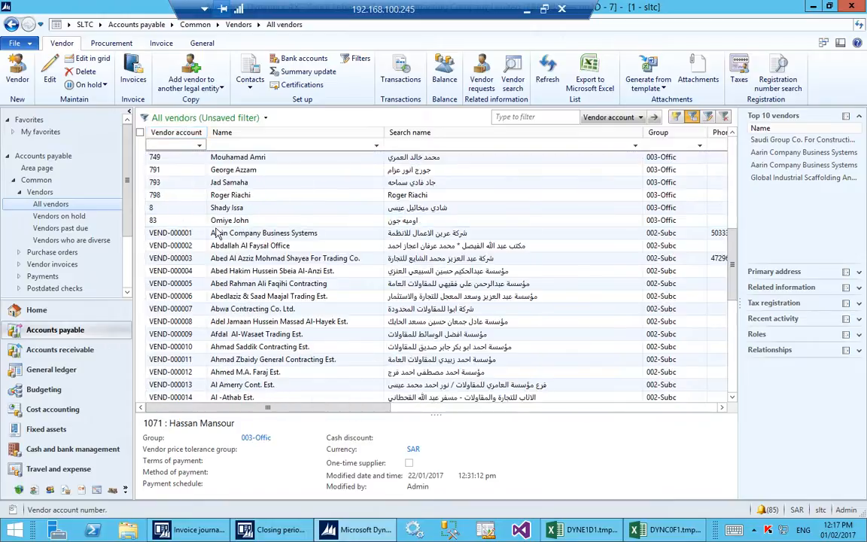
left_click(184, 236)
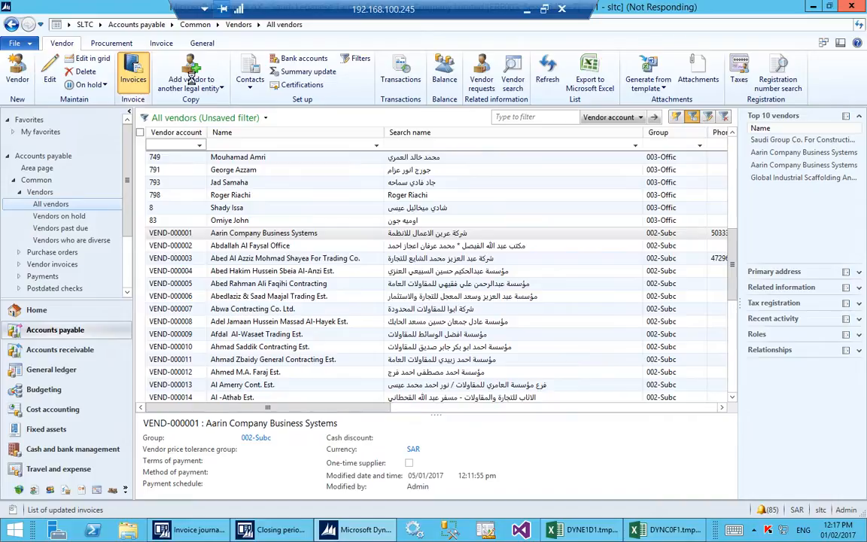
key("Escape")
left_click(402, 67)
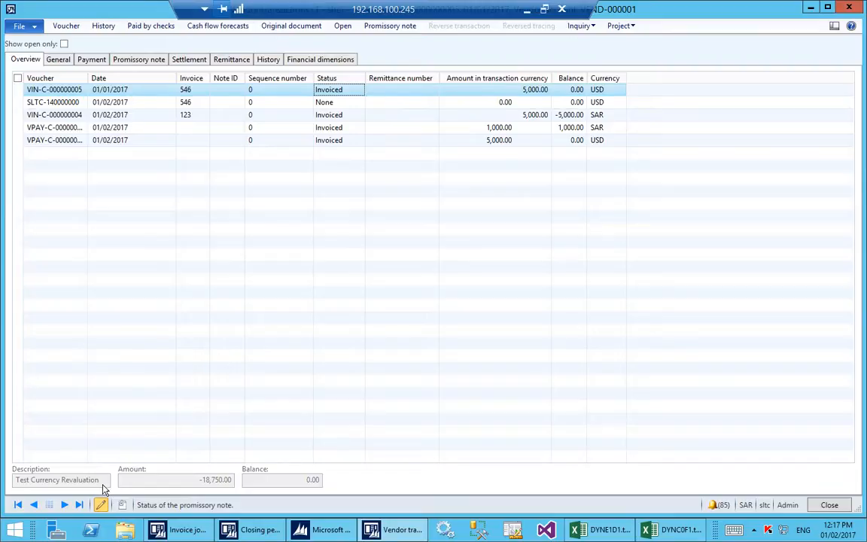
Open the voucher of the 01/01/2017 USD invoice, check the Cost Mat-Aggregates account details and the A/P-Subcontractors amount, and close the voucher
left_click(64, 25)
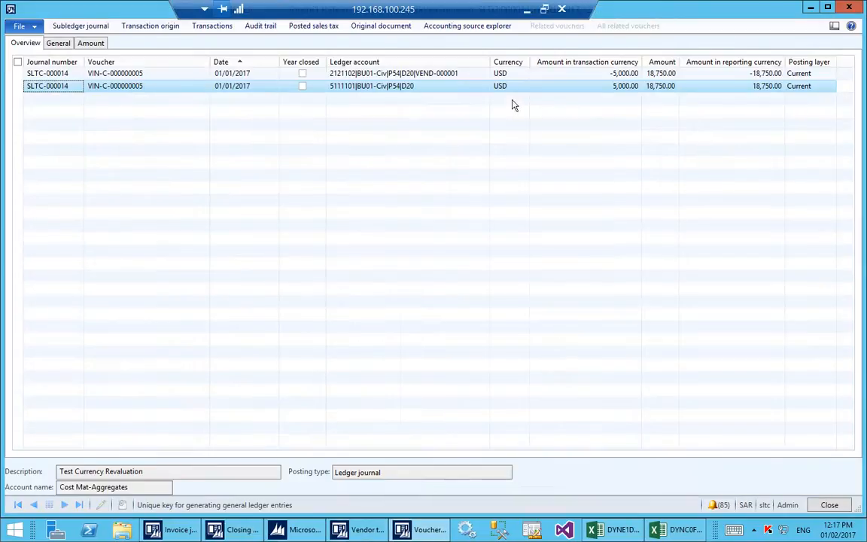
left_click(349, 90)
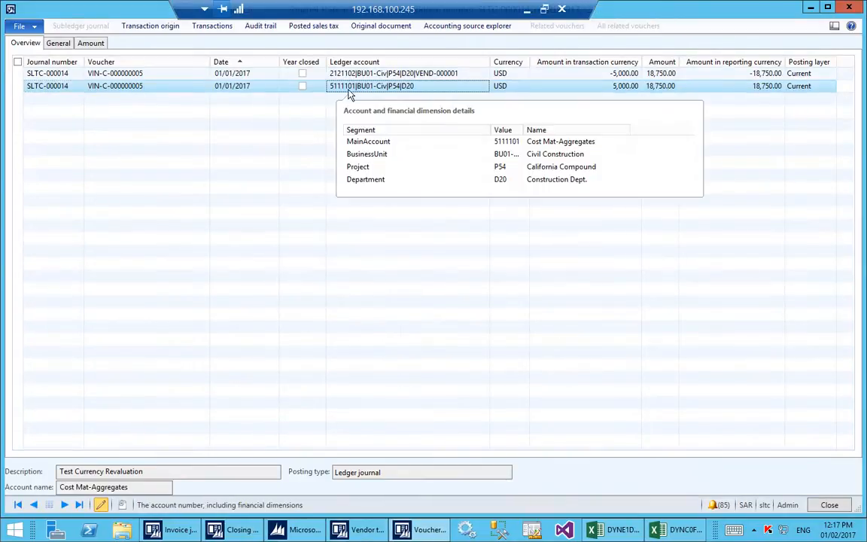
left_click(606, 79)
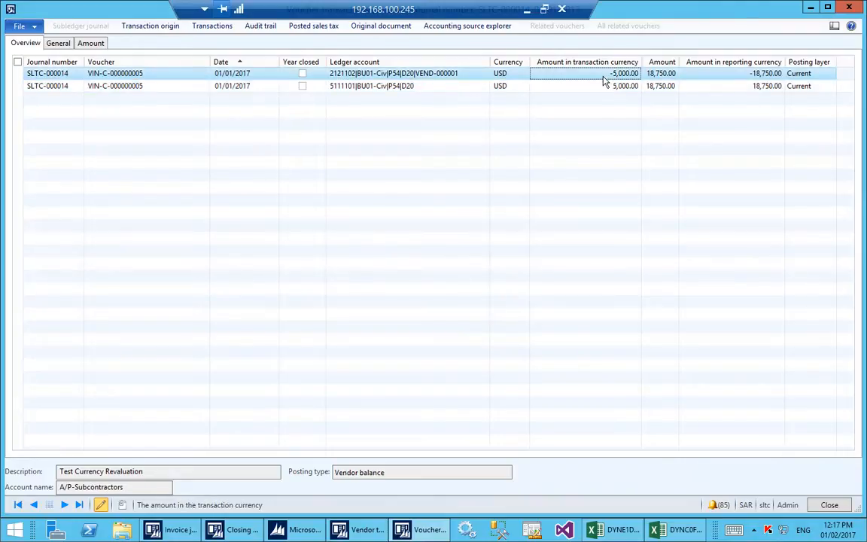
left_click(506, 139)
key("Escape")
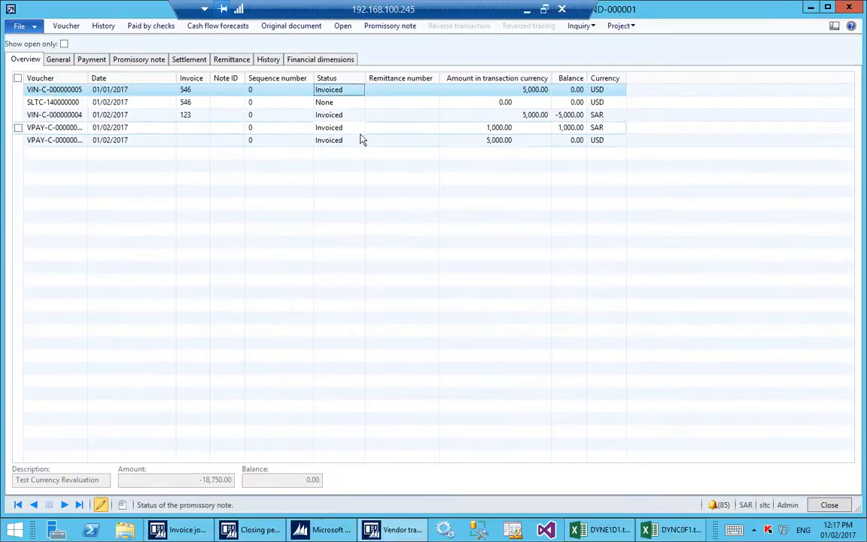
Open the voucher of the 5,000.00 USD vendor payment and check the ledger account of its credit line
left_click(273, 143)
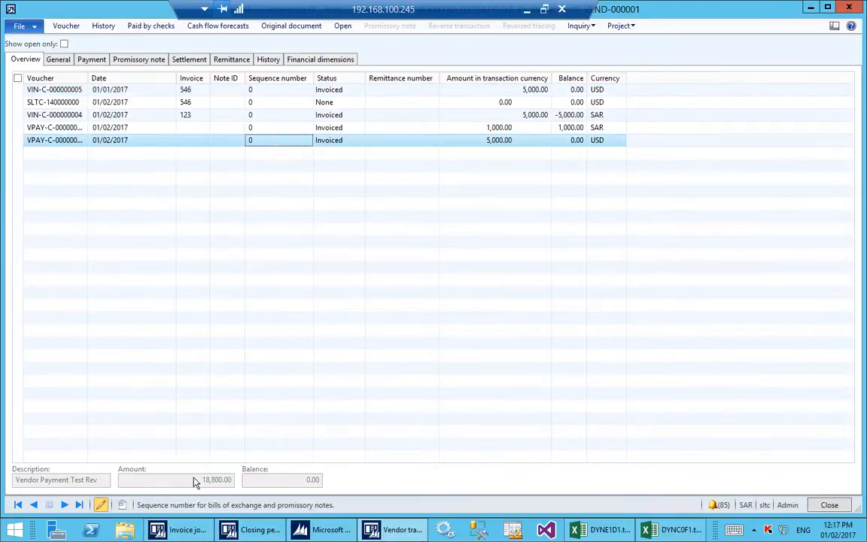
left_click(79, 25)
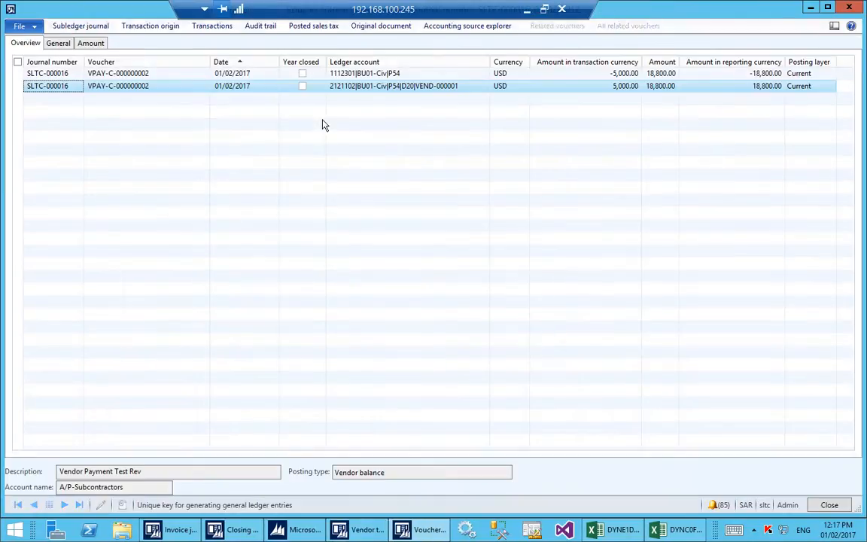
left_click(351, 75)
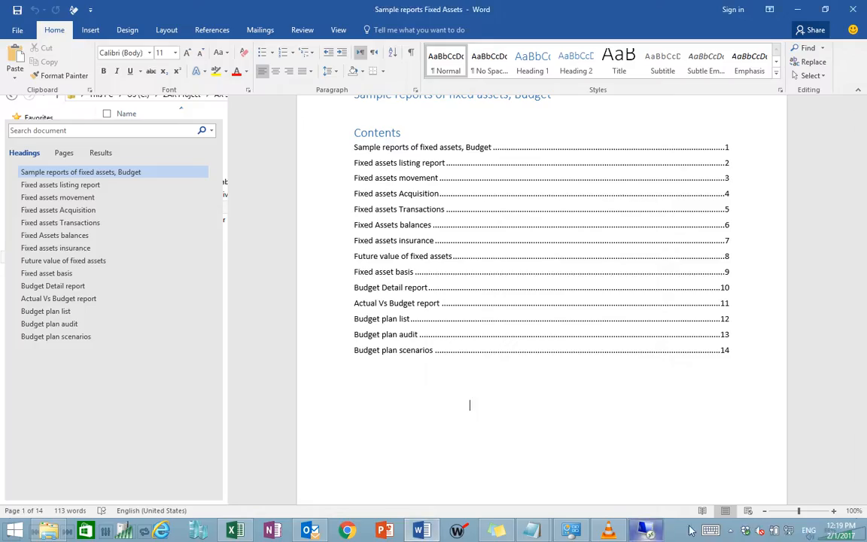
left_click(730, 531)
left_click(758, 430)
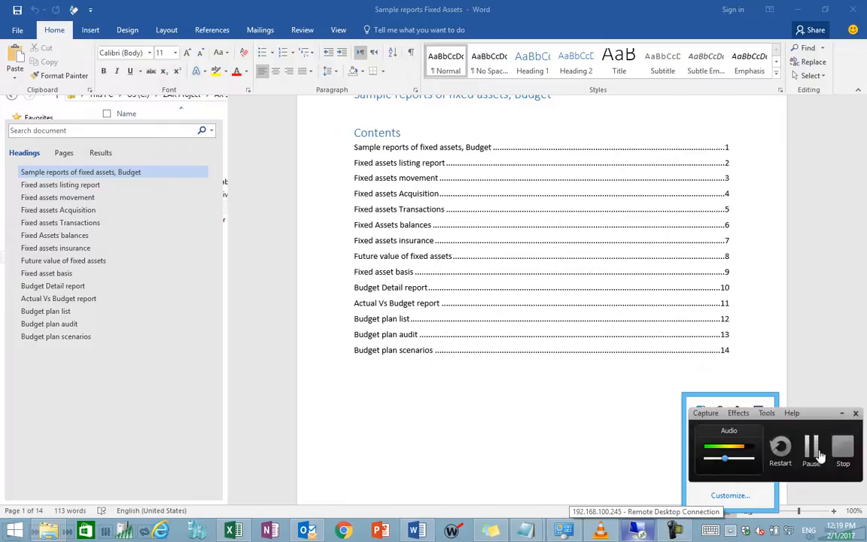